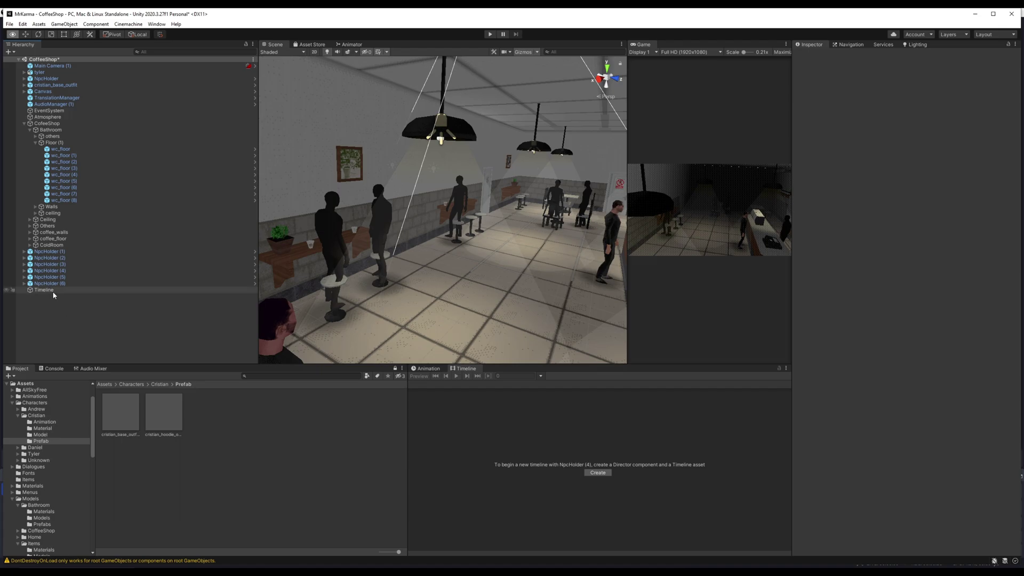
# Play the scene's coffee_shop_test timeline, follow the character through the coffee shop and bathroom in the Scene view, and stop playback.
pyautogui.click(52, 290)
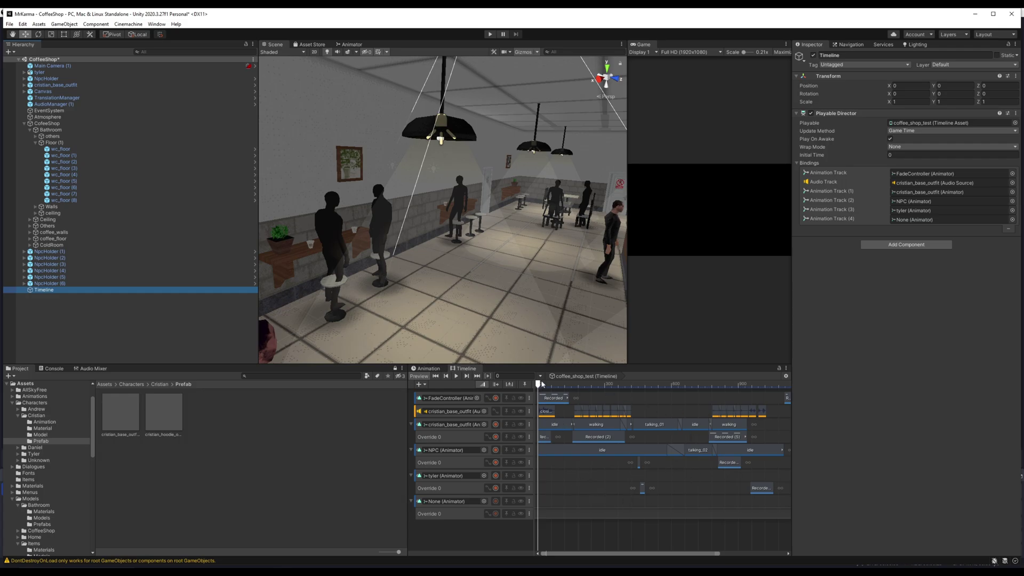
pyautogui.click(490, 34)
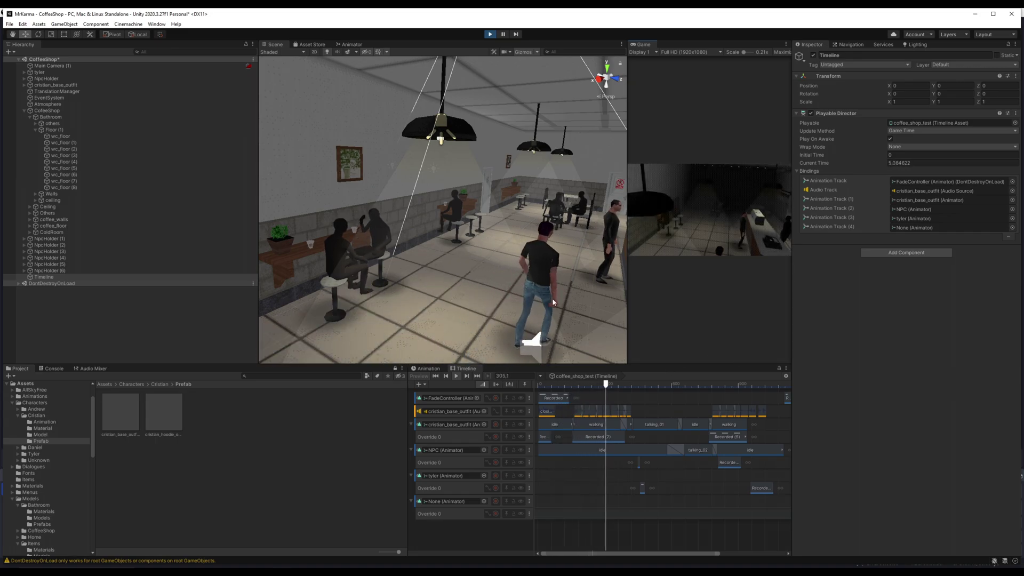
pyautogui.moveTo(524, 276); pyautogui.dragTo(436, 260, button='right')
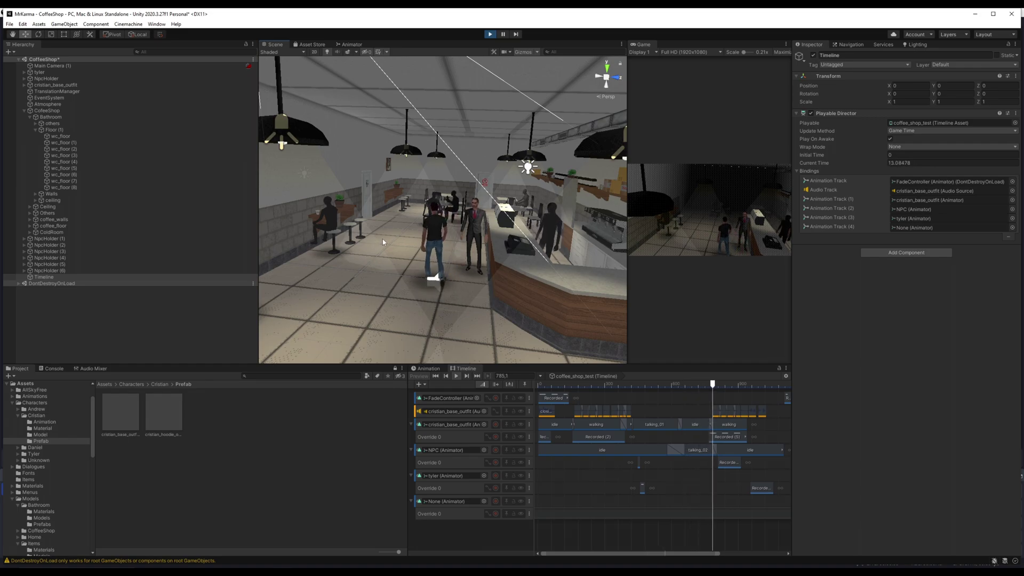
pyautogui.moveTo(382, 239); pyautogui.dragTo(409, 230, button='middle')
pyautogui.scroll(3, 409, 230)
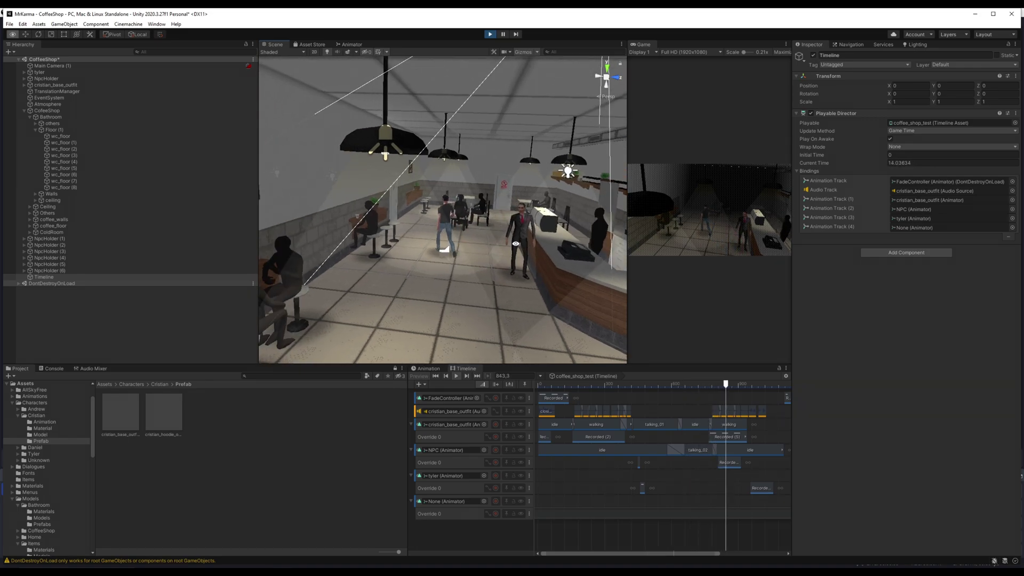
pyautogui.click(406, 203)
pyautogui.press('f')
pyautogui.keyDown('alt'); pyautogui.moveTo(325, 198); pyautogui.dragTo(300, 188); pyautogui.keyUp('alt')
pyautogui.keyDown('alt'); pyautogui.moveTo(299, 188); pyautogui.dragTo(469, 198, button='right'); pyautogui.keyUp('alt')
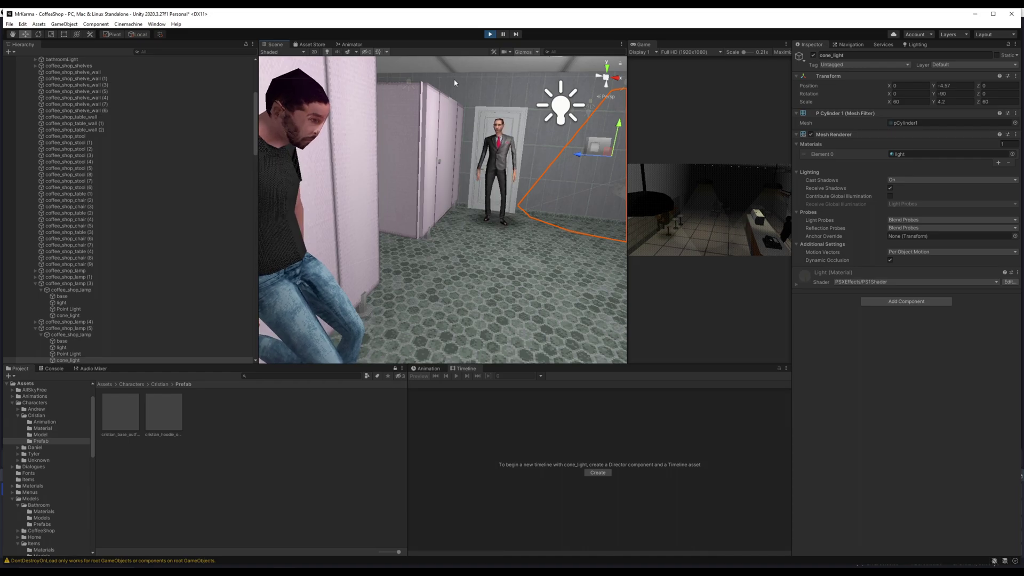
pyautogui.click(490, 34)
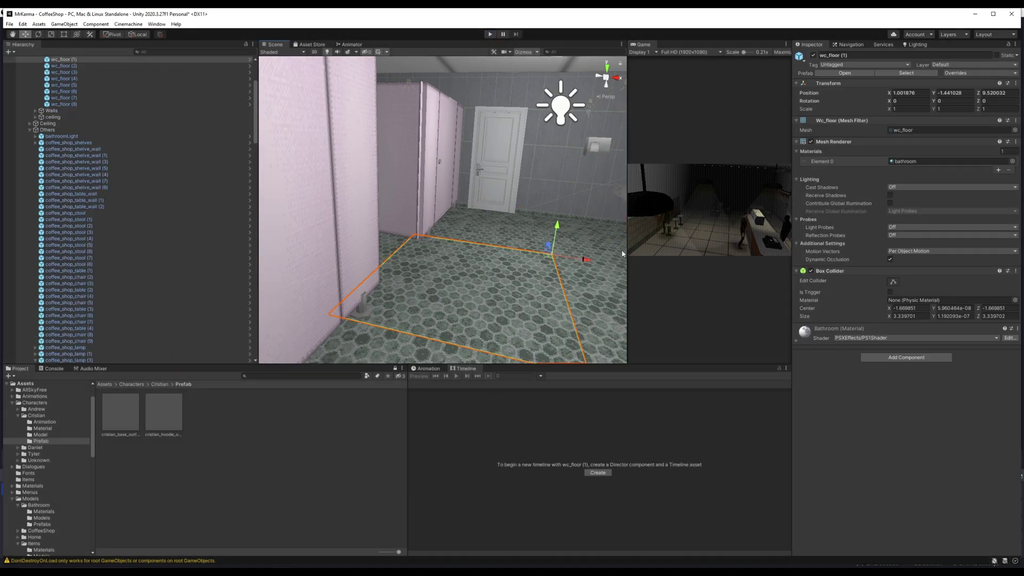
# Widen the Game view, return the Scene view to the coffee shop counter, and collapse the CoffeeShop object in the hierarchy.
pyautogui.moveTo(626, 250); pyautogui.dragTo(541, 250)
pyautogui.moveTo(427, 240); pyautogui.dragTo(317, 210, button='right')
pyautogui.scroll(-5, 99, 264)
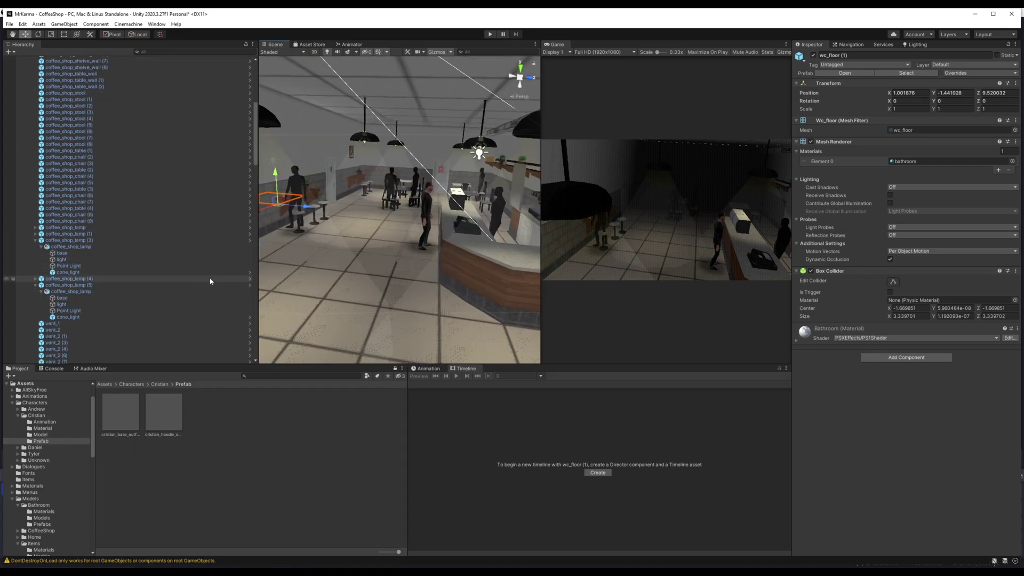
pyautogui.scroll(9, 80, 170)
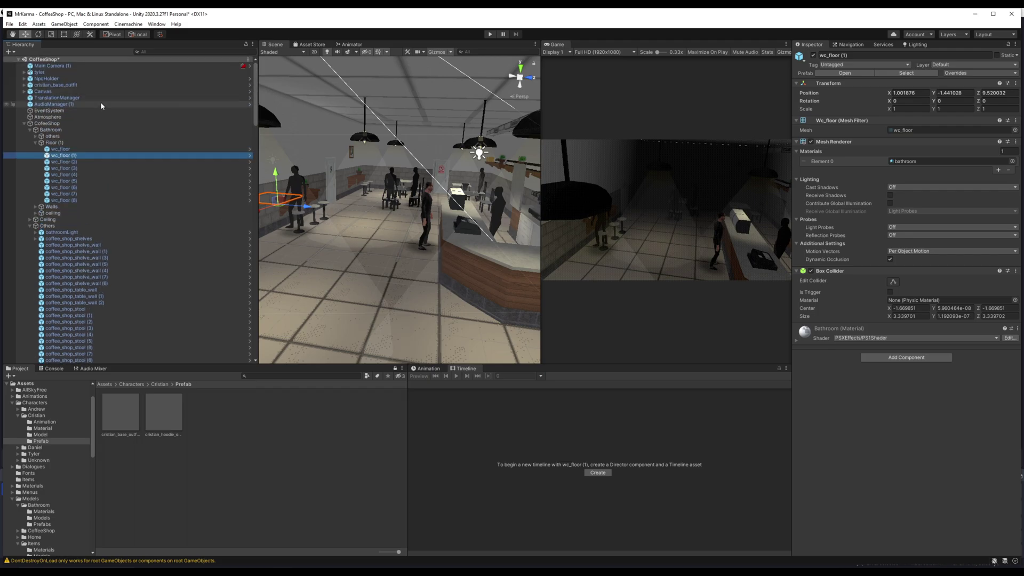
pyautogui.click(24, 124)
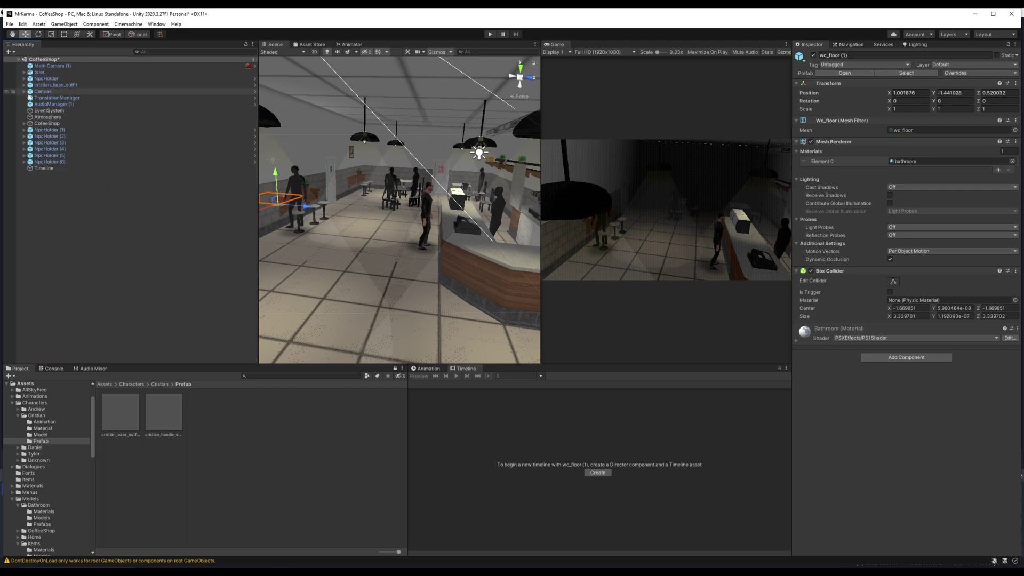
# Remove the CinemachineBrain component from Main Camera (1).
pyautogui.click(74, 66)
pyautogui.scroll(-5, 873, 384)
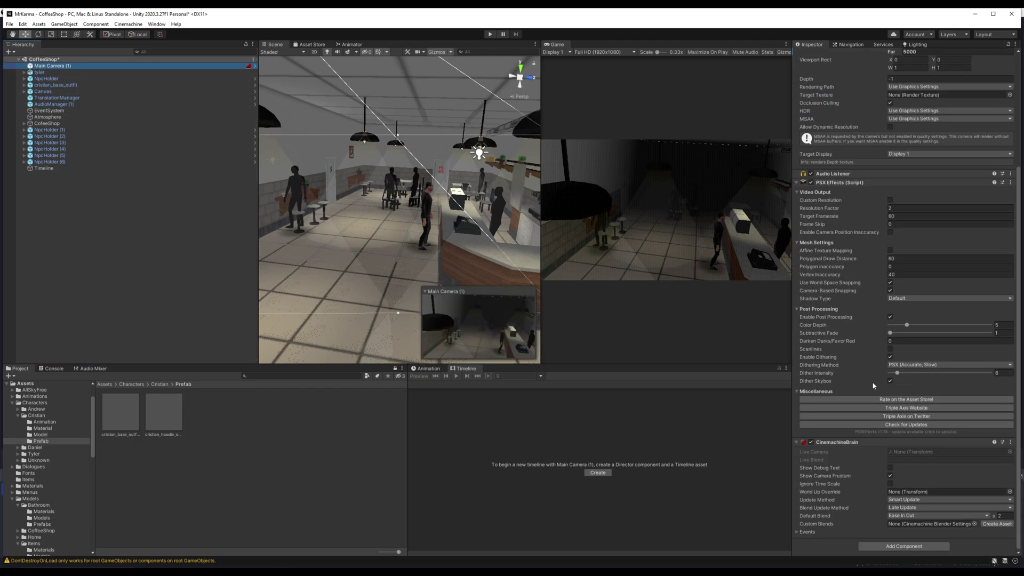
pyautogui.rightClick(868, 444)
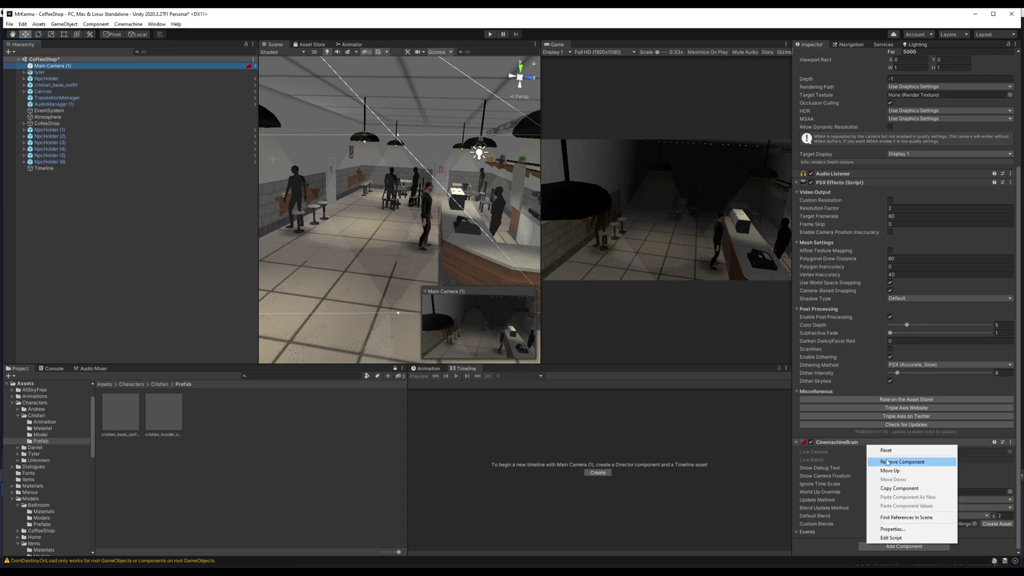
pyautogui.click(888, 462)
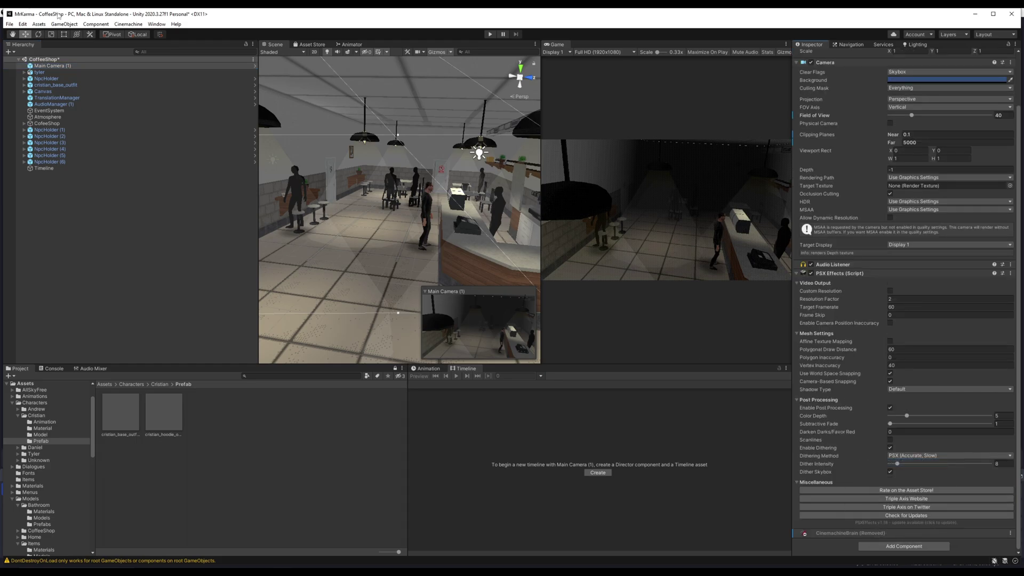
# Add a CinemachineBrain component to Main Camera (1) and review its settings, including the Update Method description.
pyautogui.click(78, 66)
pyautogui.scroll(-3, 873, 411)
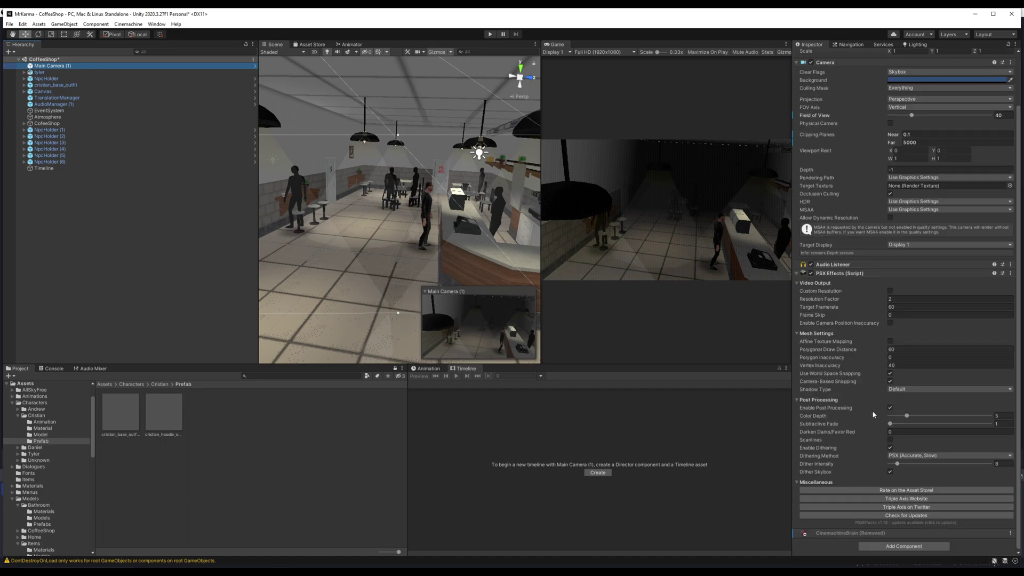
pyautogui.click(892, 547)
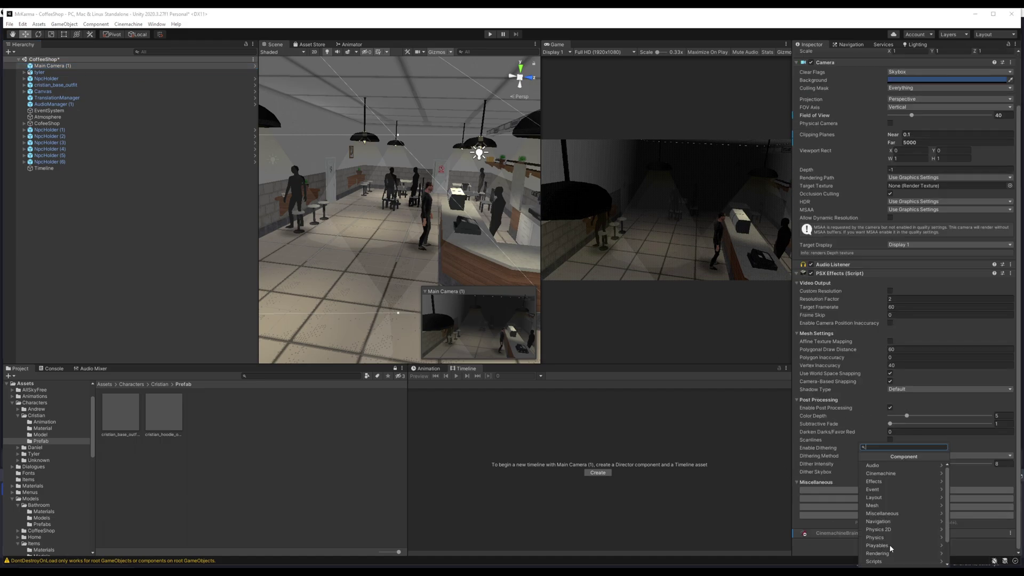
pyautogui.write('cine')
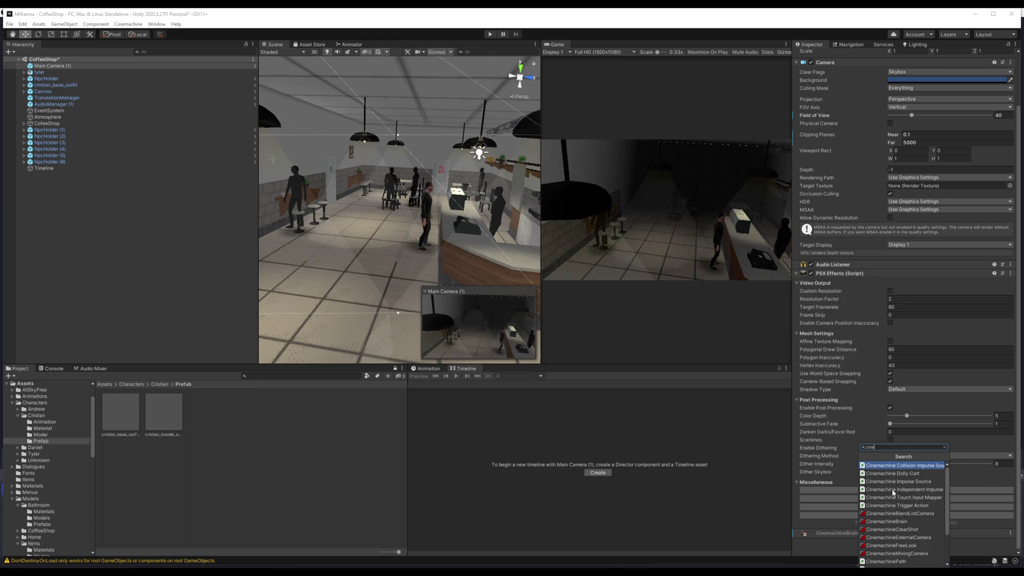
pyautogui.click(887, 522)
pyautogui.scroll(-5, 887, 524)
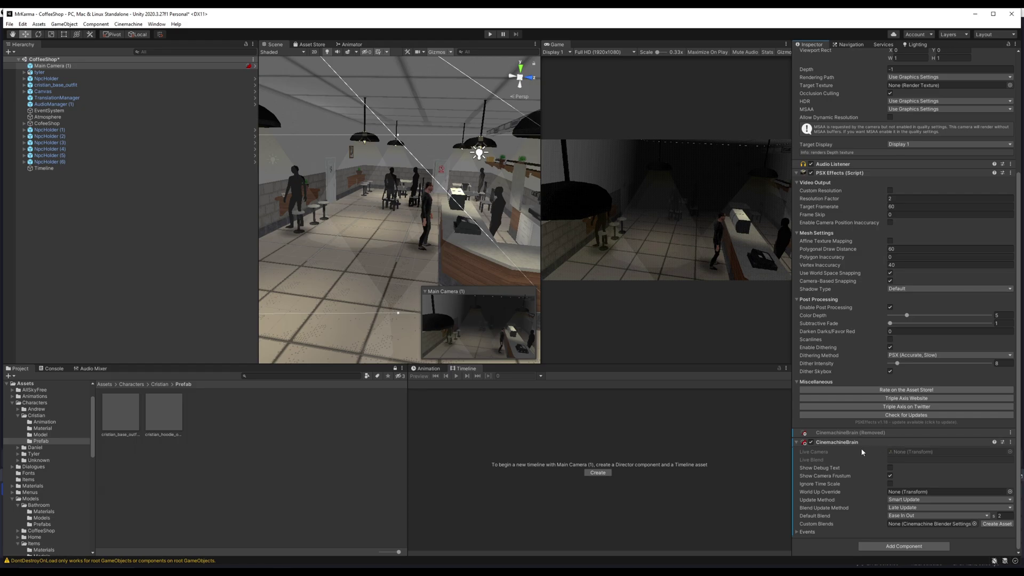
pyautogui.moveTo(820, 500)
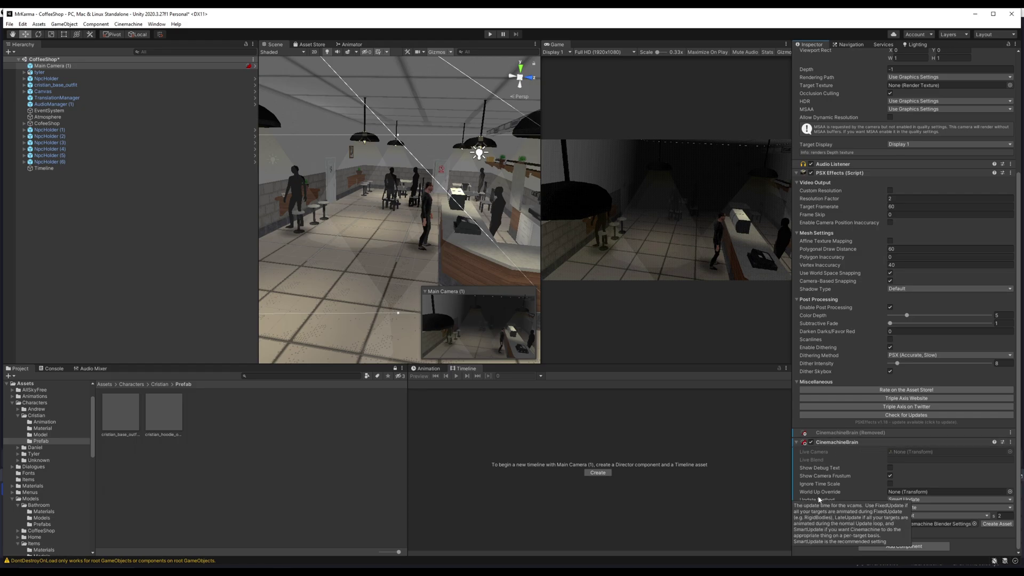
pyautogui.scroll(2, 904, 216)
pyautogui.scroll(-2, 904, 216)
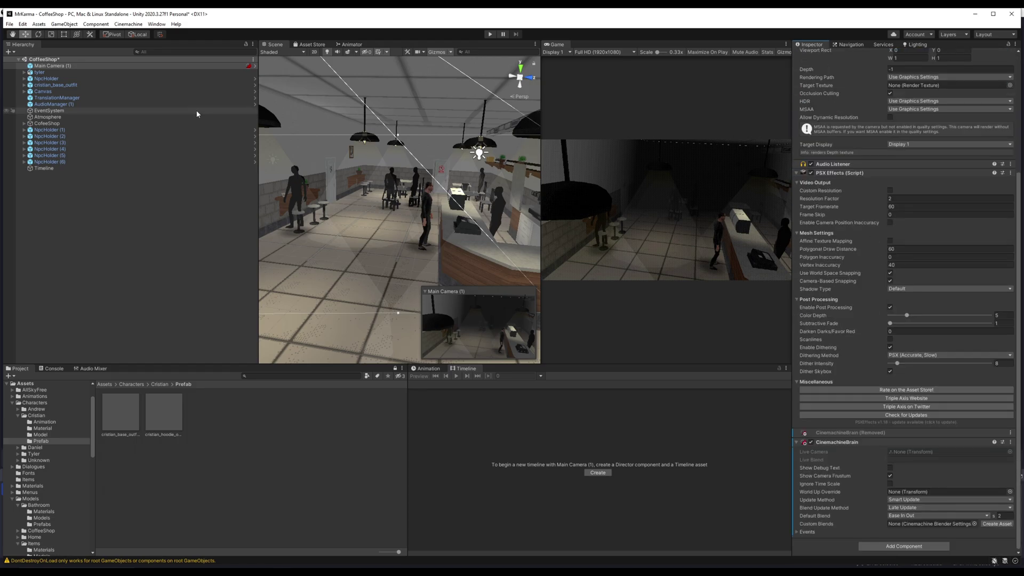
# Create a Cinemachine ClearShot camera at the root level of the CoffeeShop scene.
pyautogui.click(70, 228)
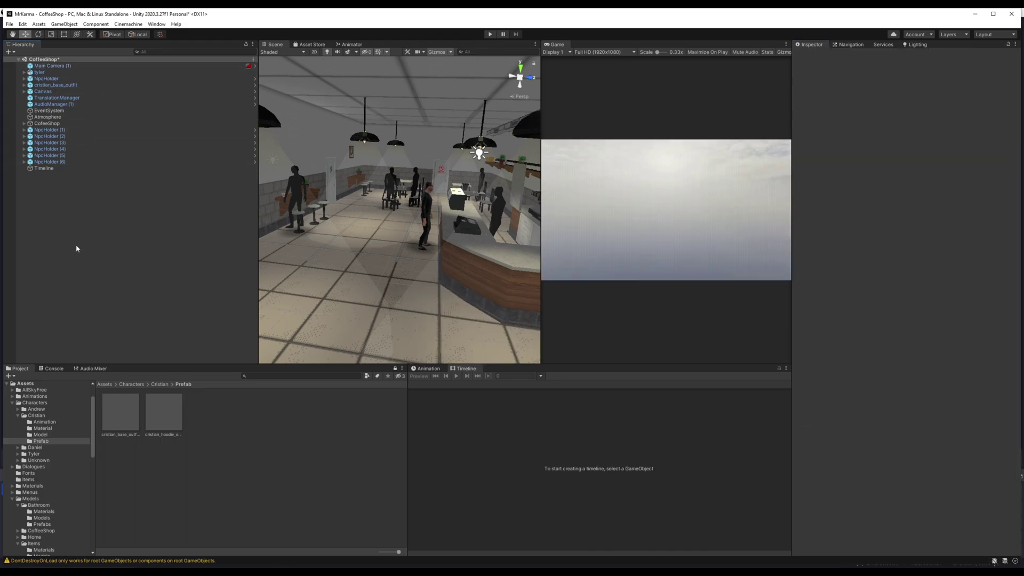
pyautogui.click(128, 24)
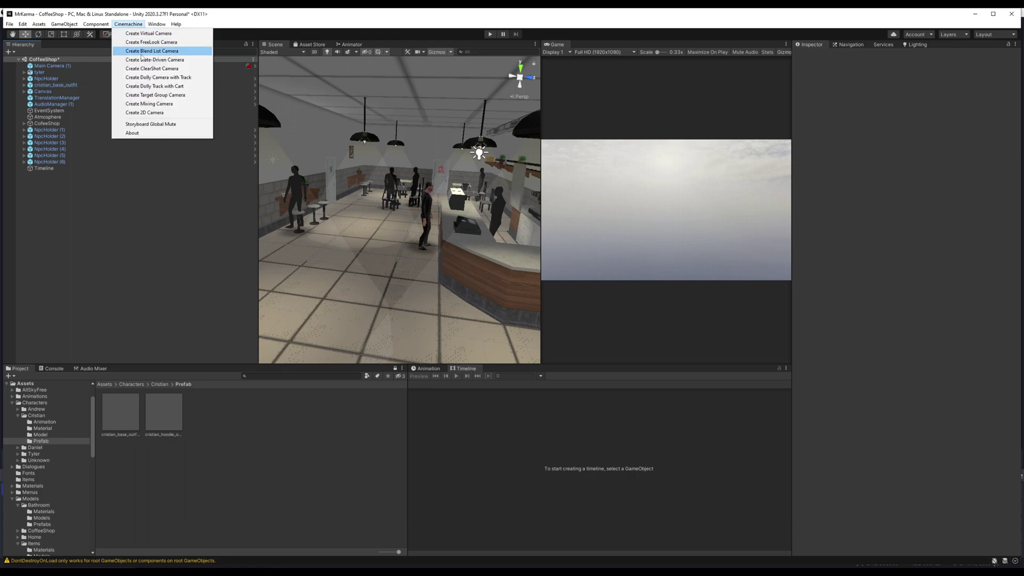
pyautogui.click(151, 69)
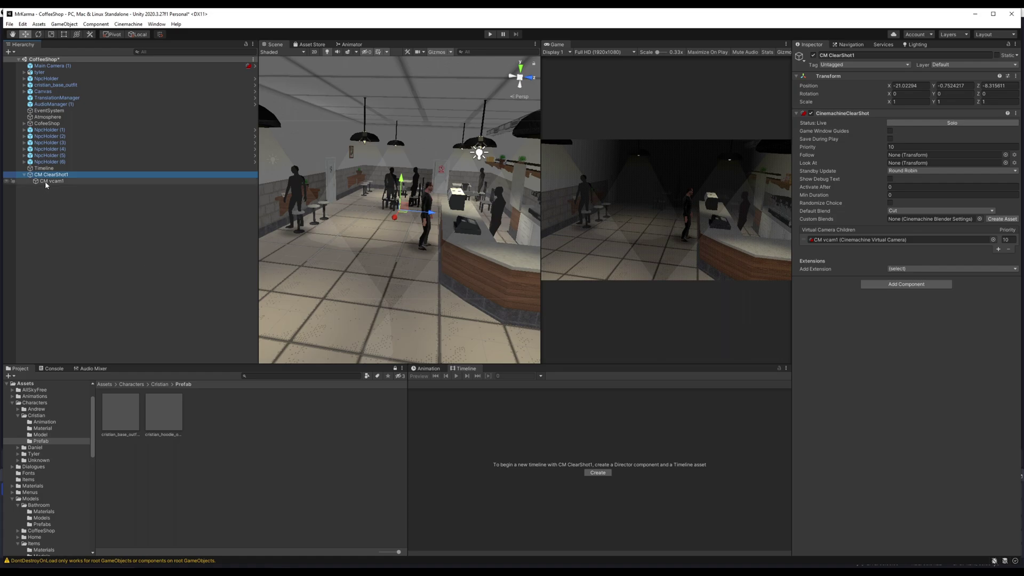
# Move CM vcam1 inside the coffee shop, near the ceiling above the counter area, at about X 14.2, Y 6.17, Z 1.93.
pyautogui.click(46, 180)
pyautogui.press('f')
pyautogui.keyDown('alt'); pyautogui.moveTo(414, 238); pyautogui.dragTo(271, 264); pyautogui.keyUp('alt')
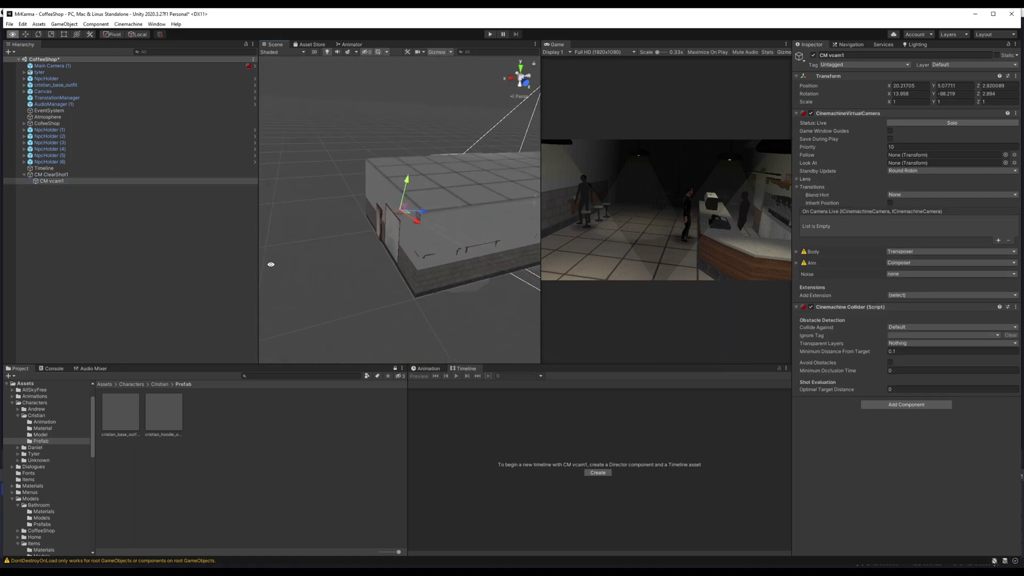
pyautogui.keyDown('alt'); pyautogui.moveTo(271, 264); pyautogui.dragTo(736, 265, button='right'); pyautogui.keyUp('alt')
pyautogui.keyDown('alt'); pyautogui.moveTo(465, 214); pyautogui.dragTo(433, 208); pyautogui.keyUp('alt')
pyautogui.press('d')
pyautogui.moveTo(433, 208); pyautogui.dragTo(429, 211, button='right')
pyautogui.press('s')
pyautogui.moveTo(315, 244); pyautogui.dragTo(398, 148)
pyautogui.moveTo(398, 148); pyautogui.dragTo(562, 244, button='right')
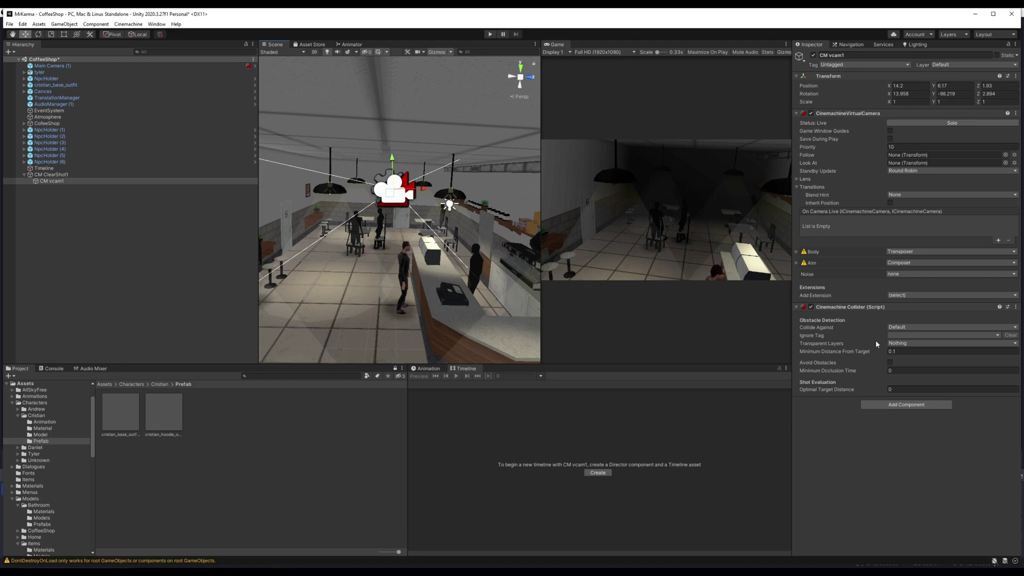
# Assign the cinemachineTarget object of cristian_base_outfit as the Look At target of CM vcam1.
pyautogui.click(45, 180)
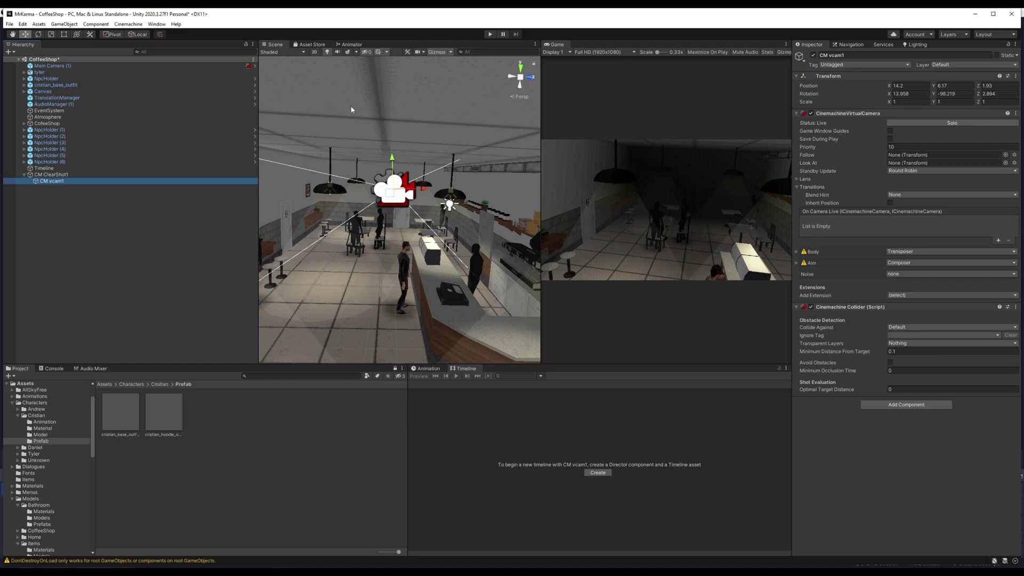
pyautogui.click(24, 85)
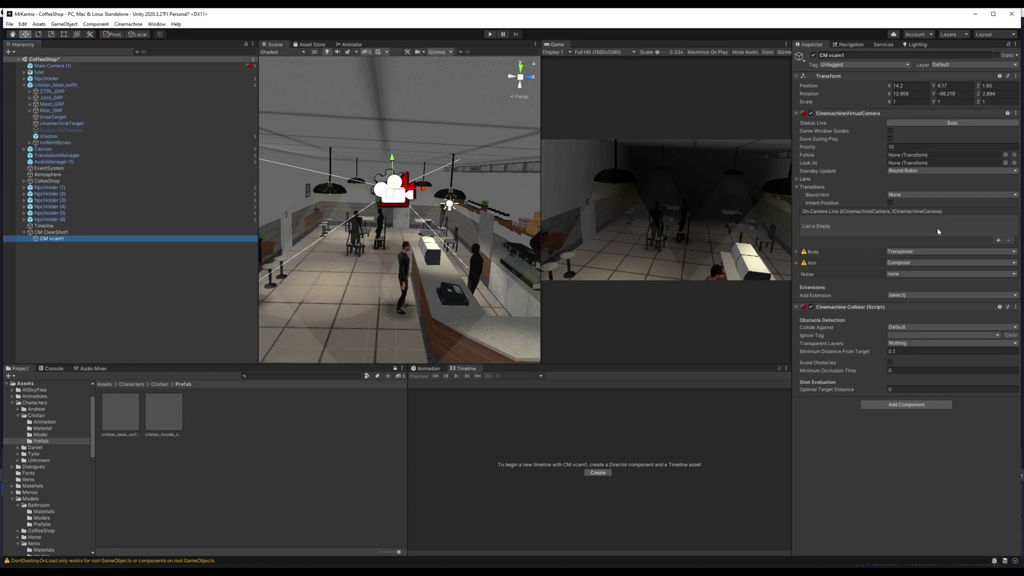
pyautogui.click(60, 124)
pyautogui.moveTo(405, 240); pyautogui.dragTo(352, 254, button='right')
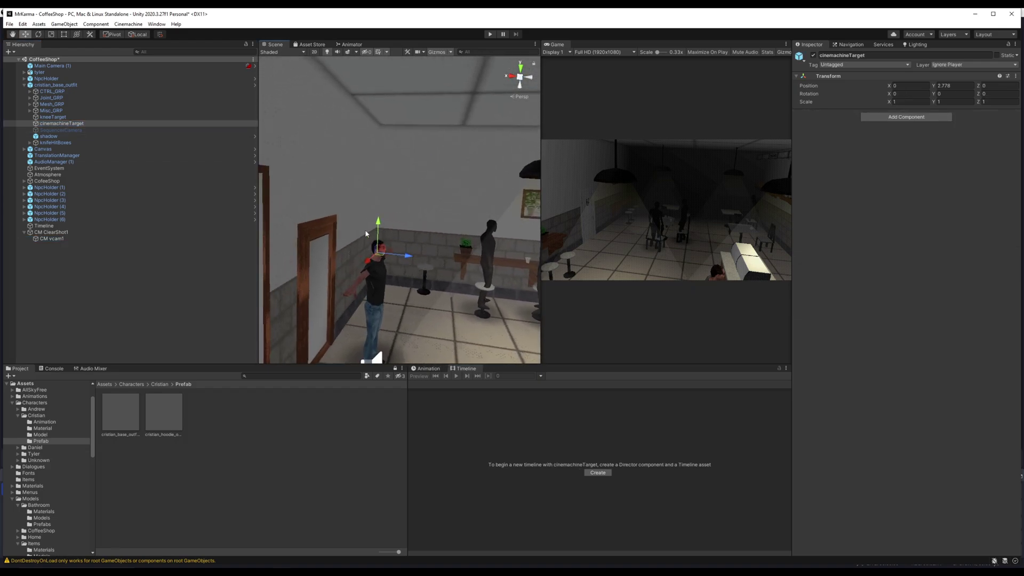
pyautogui.click(93, 239)
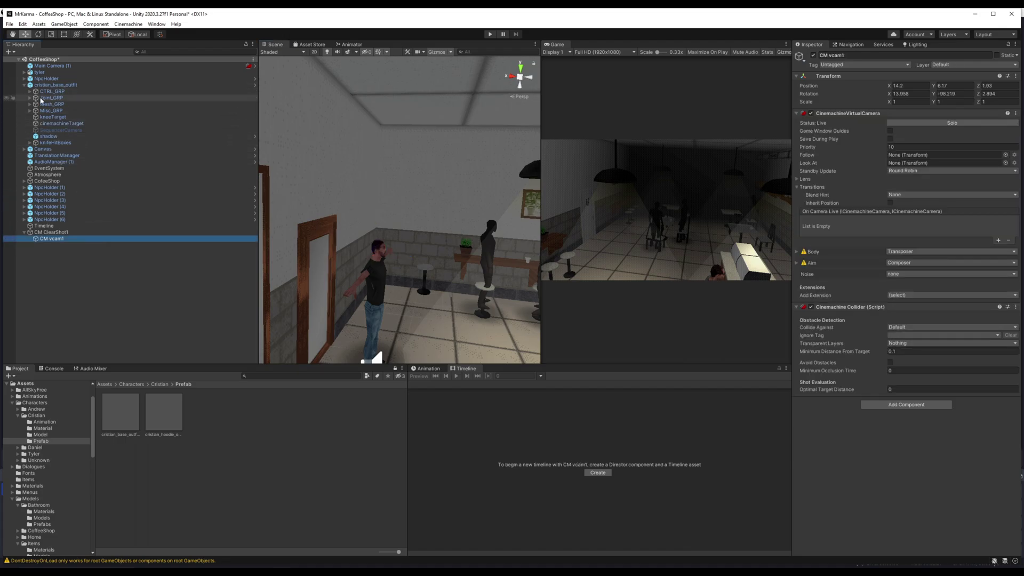
pyautogui.moveTo(55, 124); pyautogui.dragTo(483, 149)
pyautogui.moveTo(913, 167); pyautogui.dragTo(918, 164)
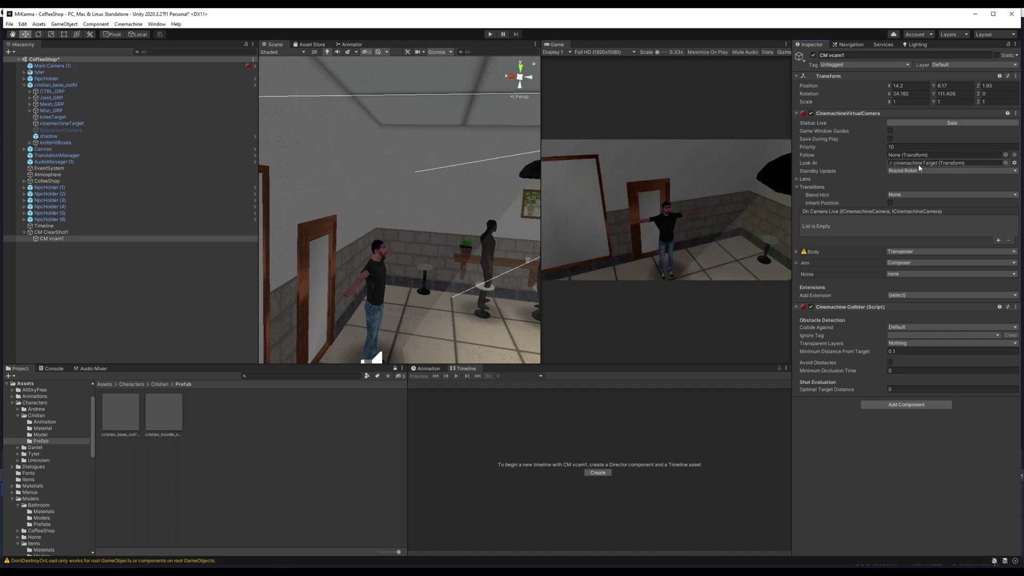
# Add a second virtual camera child to CM ClearShot1.
pyautogui.moveTo(357, 254); pyautogui.dragTo(447, 216, button='right')
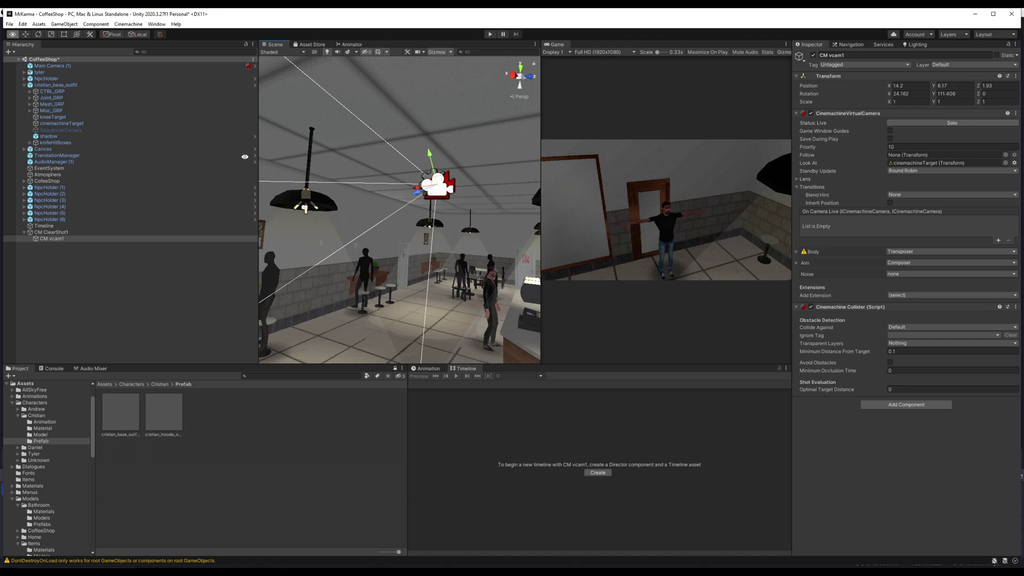
pyautogui.click(53, 233)
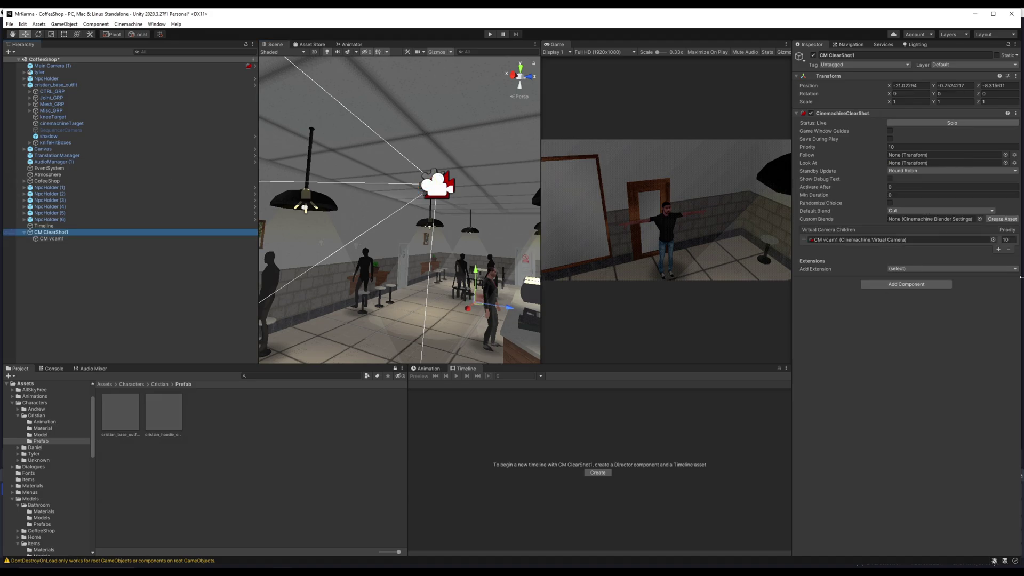
pyautogui.click(999, 249)
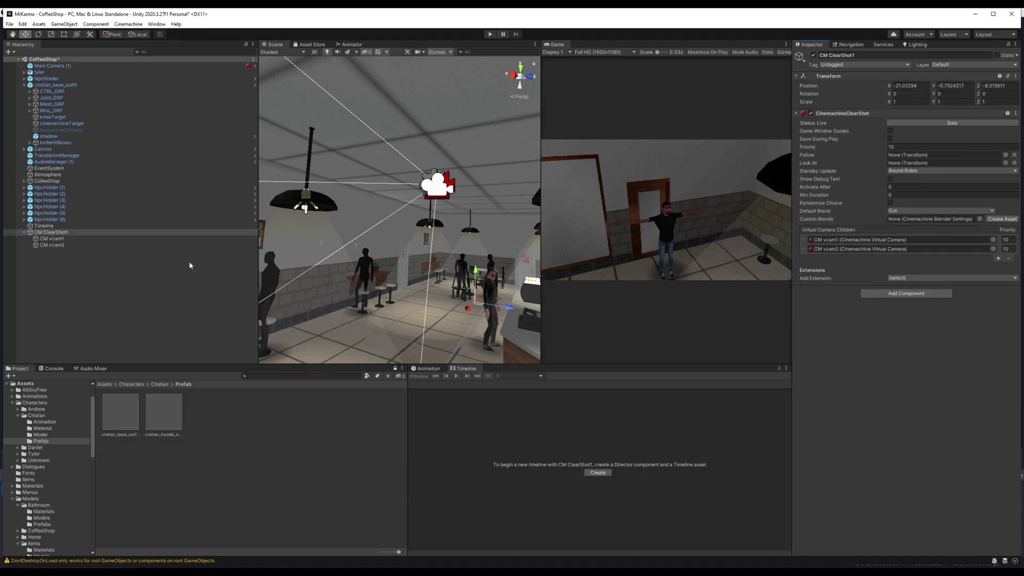
# Frame the bathroom stalls and door in an enlarged Scene view and align CM vcam2 to it, at about X 7.54, Y 3.79, Z -13.51.
pyautogui.click(52, 245)
pyautogui.press('f')
pyautogui.moveTo(419, 279); pyautogui.dragTo(340, 247, button='right')
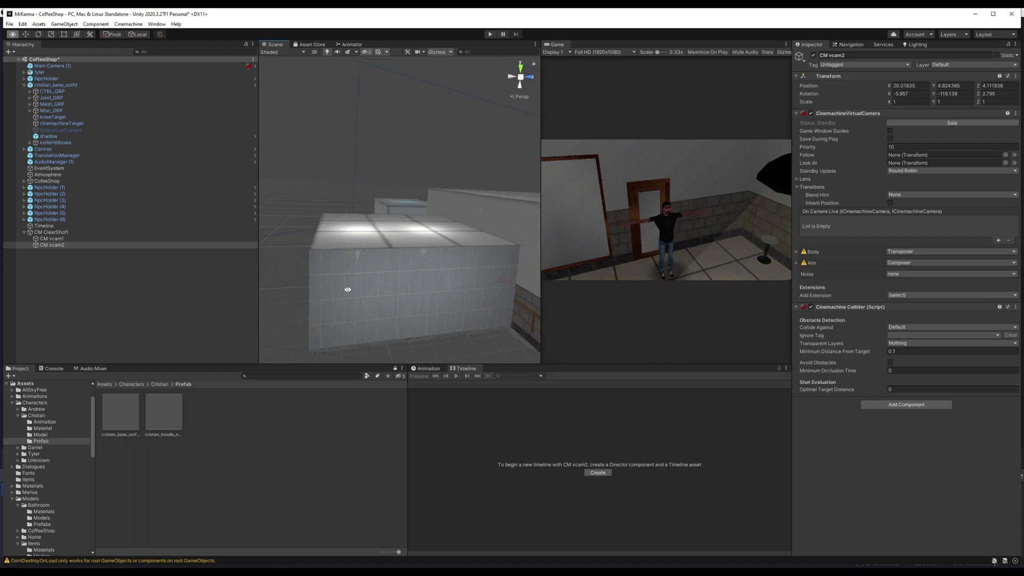
pyautogui.press('w')
pyautogui.moveTo(348, 290); pyautogui.dragTo(352, 288, button='right')
pyautogui.moveTo(370, 238); pyautogui.dragTo(370, 237, button='right')
pyautogui.keyDown('alt'); pyautogui.moveTo(370, 237); pyautogui.dragTo(458, 239); pyautogui.keyUp('alt')
pyautogui.keyDown('alt'); pyautogui.moveTo(458, 239); pyautogui.dragTo(544, 261, button='right'); pyautogui.keyUp('alt')
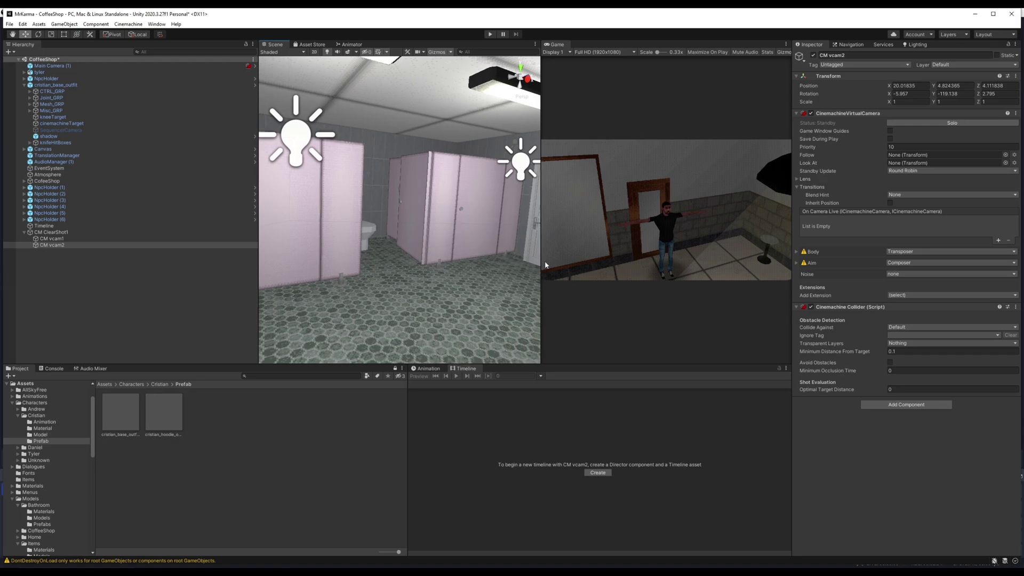
pyautogui.moveTo(544, 261); pyautogui.dragTo(711, 260)
pyautogui.keyDown('alt'); pyautogui.moveTo(532, 277); pyautogui.dragTo(442, 282, button='right'); pyautogui.keyUp('alt')
pyautogui.click(52, 245)
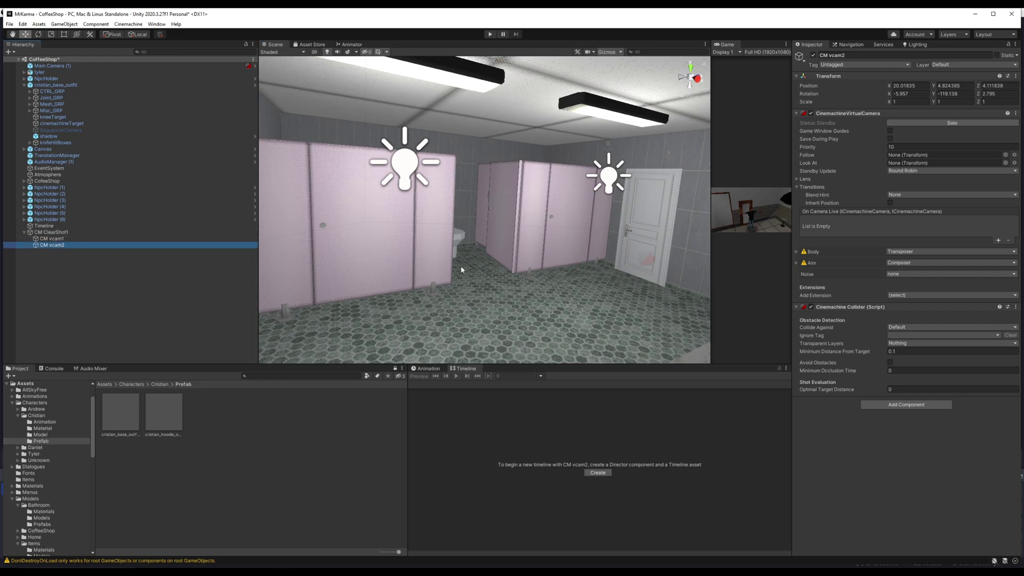
pyautogui.hotkey('ctrl', 'shift', 'f')
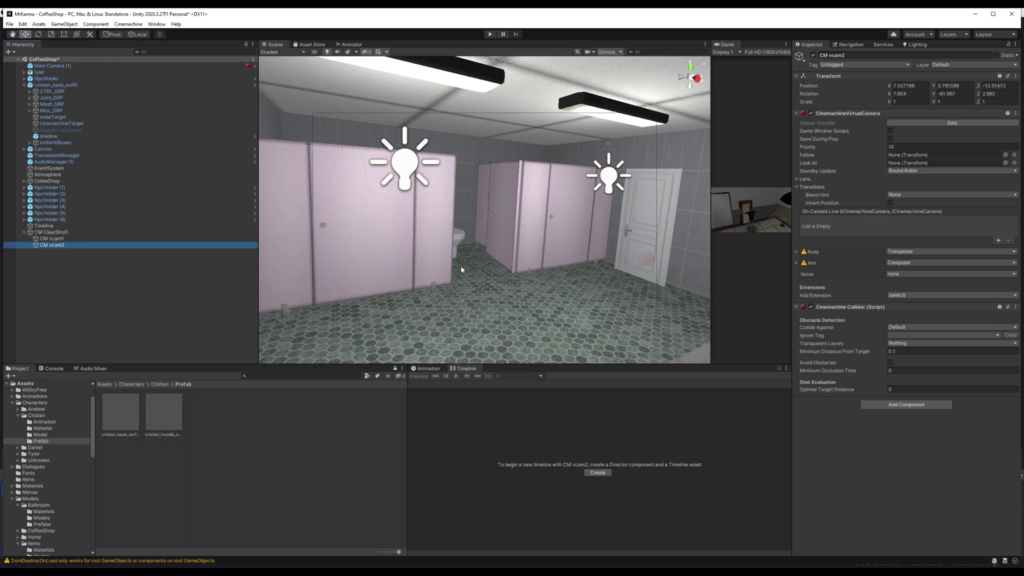
# Preview CM vcam2 solo in a widened Game view and play-test the scene with the ClearShot camera.
pyautogui.moveTo(711, 169); pyautogui.dragTo(476, 168)
pyautogui.click(949, 124)
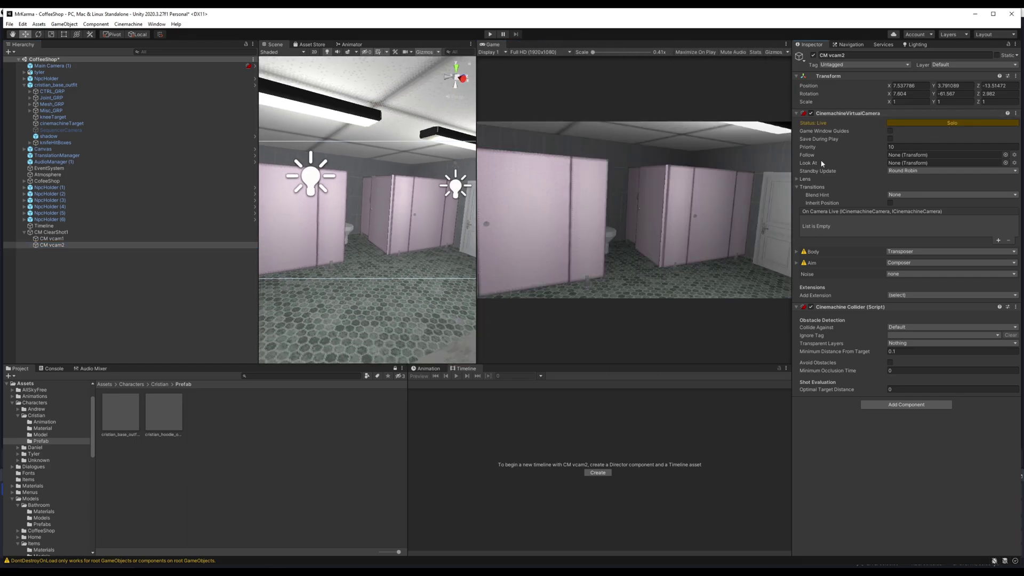
pyautogui.click(948, 124)
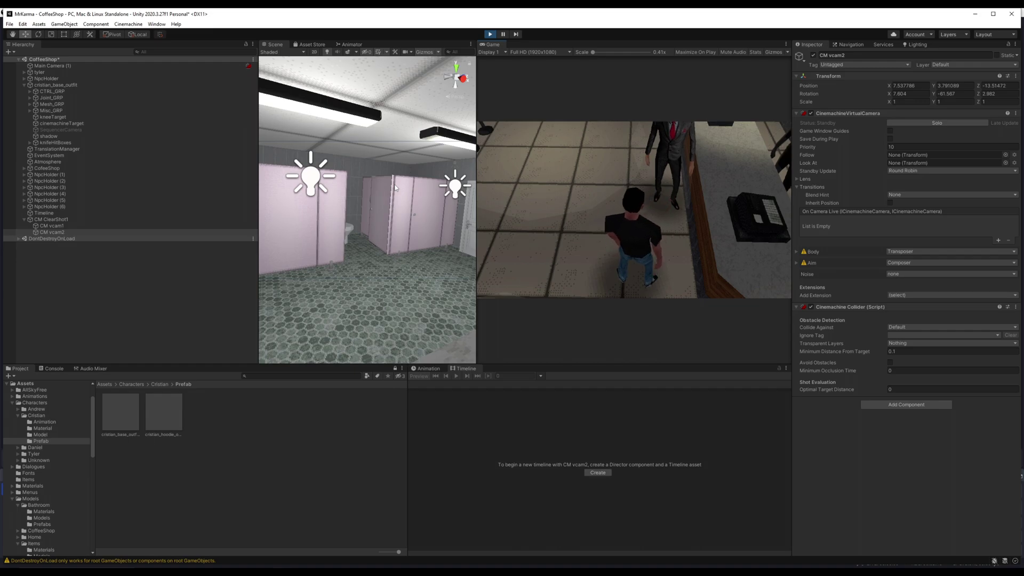
pyautogui.click(489, 34)
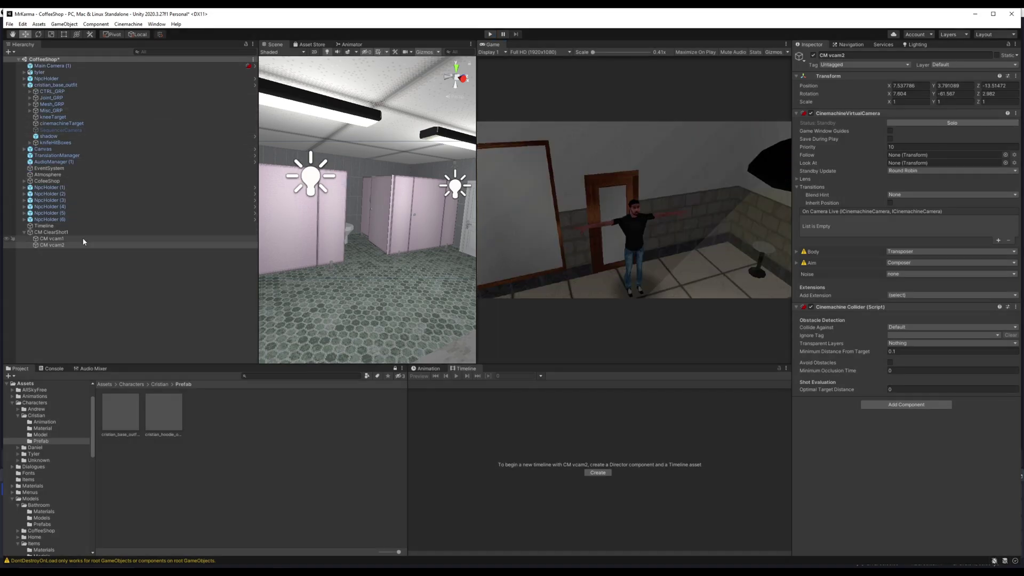
# Scrub the coffee_shop_test timeline to frame 406 and reposition CM vcam1 near the counter at about X 15.19, Y 5.46, Z 1.55.
pyautogui.click(54, 225)
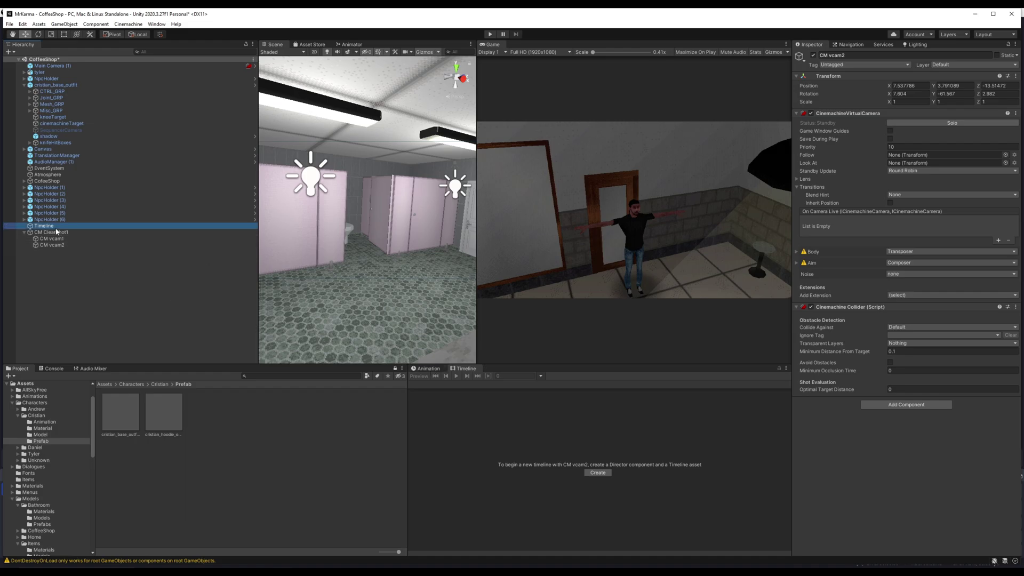
pyautogui.moveTo(538, 386); pyautogui.dragTo(629, 384)
pyautogui.click(59, 239)
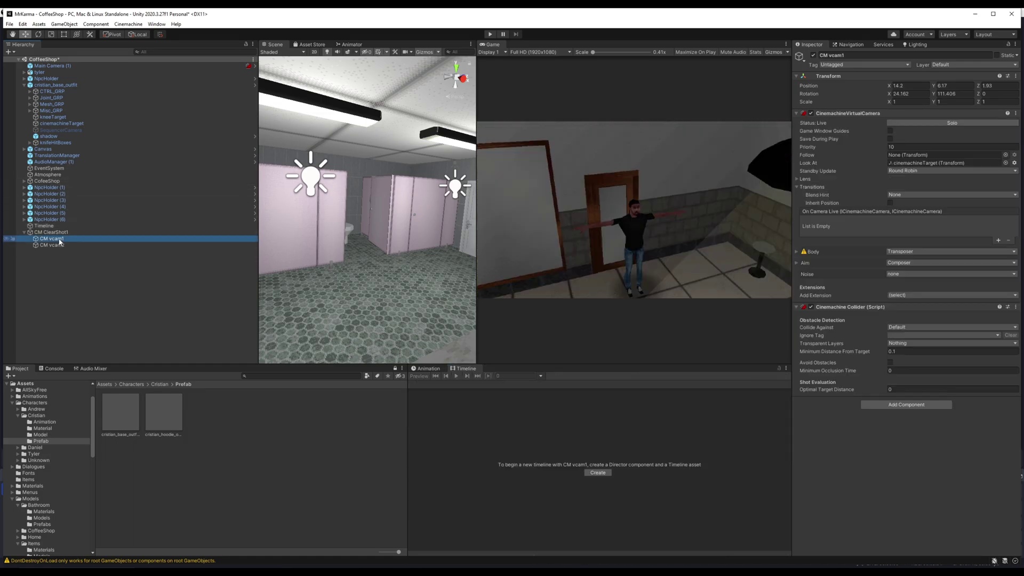
pyautogui.click(84, 226)
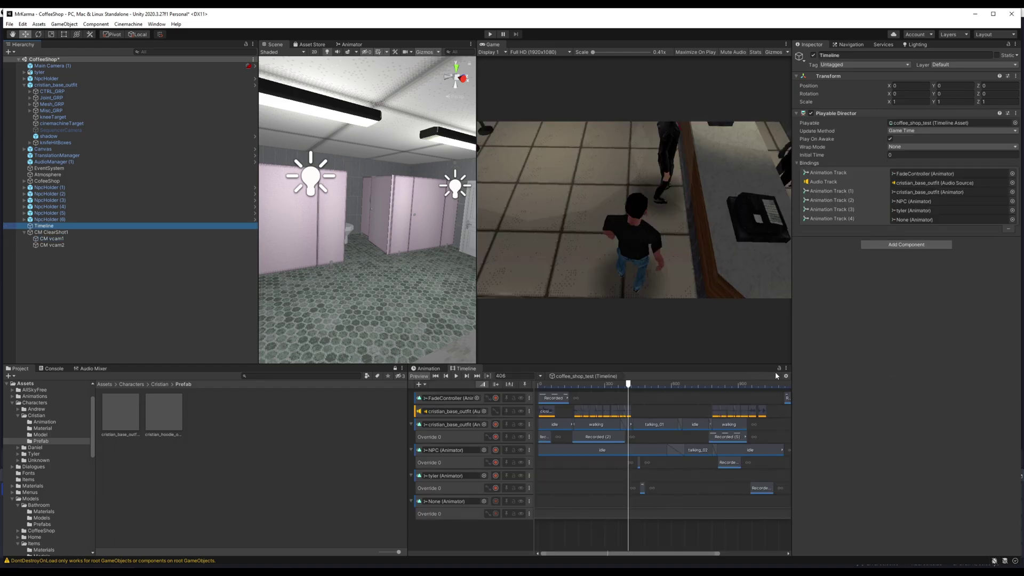
pyautogui.doubleClick(52, 238)
pyautogui.scroll(5, 345, 246)
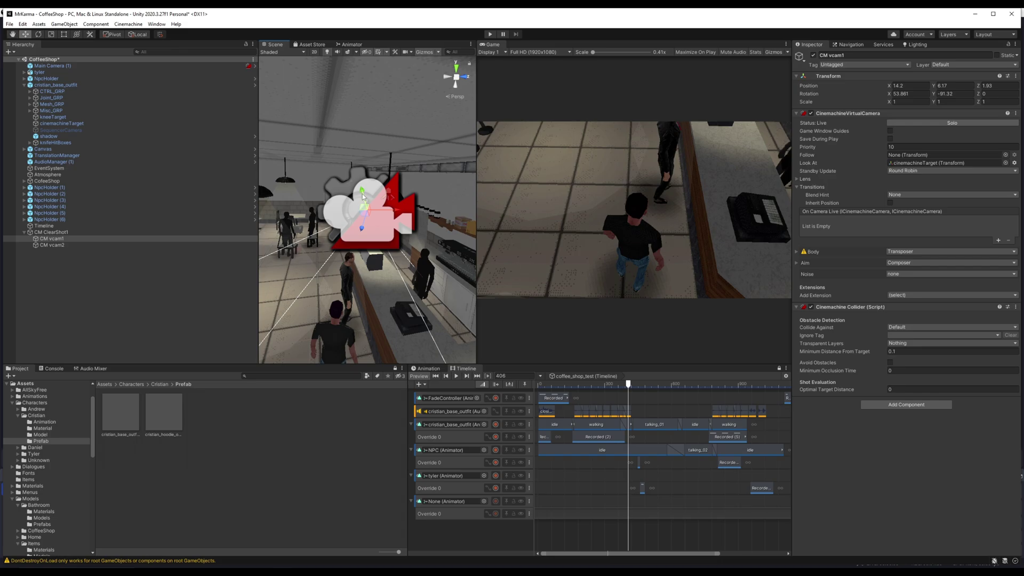
pyautogui.moveTo(363, 195); pyautogui.dragTo(374, 301)
pyautogui.moveTo(373, 301); pyautogui.dragTo(448, 286, button='right')
pyautogui.moveTo(453, 281); pyautogui.dragTo(411, 290)
pyautogui.moveTo(380, 260); pyautogui.dragTo(381, 257)
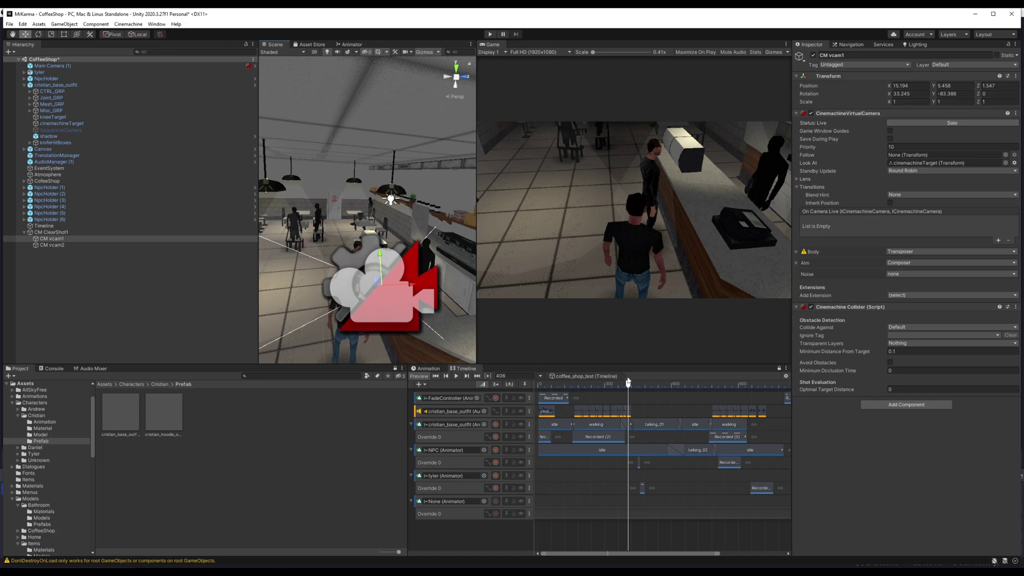
# Scrub the timeline back to about frame 58 and play-test the scene with the repositioned CM vcam1.
pyautogui.moveTo(628, 386); pyautogui.dragTo(552, 384)
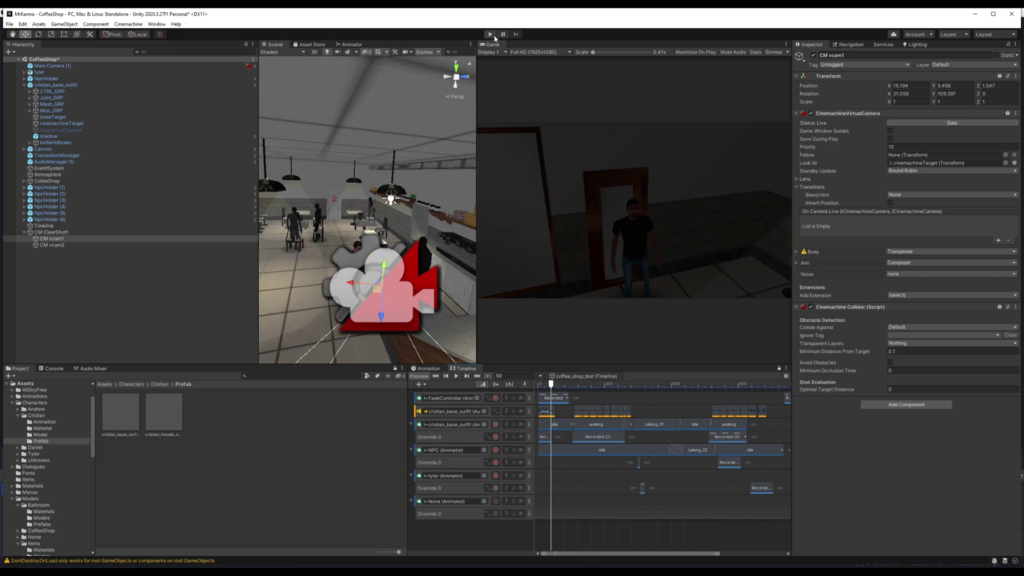
pyautogui.click(491, 34)
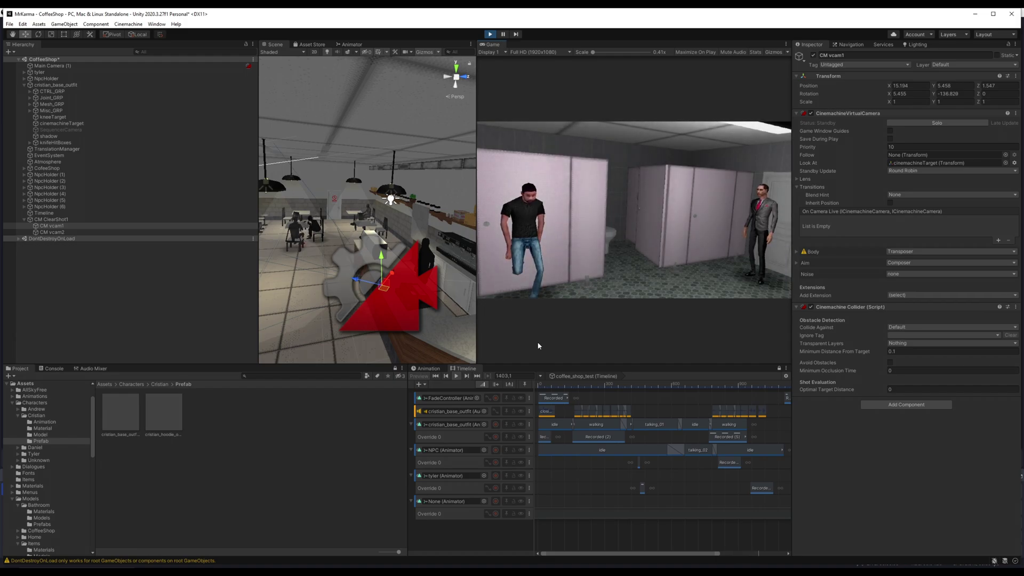
pyautogui.click(490, 35)
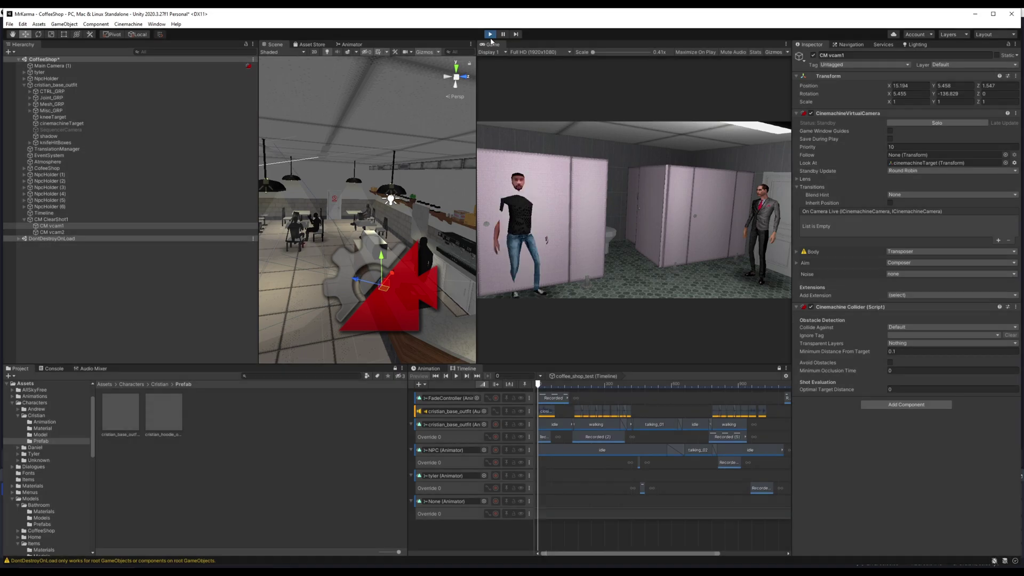
# Delete CM ClearShot1 with its child cameras and create a standalone Cinemachine virtual camera, with the timeline at frame 765.
pyautogui.moveTo(551, 385); pyautogui.dragTo(710, 384)
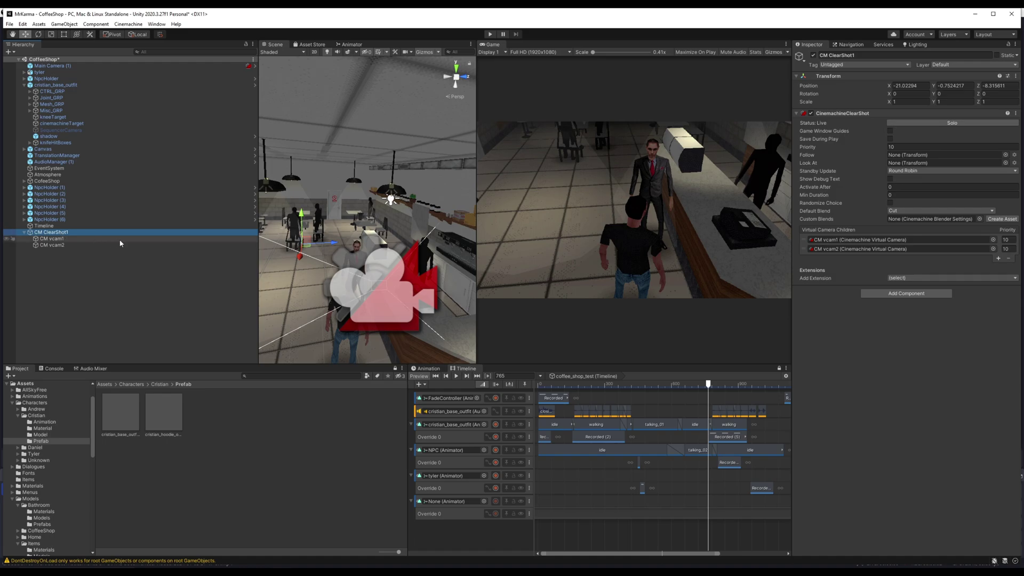
pyautogui.press('Delete')
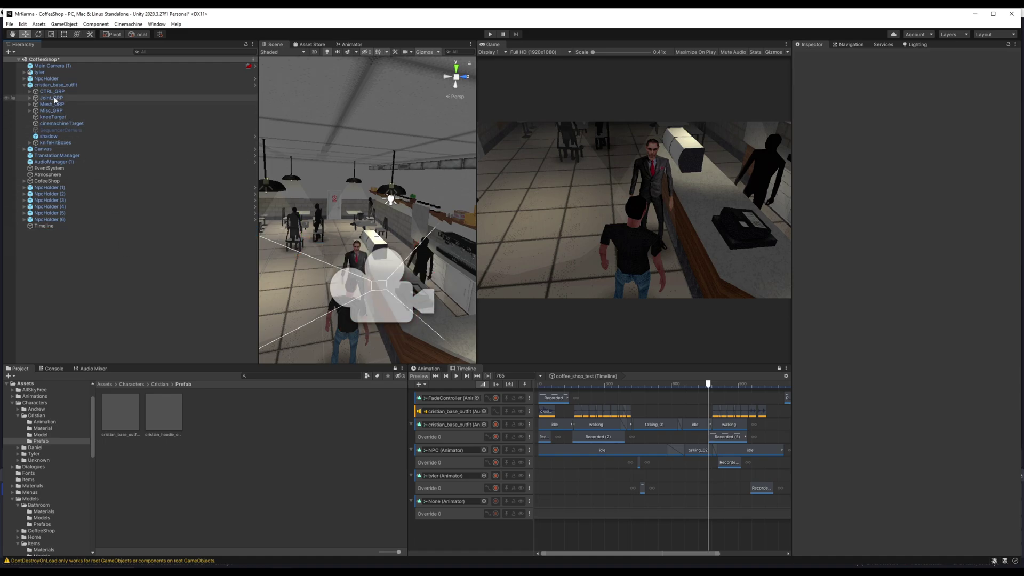
pyautogui.click(128, 26)
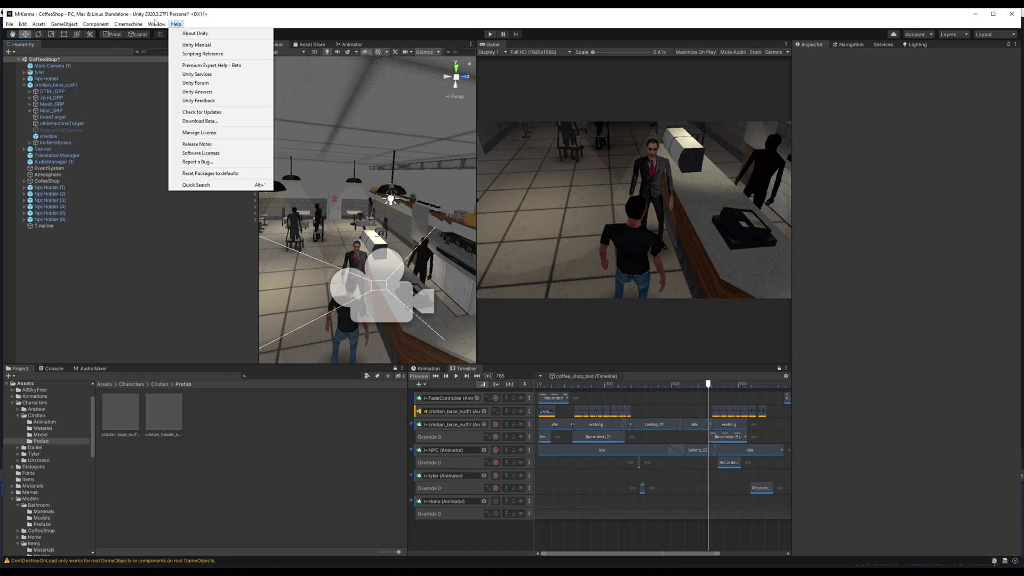
pyautogui.click(145, 34)
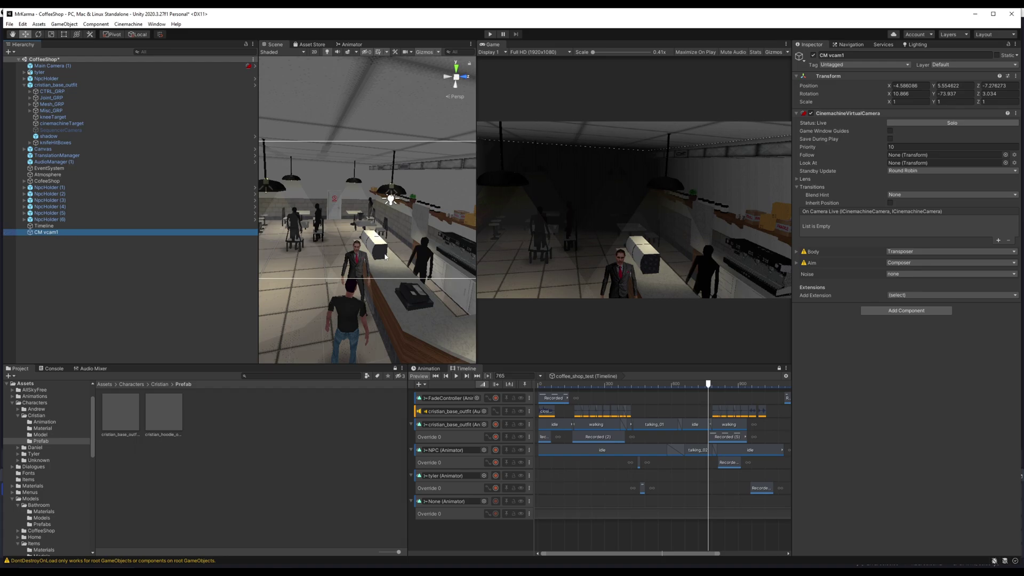
# Assign the cinemachineTarget object of cristian_base_outfit as the Look At target of the new standalone CM vcam1.
pyautogui.doubleClick(61, 234)
pyautogui.keyDown('alt'); pyautogui.moveTo(376, 241); pyautogui.dragTo(306, 221); pyautogui.keyUp('alt')
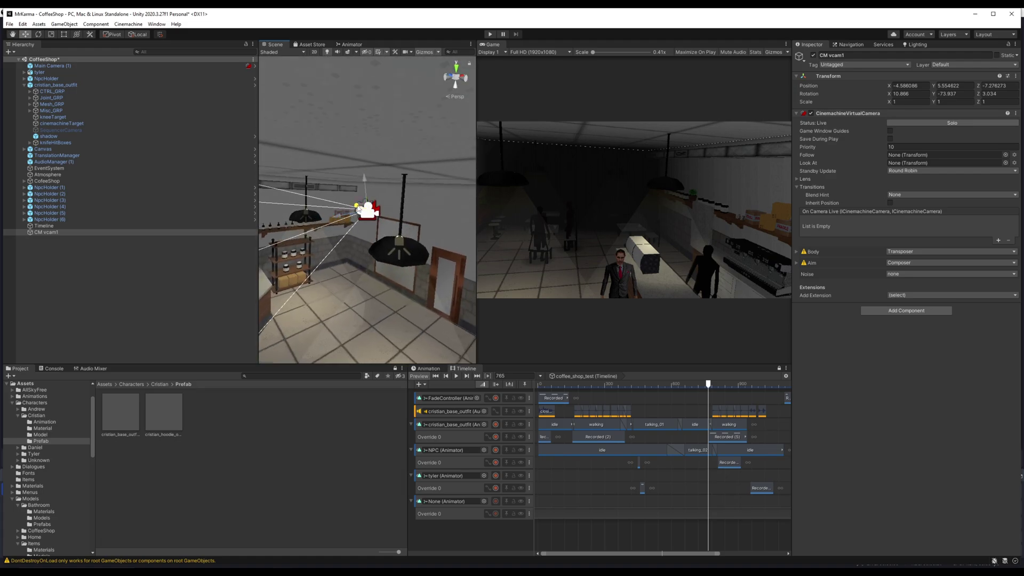
pyautogui.keyDown('alt'); pyautogui.moveTo(363, 208); pyautogui.dragTo(435, 236); pyautogui.keyUp('alt')
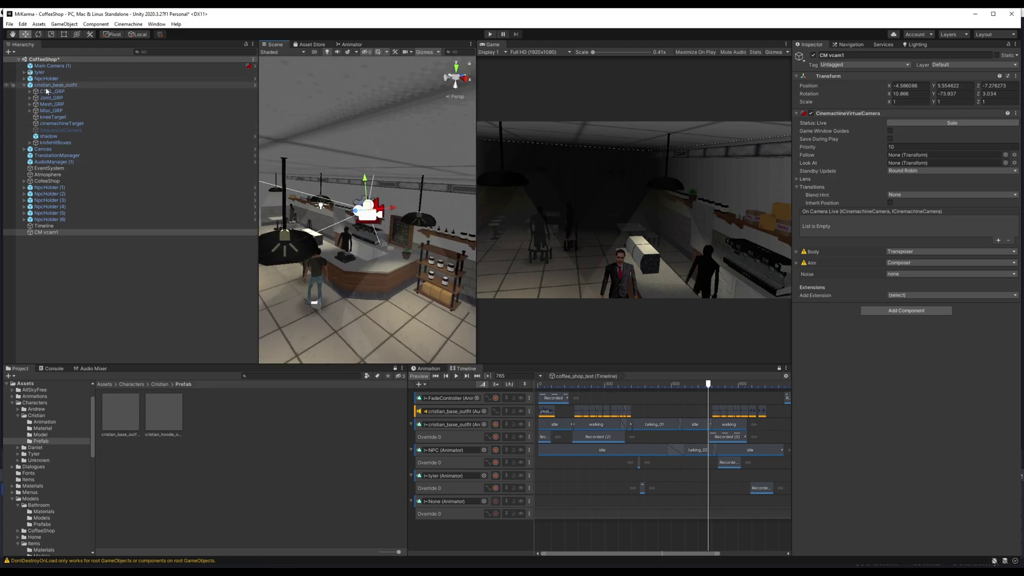
pyautogui.moveTo(56, 88); pyautogui.dragTo(905, 169)
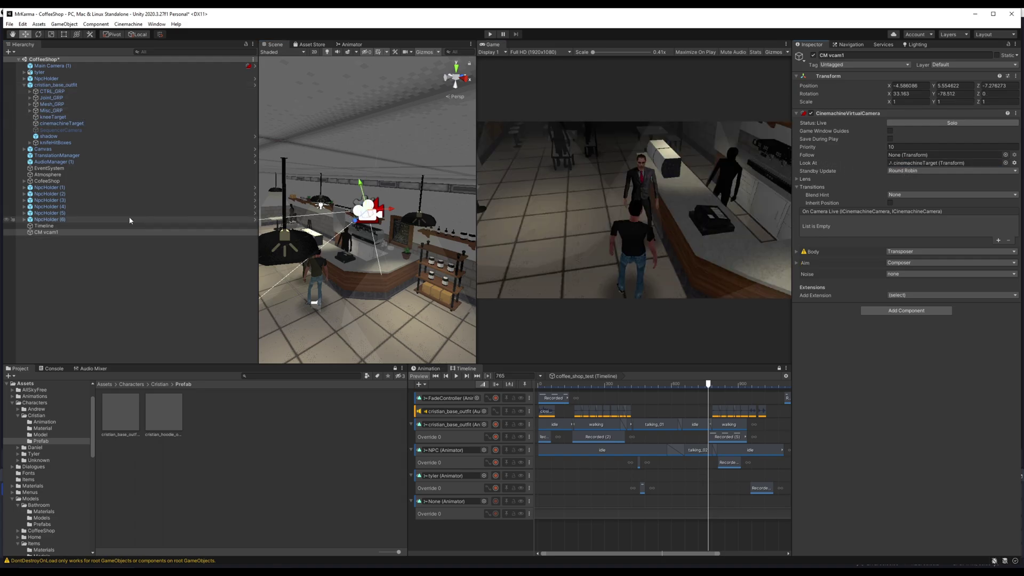
# Add a Cinemachine Track to the coffee_shop_test timeline and bind it to Main Camera (1).
pyautogui.click(43, 233)
pyautogui.moveTo(42, 233); pyautogui.dragTo(151, 292)
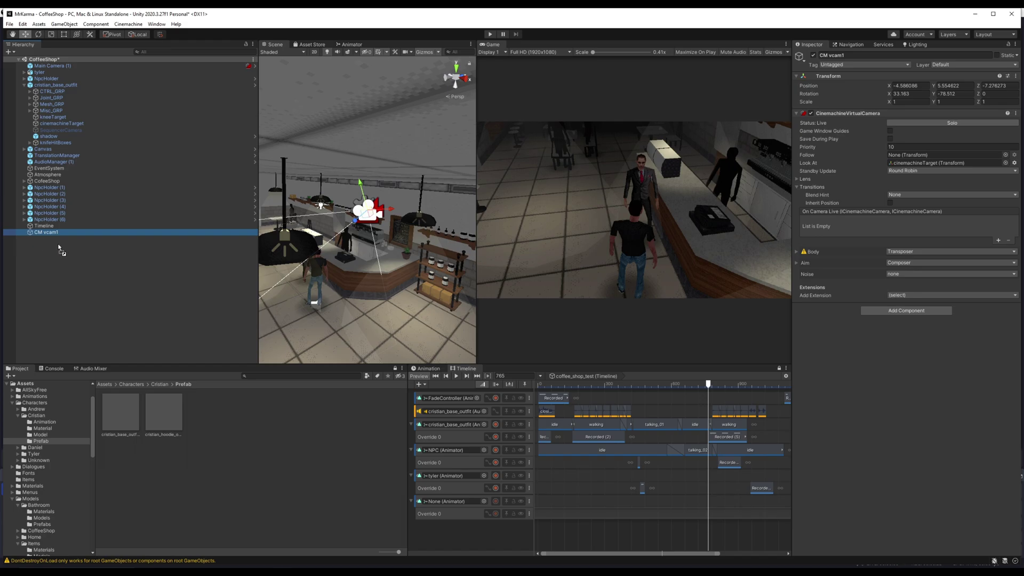
pyautogui.moveTo(484, 565); pyautogui.dragTo(472, 550)
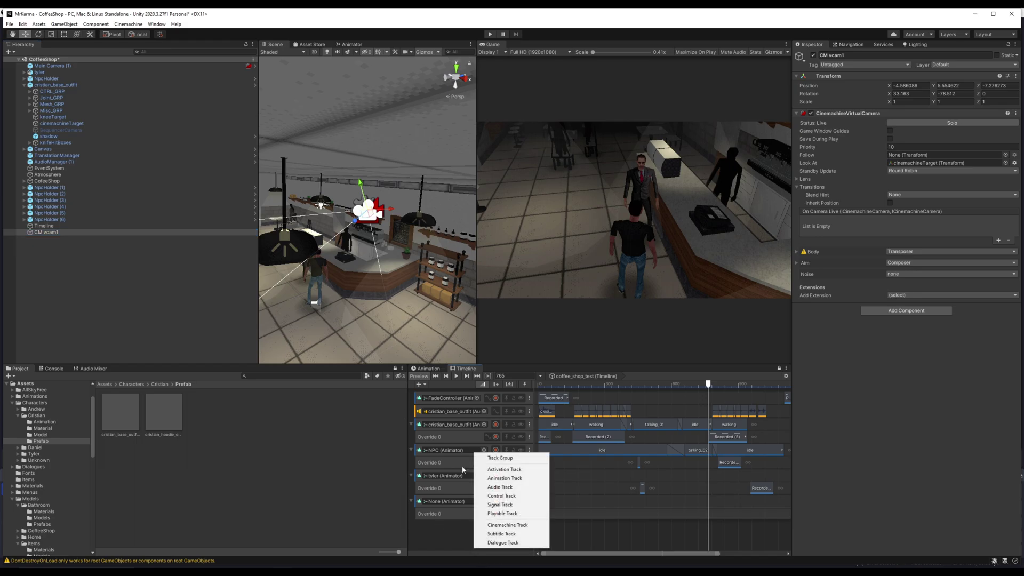
pyautogui.click(510, 526)
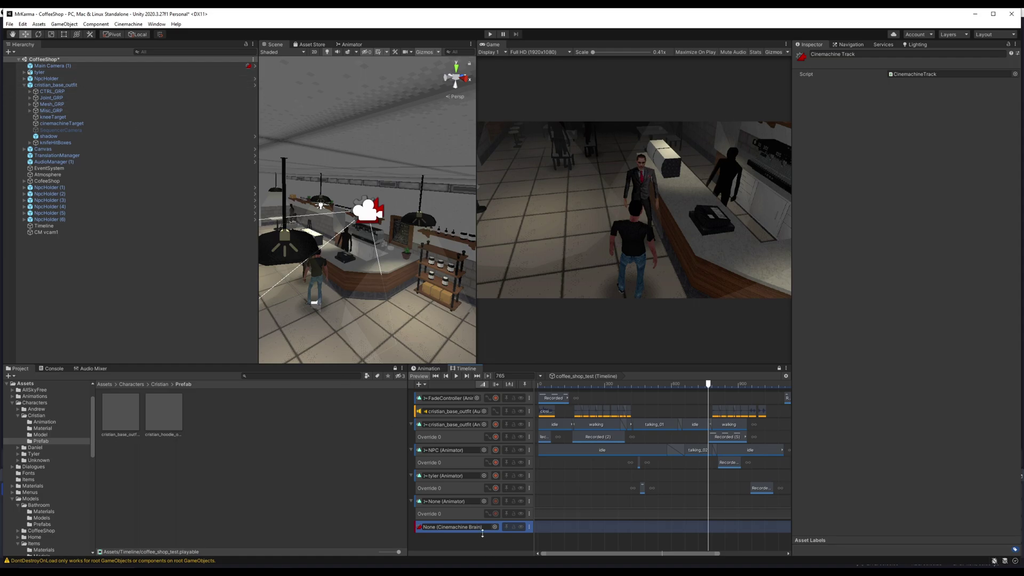
pyautogui.moveTo(53, 65); pyautogui.dragTo(562, 513)
pyautogui.moveTo(449, 524); pyautogui.dragTo(449, 523)
# Place CM vcam1 as a shot at the start of the Cinemachine track and extend it to frame 398.
pyautogui.moveTo(47, 233); pyautogui.dragTo(545, 526)
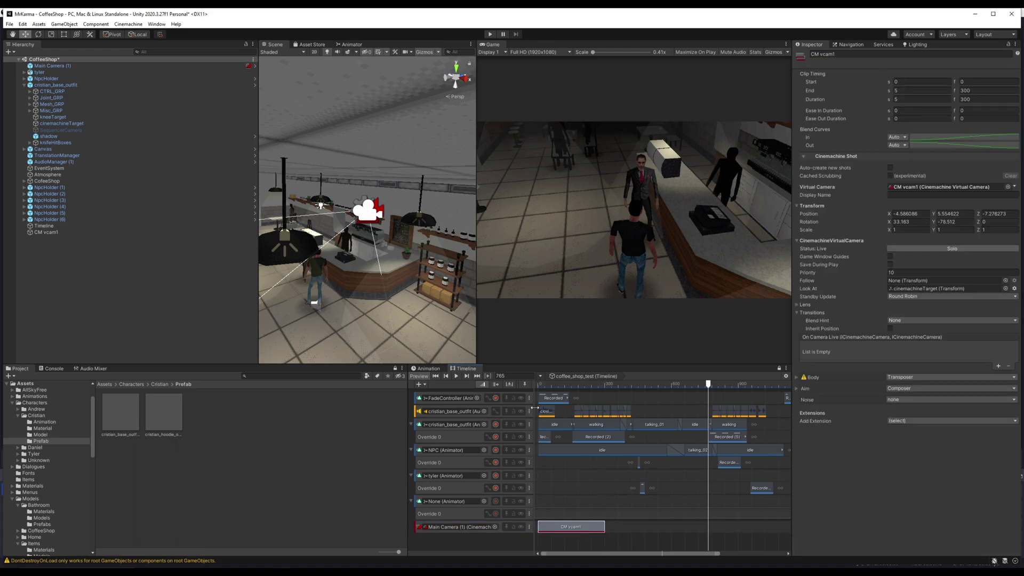
pyautogui.moveTo(539, 384); pyautogui.dragTo(626, 378)
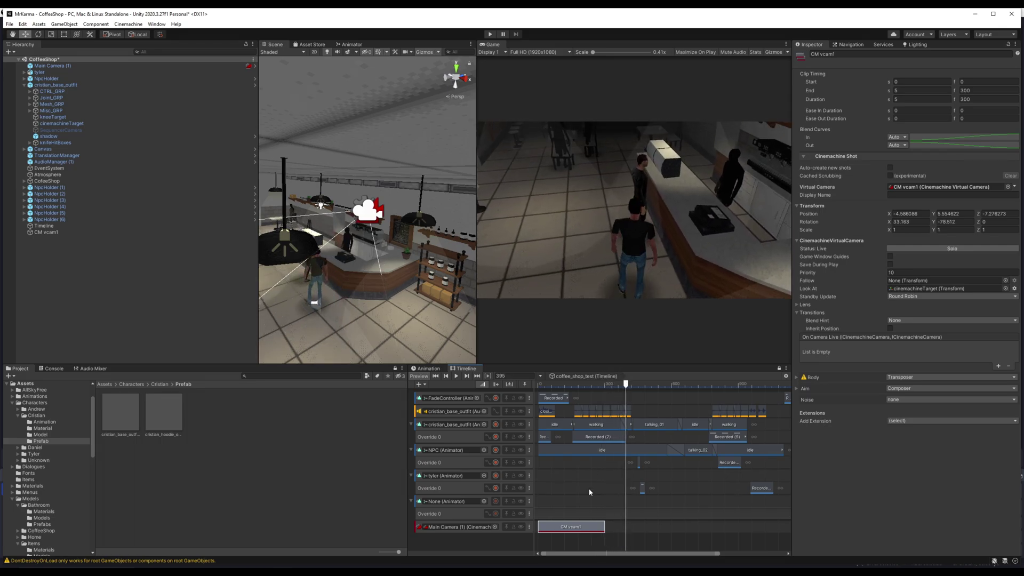
pyautogui.moveTo(607, 527); pyautogui.dragTo(625, 527)
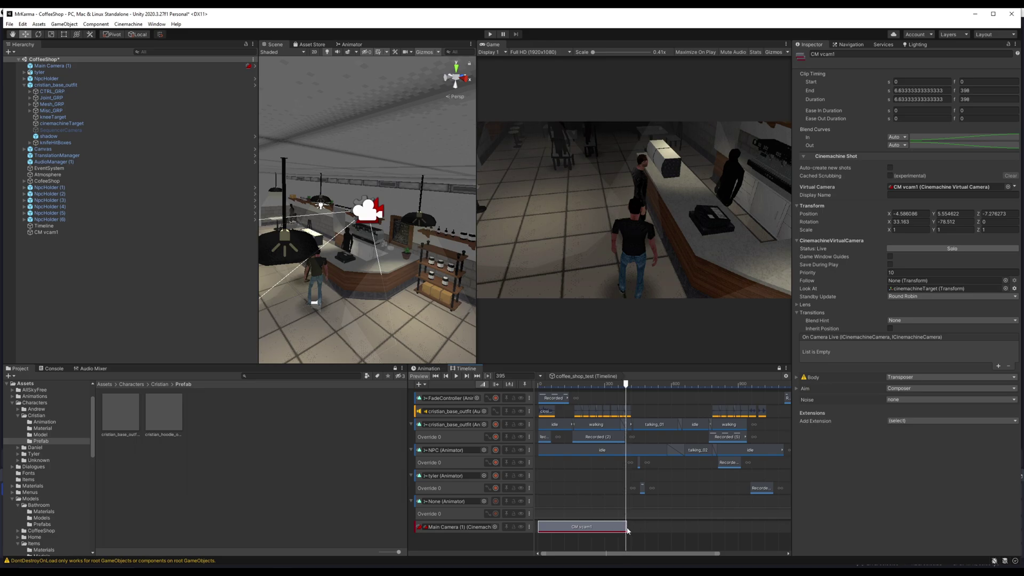
# Create a second standalone Cinemachine virtual camera.
pyautogui.rightClick(62, 250)
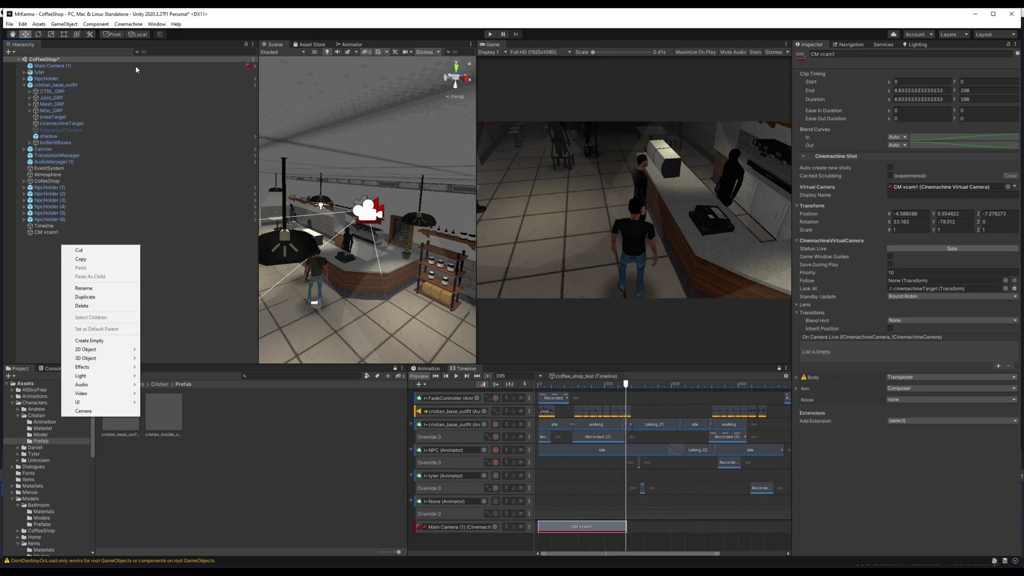
pyautogui.click(128, 24)
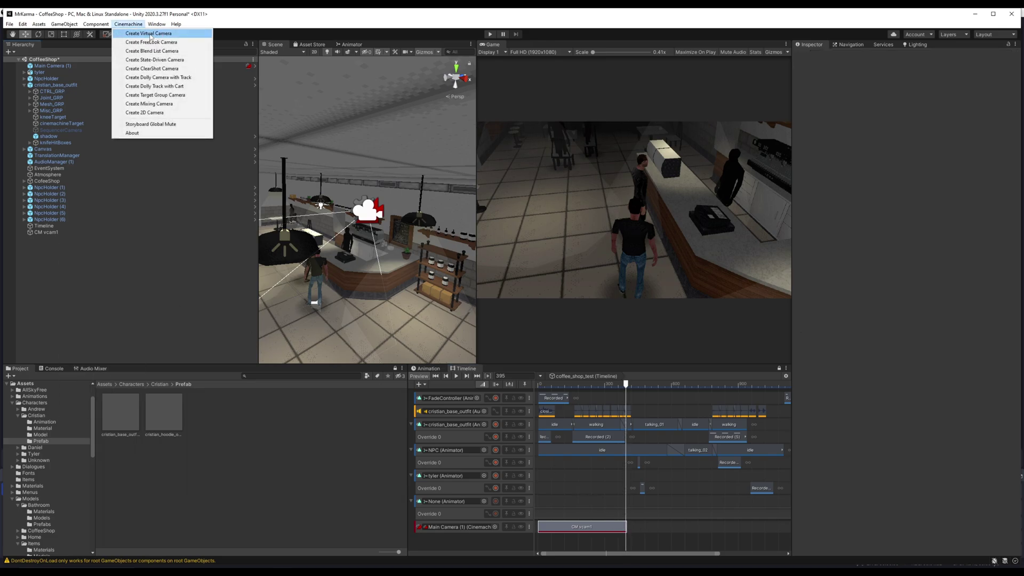
pyautogui.click(150, 35)
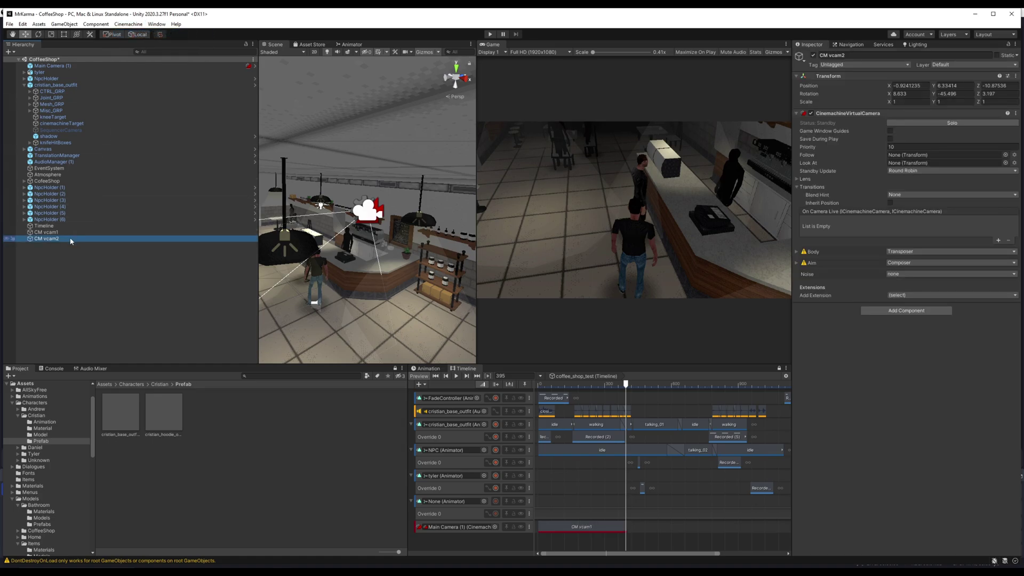
# Frame the two characters at the cash register in an enlarged Scene view and align CM vcam2 to it, at about X -10.88, Y 3.90, Z -8.81.
pyautogui.press('f')
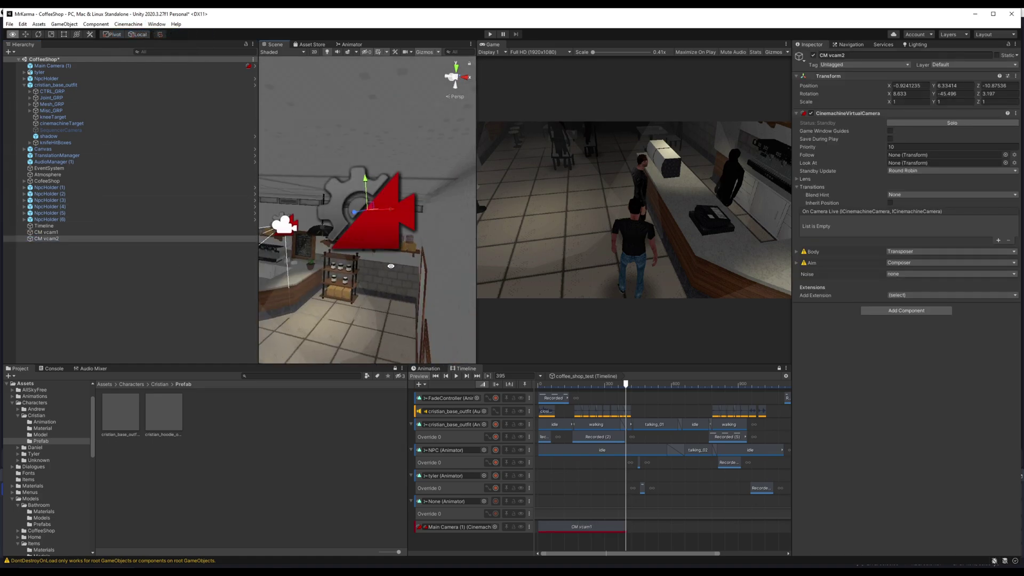
pyautogui.scroll(-2, 304, 286)
pyautogui.moveTo(406, 234); pyautogui.dragTo(372, 271, button='right')
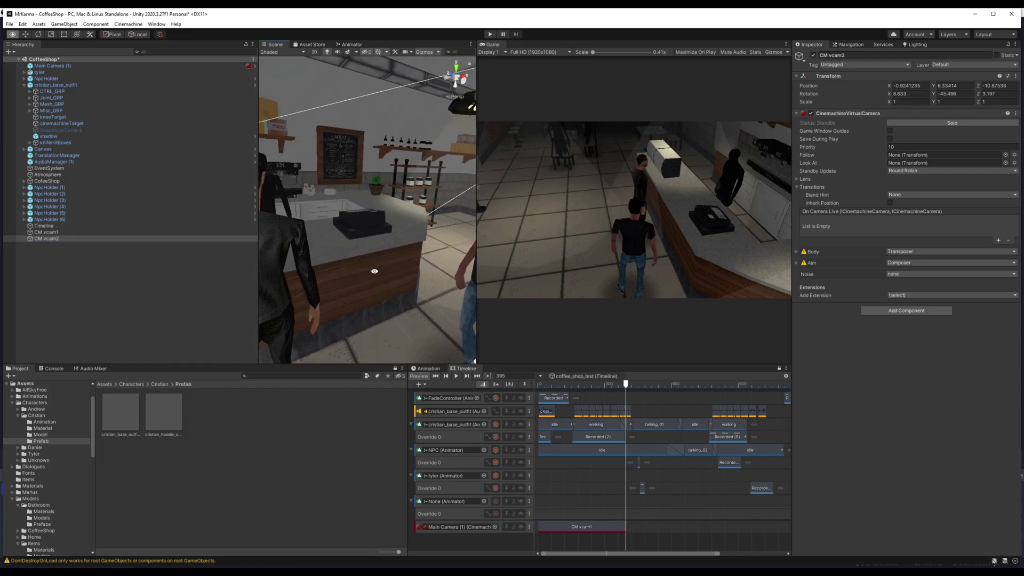
pyautogui.moveTo(479, 248); pyautogui.dragTo(640, 248)
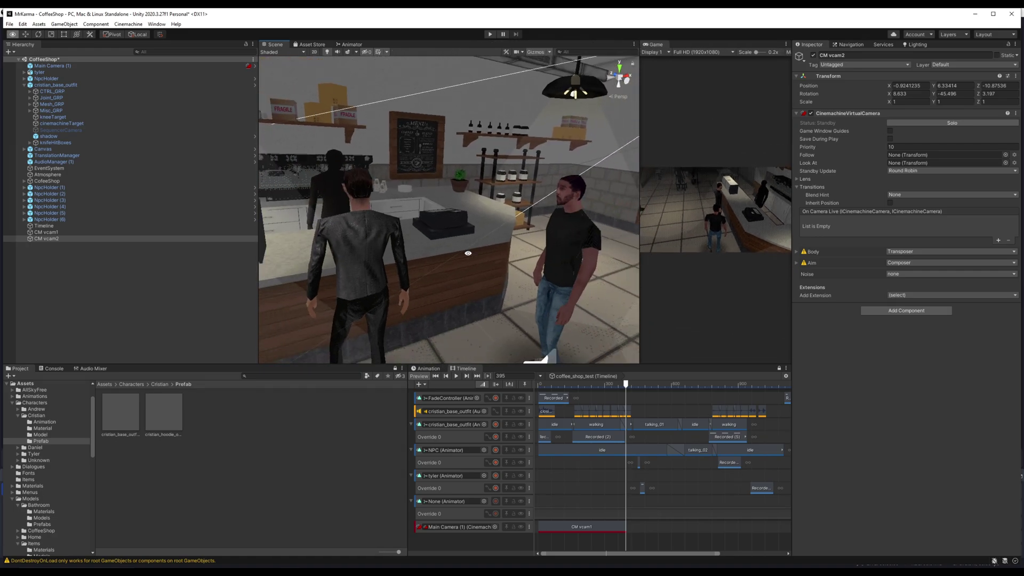
pyautogui.moveTo(468, 253); pyautogui.dragTo(441, 262, button='right')
pyautogui.click(66, 239)
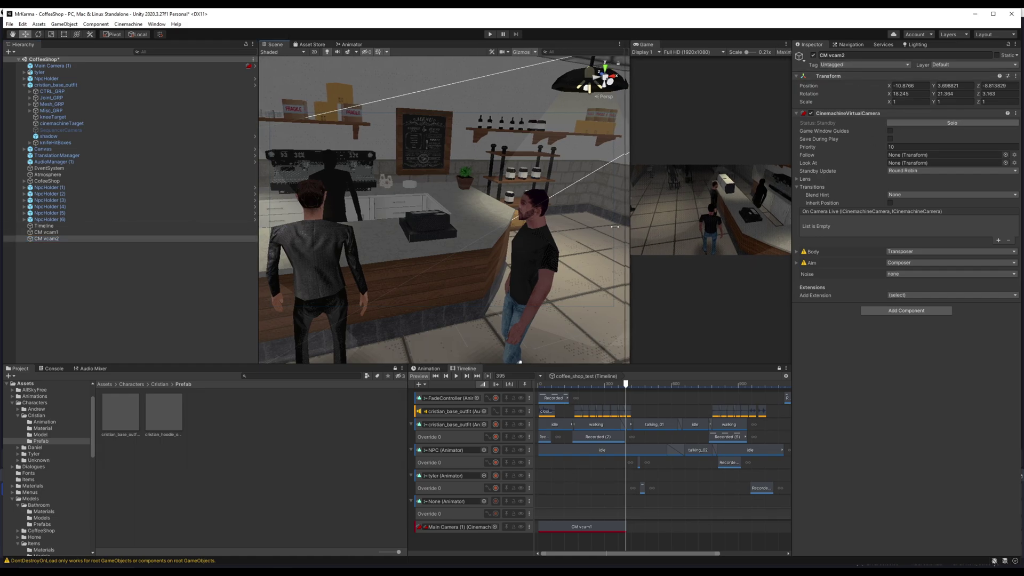
# Preview CM vcam2 solo in a widened Game view and realign it to about X -11.43, Y 3.74, Z -8.60 so both characters are framed.
pyautogui.moveTo(639, 226); pyautogui.dragTo(504, 225)
pyautogui.click(953, 124)
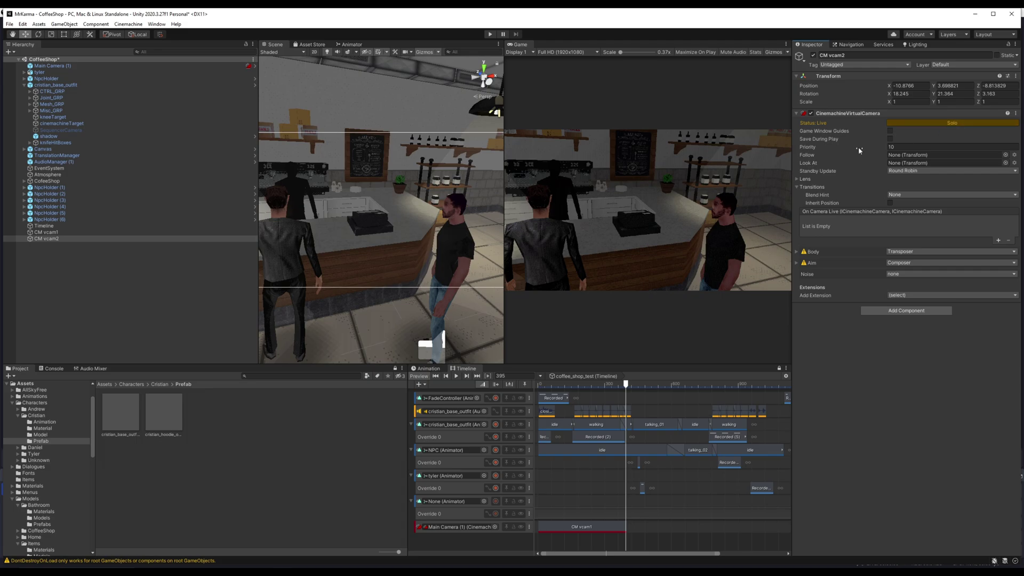
pyautogui.moveTo(405, 181)
pyautogui.mouseDown(button='right')
pyautogui.moveTo(430, 183)
pyautogui.moveTo(414, 184)
pyautogui.mouseUp(button='right')
pyautogui.hotkey('ctrl', 'shift', 'f')
pyautogui.hotkey('ctrl', 'shift', 'f')
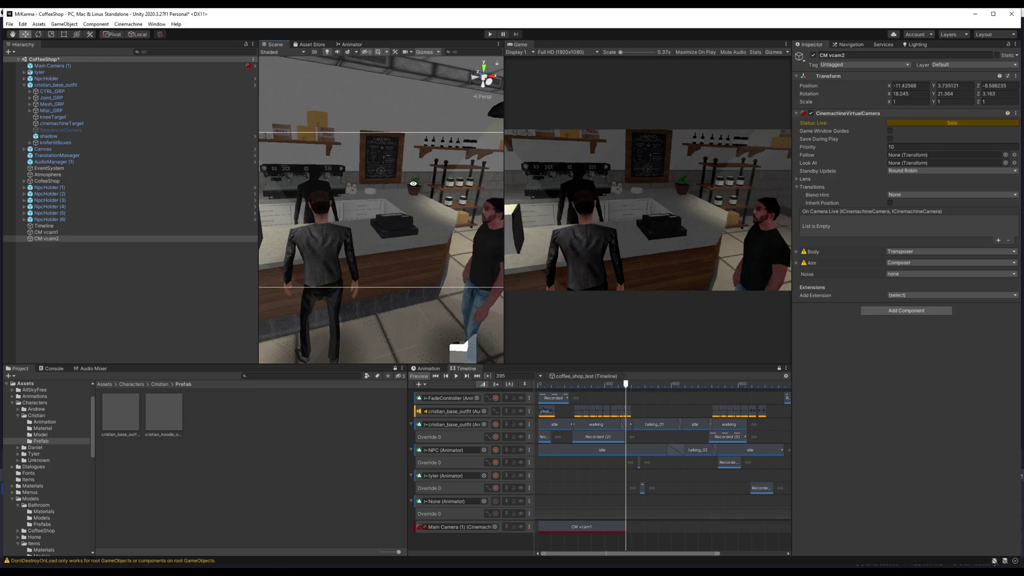
pyautogui.click(920, 124)
# Add CM vcam2 as a shot on the Cinemachine track, starting at frame 398 directly after the CM vcam1 shot.
pyautogui.moveTo(46, 239); pyautogui.dragTo(641, 531)
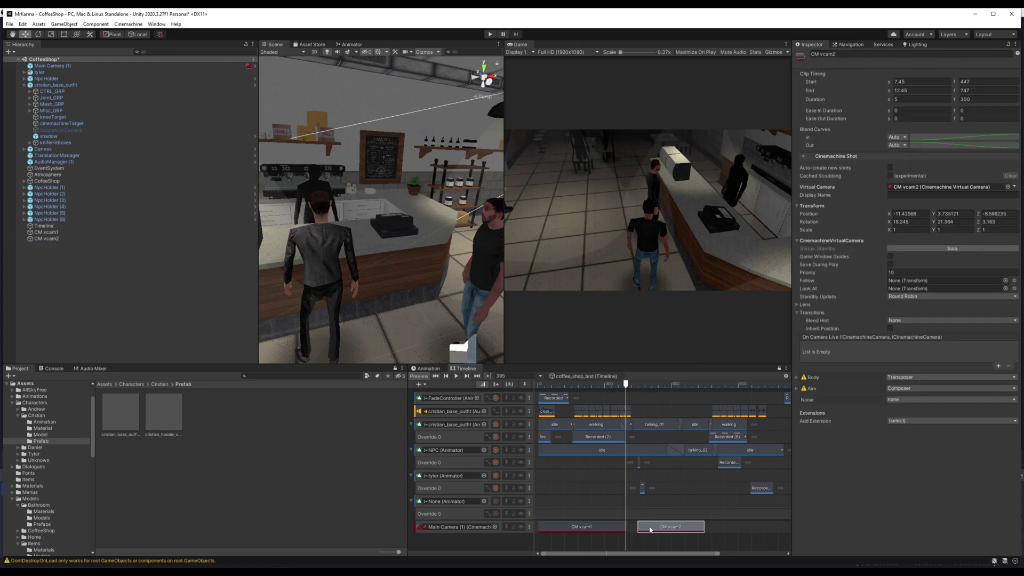
pyautogui.moveTo(625, 385); pyautogui.dragTo(614, 385)
pyautogui.moveTo(642, 526); pyautogui.dragTo(636, 523)
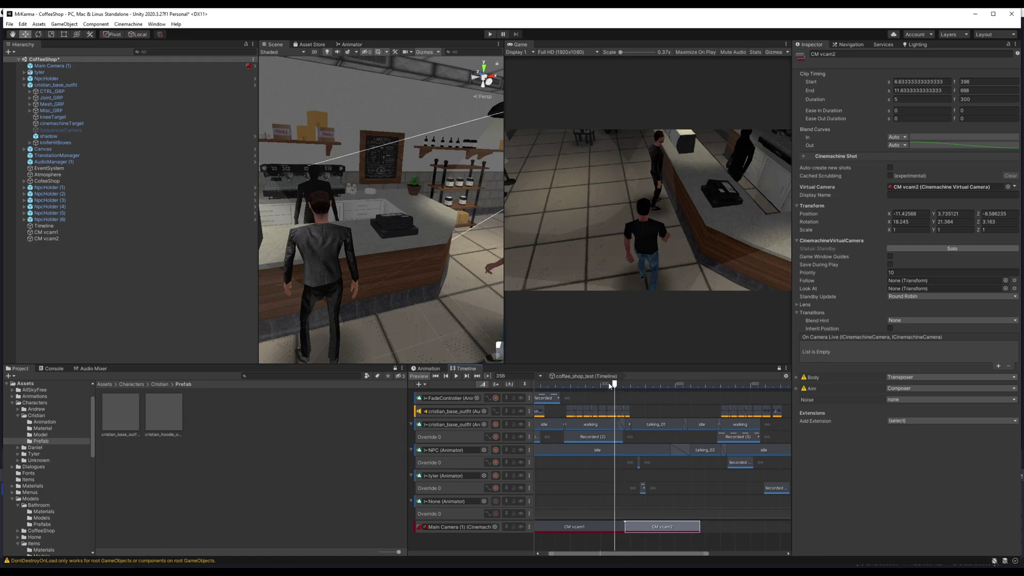
# Overlap the CM vcam2 shot with the CM vcam1 shot from about frame 365 and play back the transition.
pyautogui.moveTo(610, 385); pyautogui.dragTo(601, 385)
pyautogui.click(457, 377)
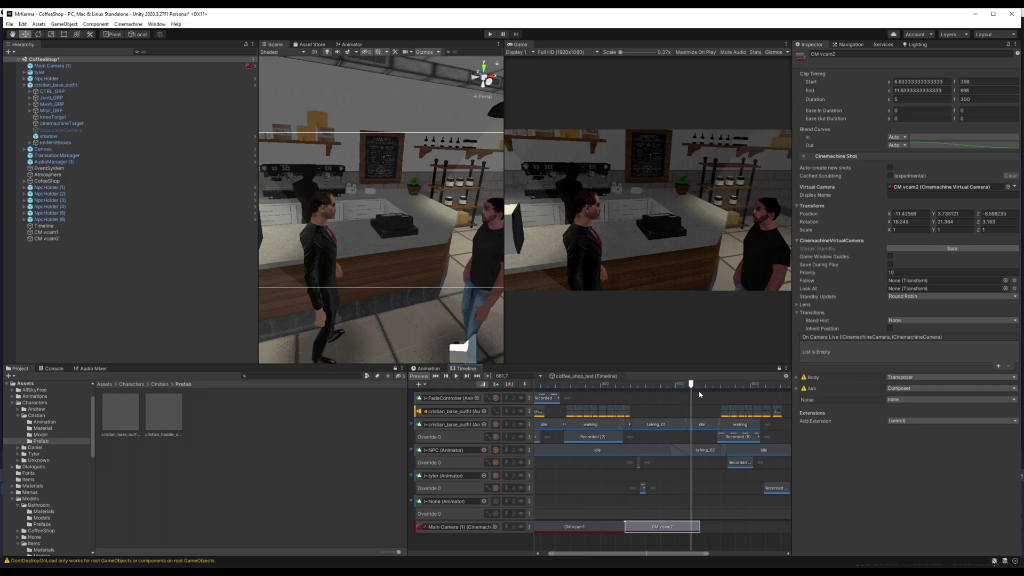
pyautogui.moveTo(649, 529); pyautogui.dragTo(643, 527)
pyautogui.moveTo(646, 526); pyautogui.dragTo(643, 525)
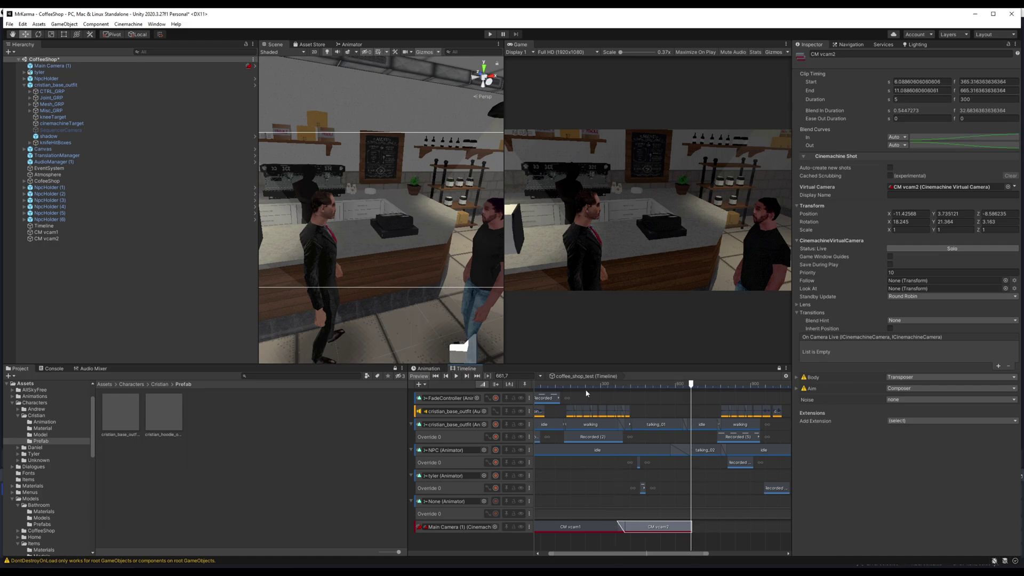
pyautogui.click(591, 385)
pyautogui.click(458, 376)
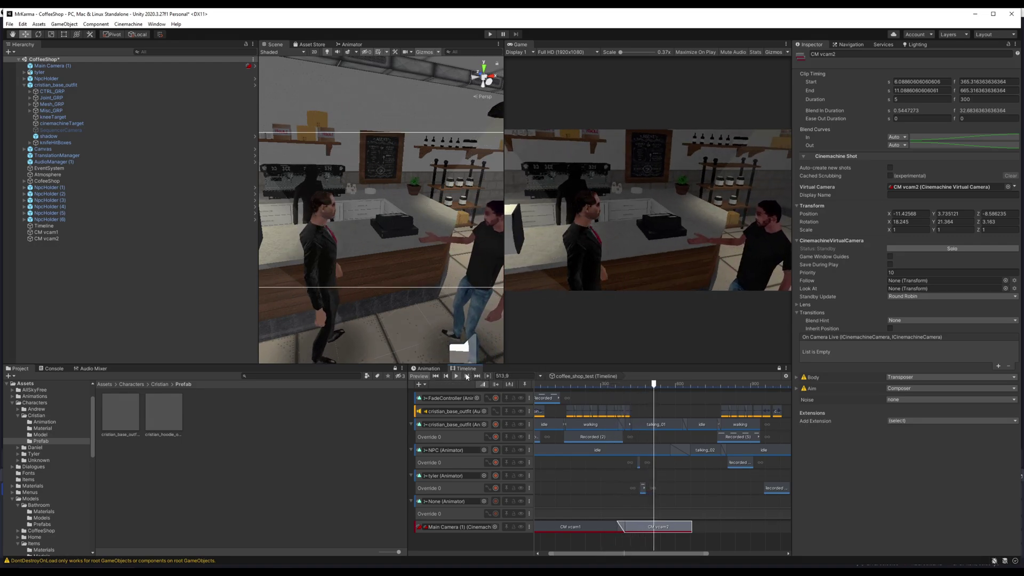
# Shift the CM vcam2 shot to start at frame 323, giving a 75-frame blend with CM vcam1, and play back the sequence.
pyautogui.moveTo(649, 528); pyautogui.dragTo(637, 528)
pyautogui.click(607, 491)
pyautogui.click(588, 385)
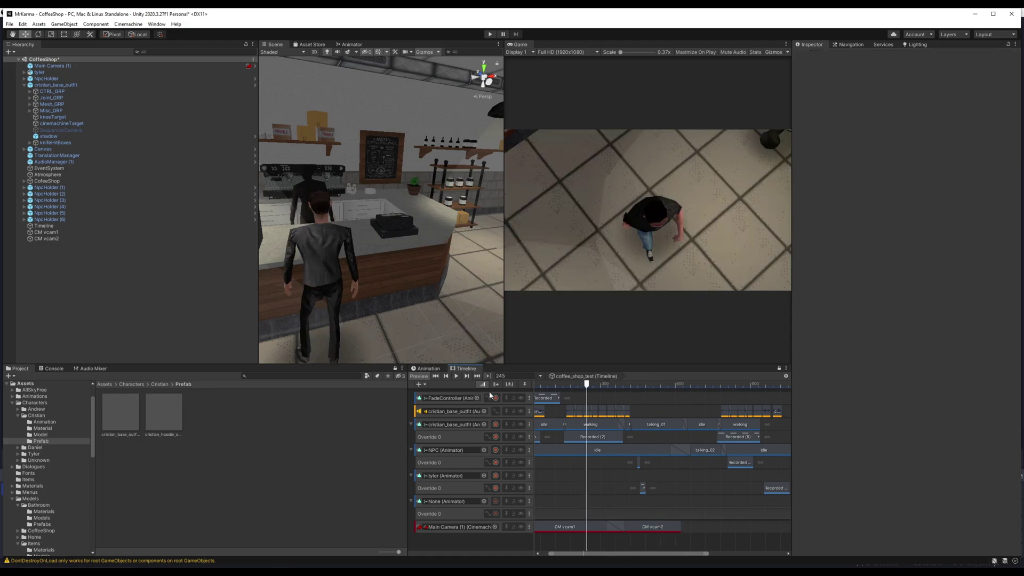
pyautogui.click(456, 376)
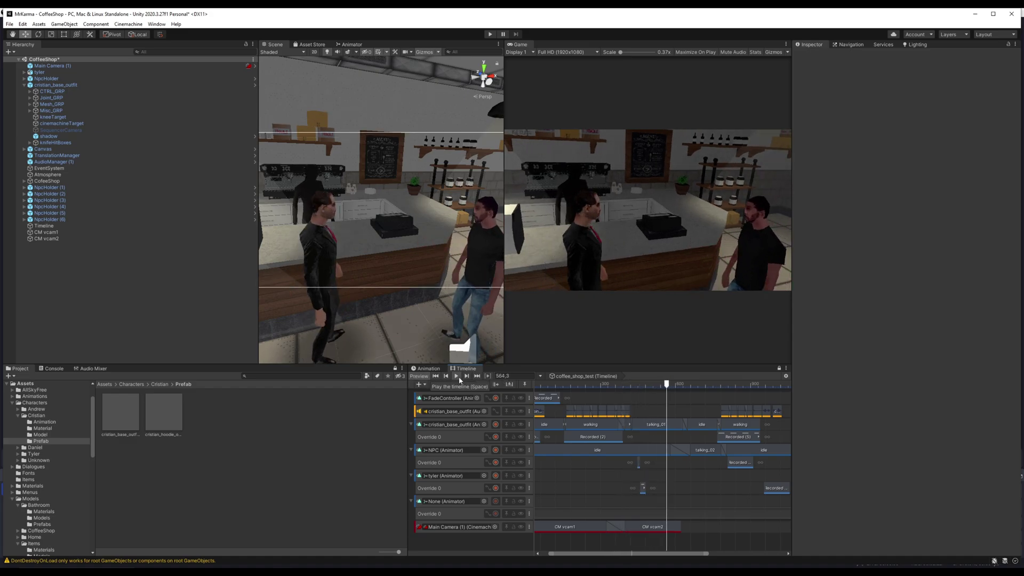
pyautogui.click(457, 377)
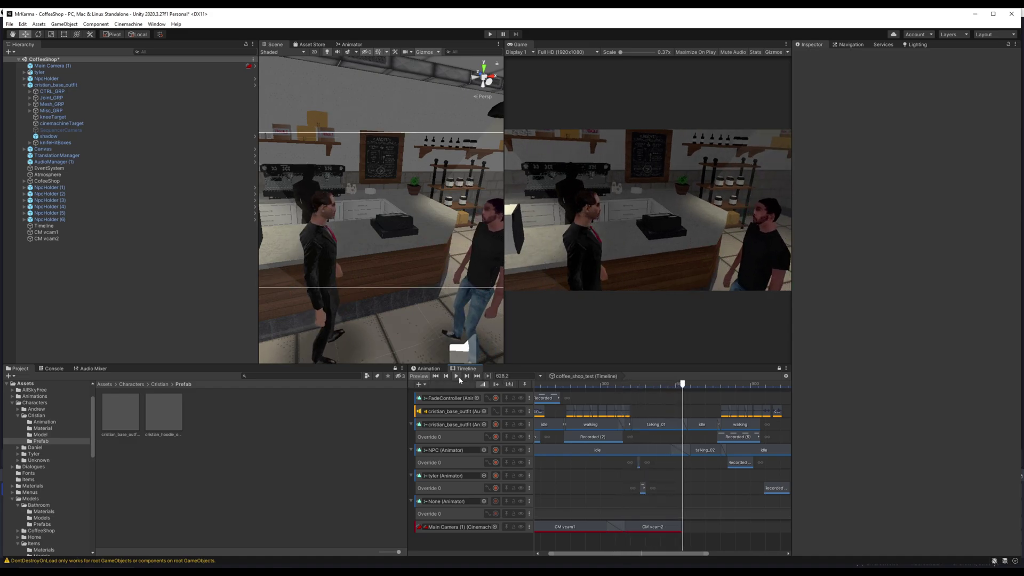
pyautogui.click(457, 377)
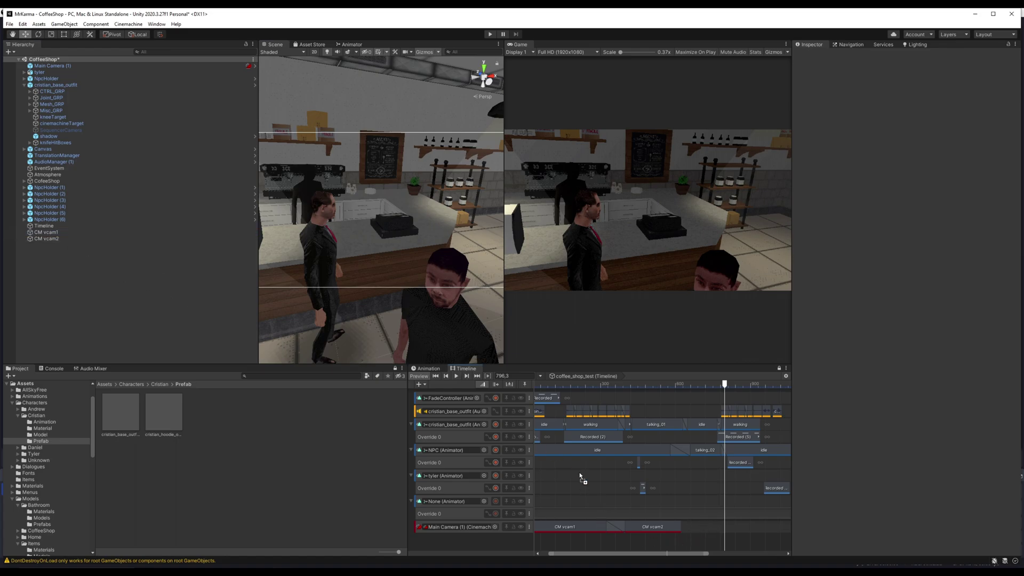
# Add a second CM vcam1 shot starting at frame 767 and extend the CM vcam2 shot to end there.
pyautogui.moveTo(697, 532); pyautogui.dragTo(701, 529)
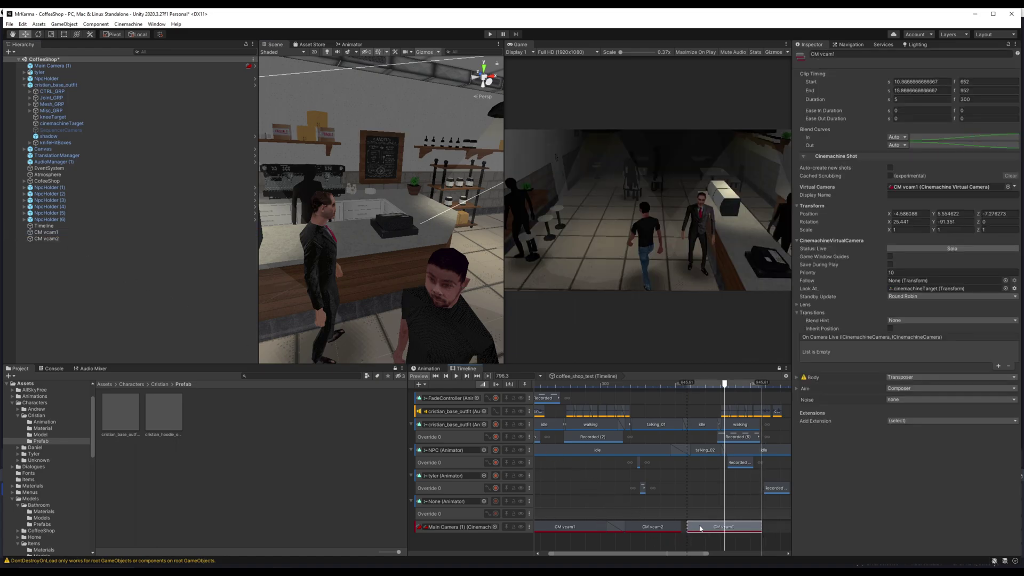
pyautogui.click(661, 385)
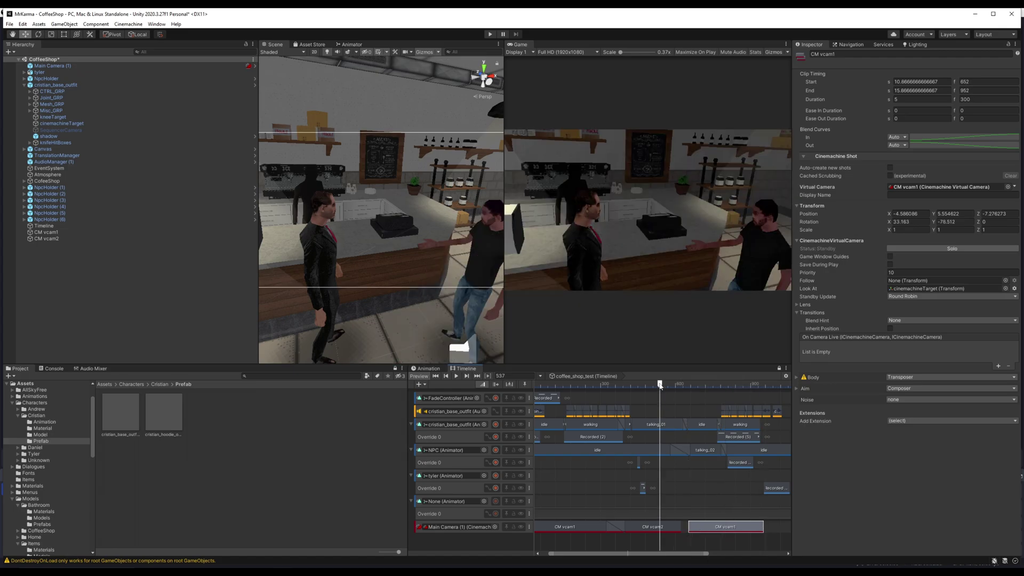
pyautogui.moveTo(663, 385); pyautogui.dragTo(718, 398)
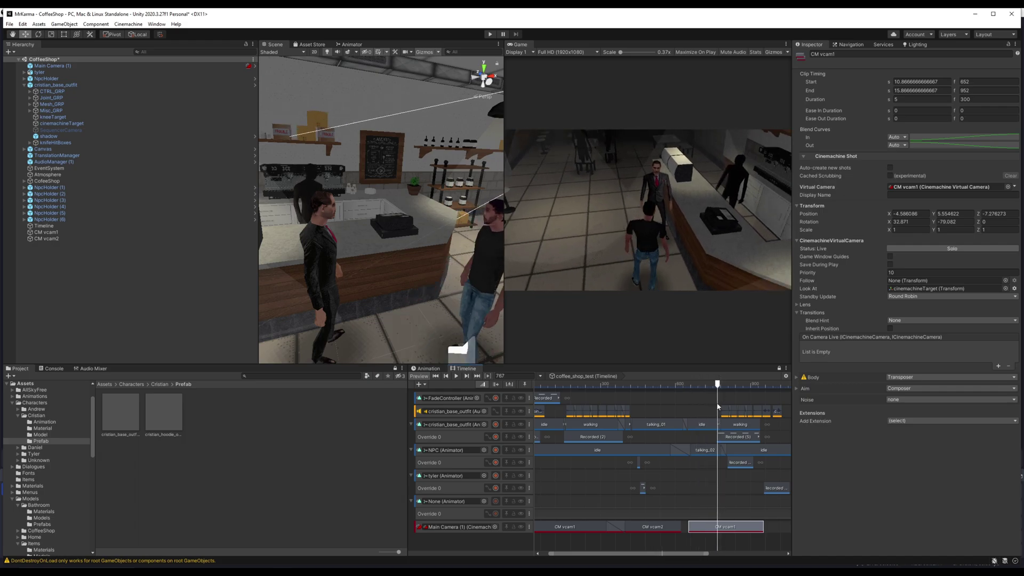
pyautogui.moveTo(733, 528); pyautogui.dragTo(758, 533)
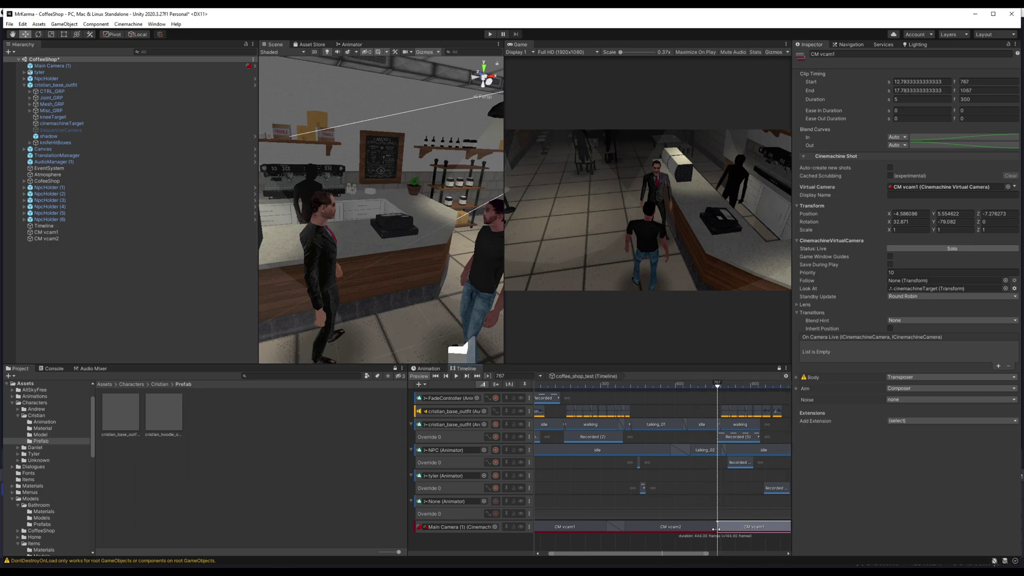
pyautogui.click(700, 527)
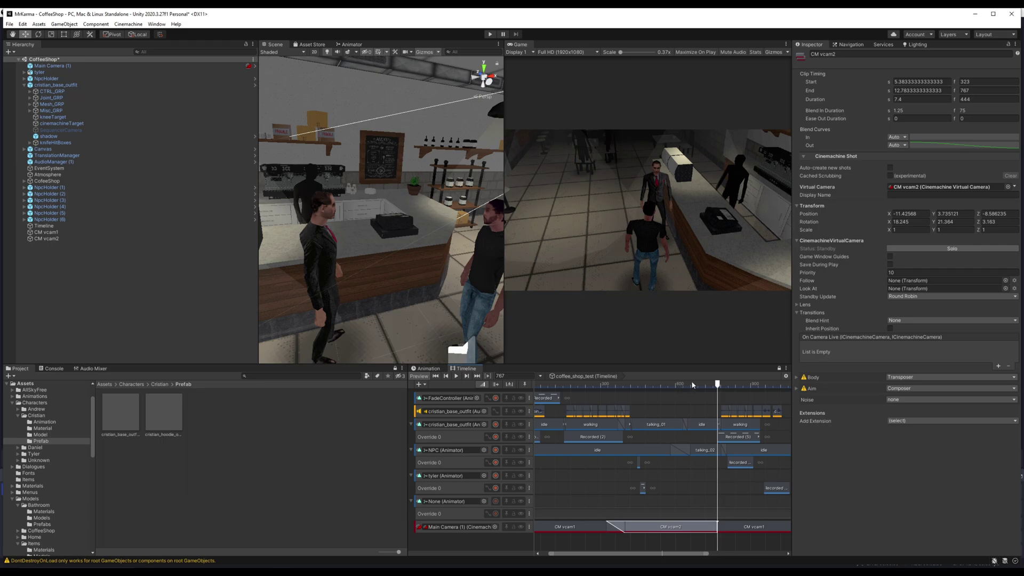
# Preview the second CM vcam1 shot and trim its end to frame 898.
pyautogui.click(692, 385)
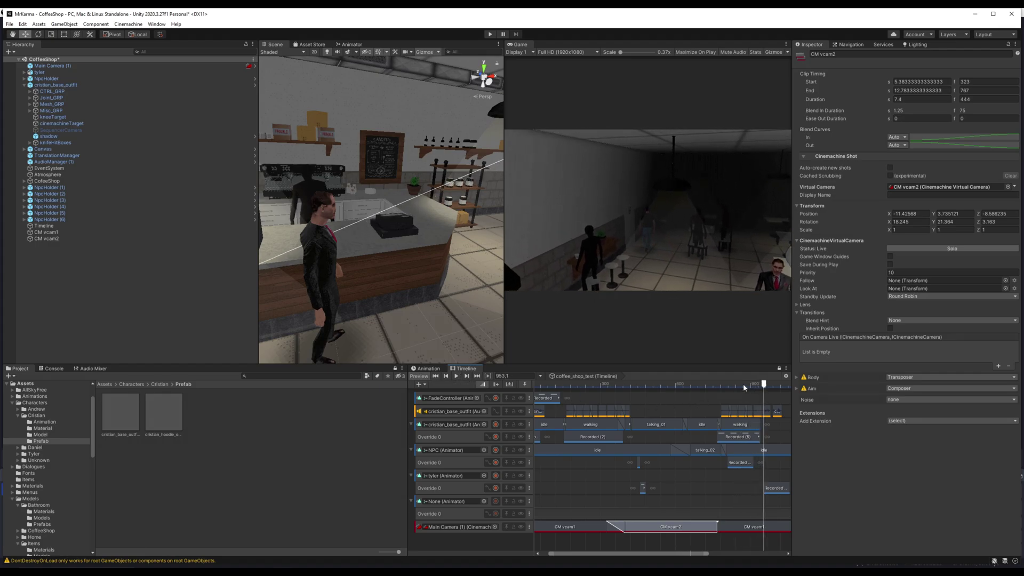
pyautogui.moveTo(762, 385)
pyautogui.mouseDown()
pyautogui.moveTo(775, 387)
pyautogui.moveTo(740, 384)
pyautogui.moveTo(769, 390)
pyautogui.moveTo(746, 395)
pyautogui.mouseUp()
pyautogui.moveTo(667, 555); pyautogui.dragTo(716, 565)
pyautogui.moveTo(707, 526); pyautogui.dragTo(666, 522)
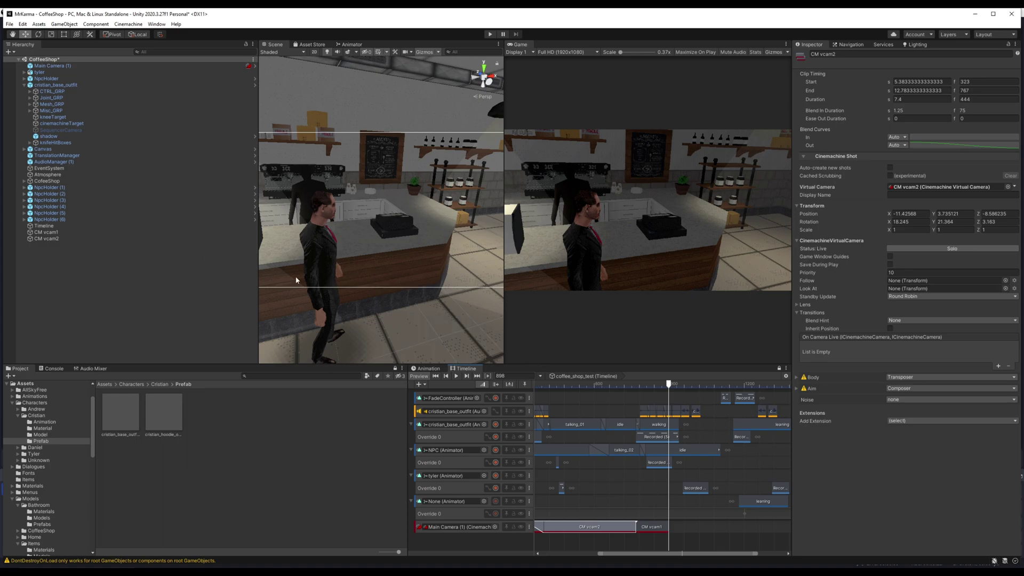
# Create a third virtual camera framing the counter and the character beside it, at about X -16.37, Y 4.02, Z -9.00, and preview it solo.
pyautogui.moveTo(430, 279); pyautogui.dragTo(409, 255, button='right')
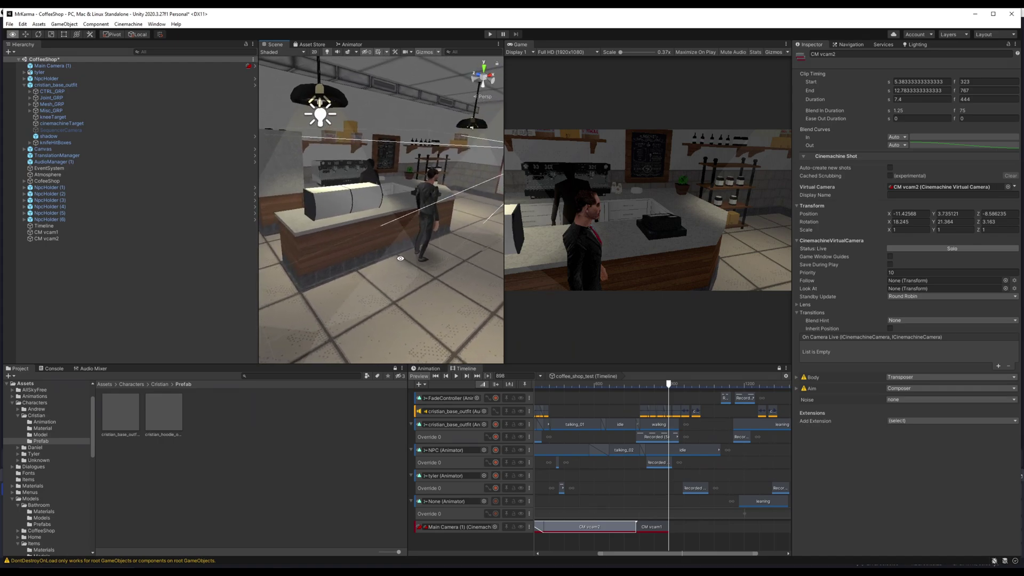
pyautogui.moveTo(409, 255); pyautogui.dragTo(413, 278, button='middle')
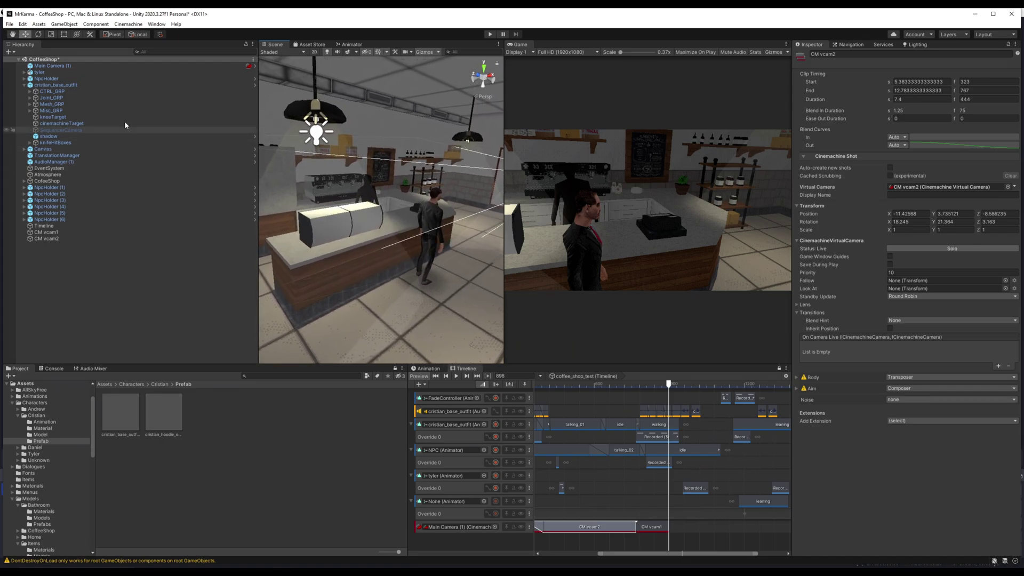
pyautogui.click(127, 24)
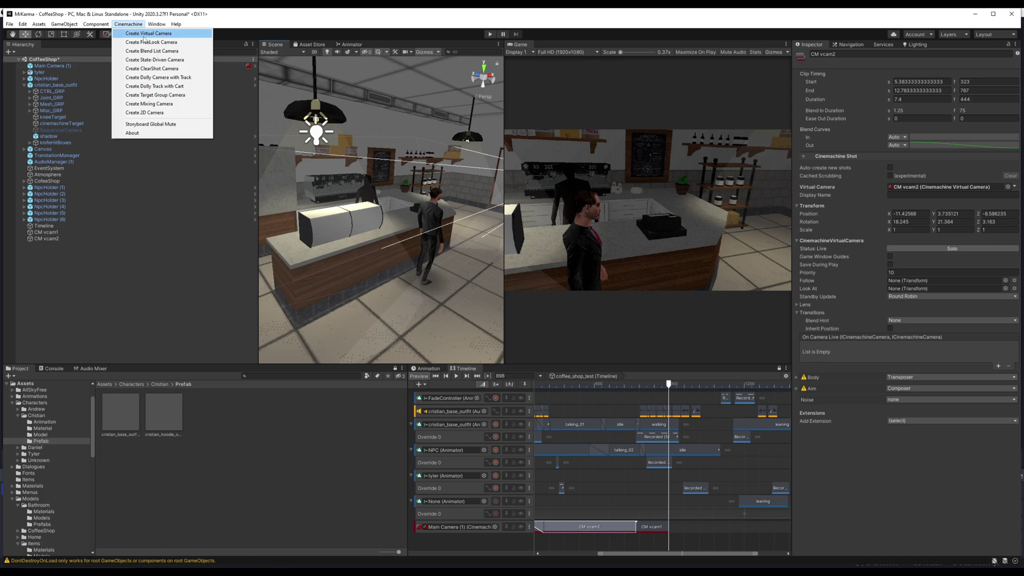
pyautogui.click(162, 33)
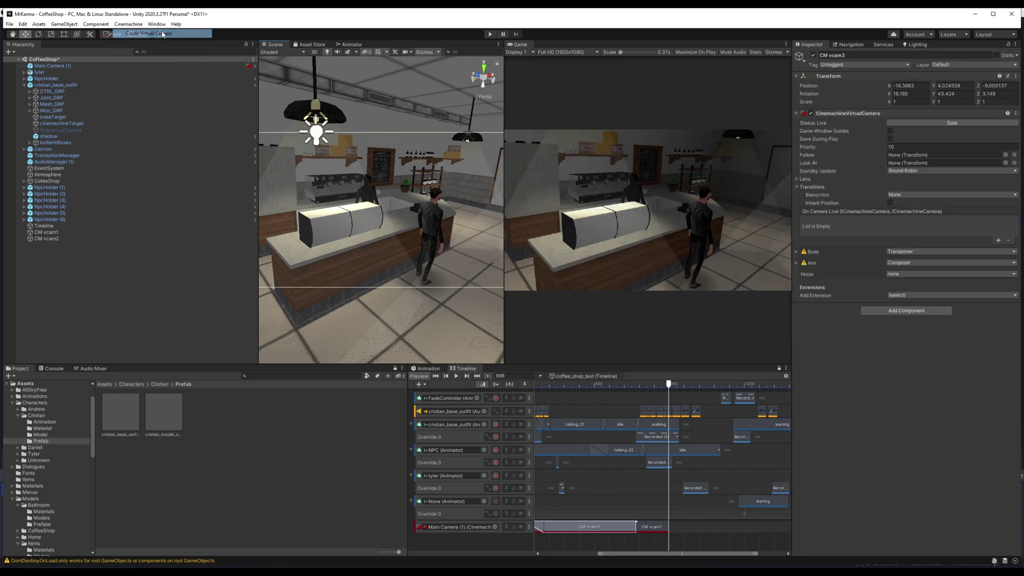
pyautogui.click(69, 245)
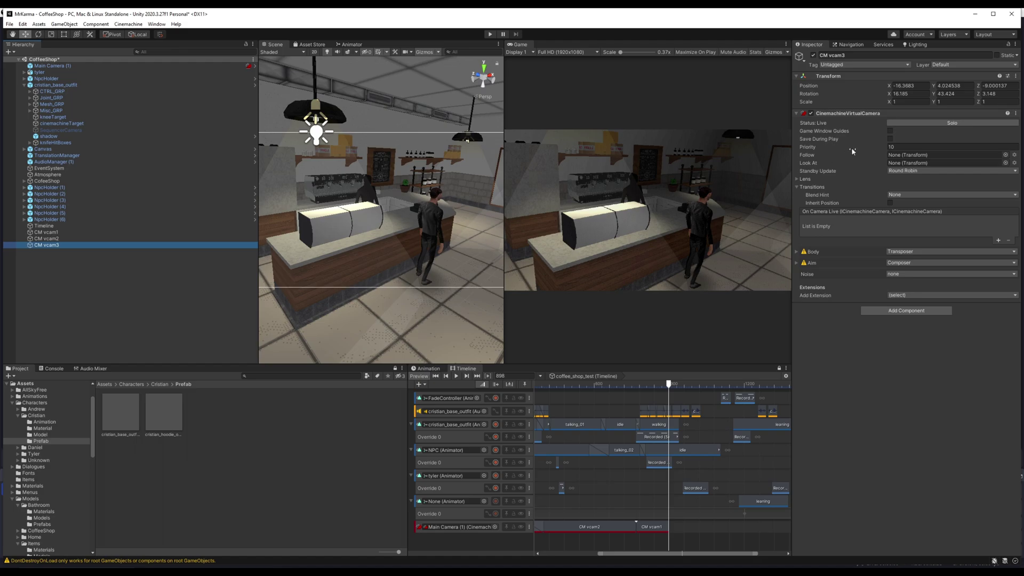
pyautogui.click(934, 124)
# Add CM vcam3 as a shot starting at frame 860, with a 38-frame blend from CM vcam1, and play it back.
pyautogui.moveTo(60, 250); pyautogui.dragTo(688, 525)
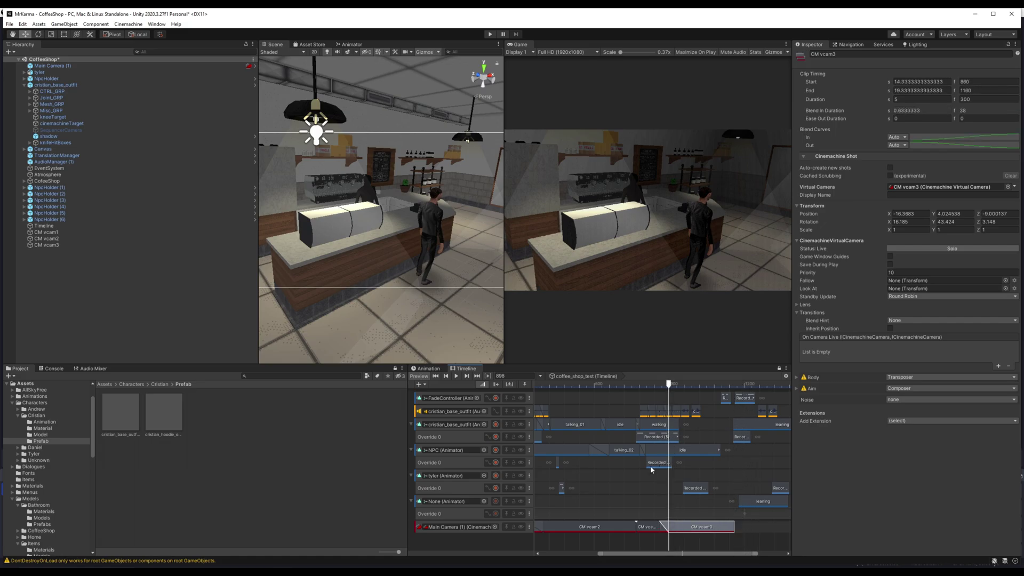
pyautogui.click(611, 385)
pyautogui.click(457, 376)
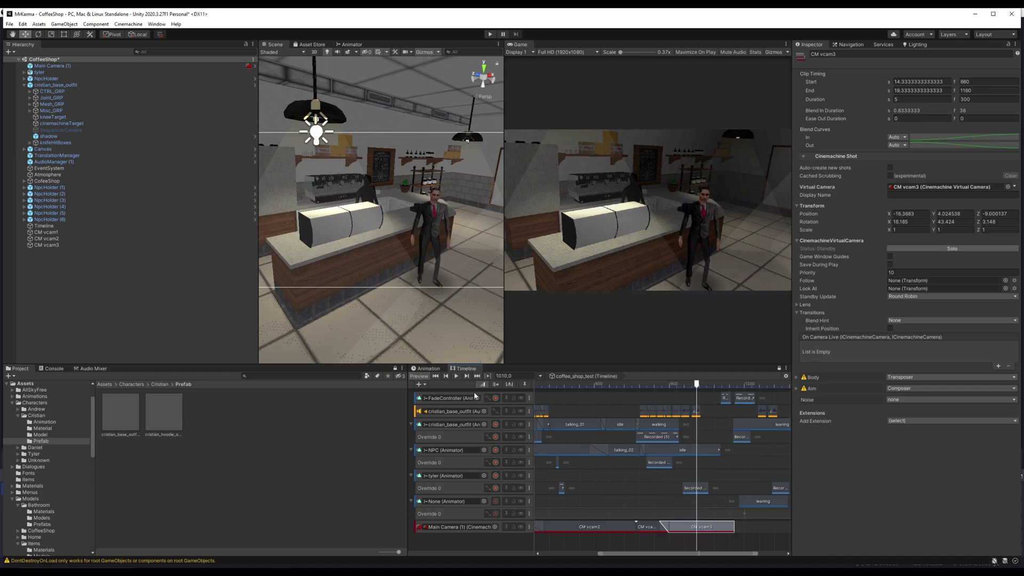
# Shift the CM vcam3 shot to start at frame 845 for a 53-frame blend and play back the sequence.
pyautogui.scroll(2, 667, 531)
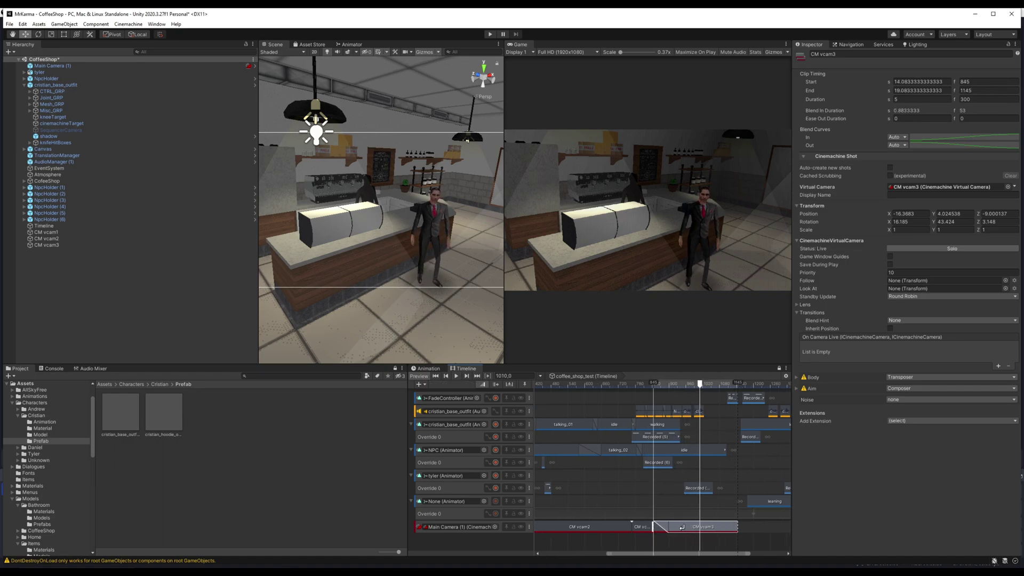
pyautogui.click(613, 527)
pyautogui.click(622, 383)
pyautogui.click(457, 376)
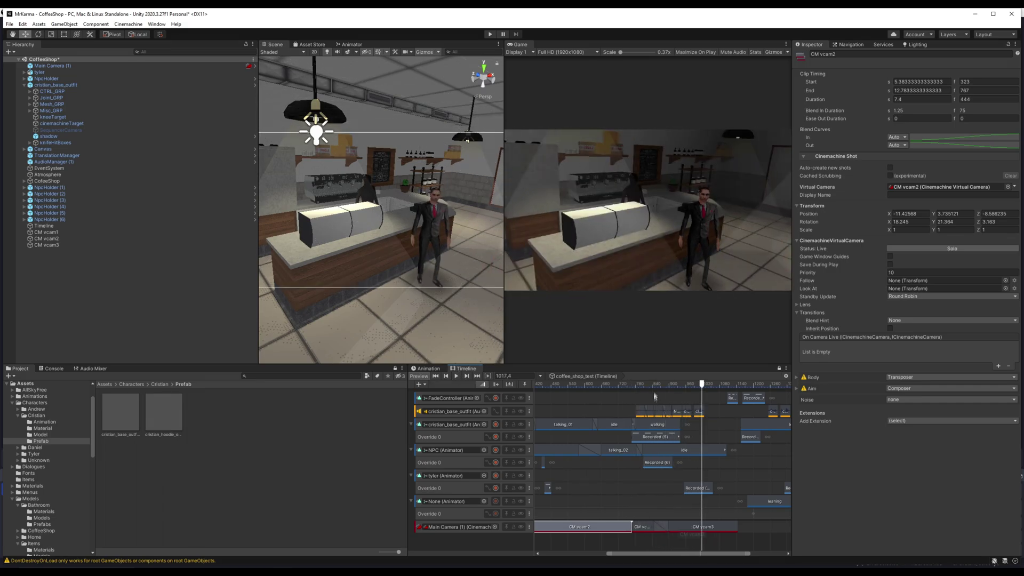
# Move the CM vcam3 shot out of the way and extend the second CM vcam1 shot to end at frame 952.
pyautogui.moveTo(683, 531); pyautogui.dragTo(711, 531)
pyautogui.moveTo(635, 384); pyautogui.dragTo(672, 393)
pyautogui.click(678, 385)
pyautogui.moveTo(676, 525); pyautogui.dragTo(699, 528)
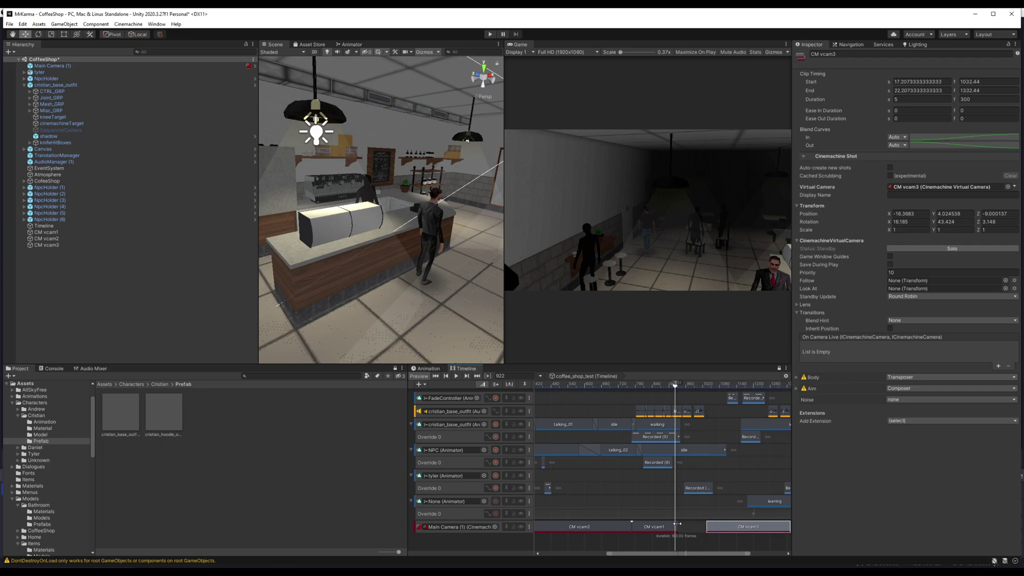
pyautogui.moveTo(675, 386); pyautogui.dragTo(685, 387)
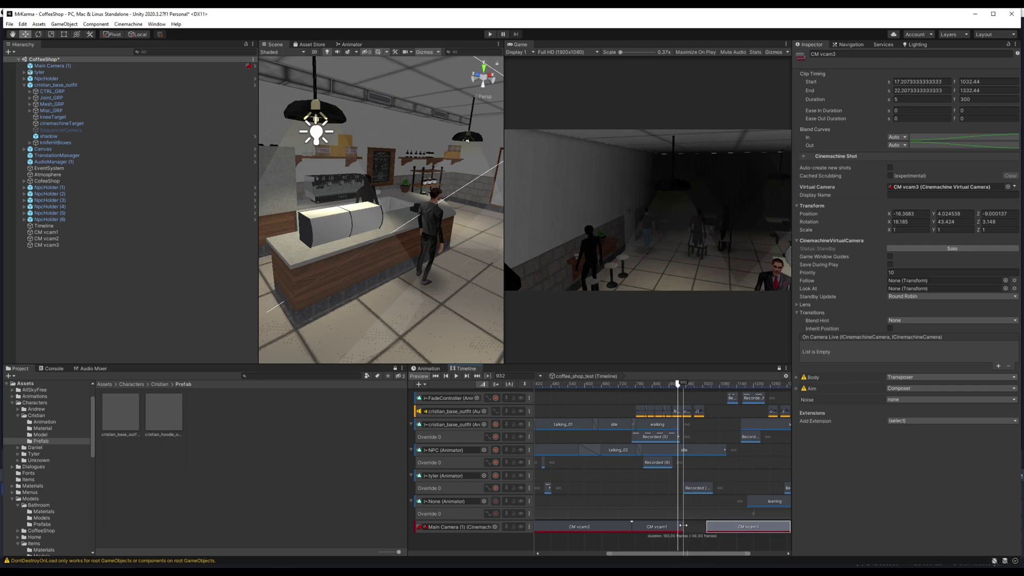
pyautogui.click(683, 384)
# Overlap CM vcam3 with the second CM vcam1 shot for a blend of about 65 frames, preview it, and trim CM vcam3 to frame 1147.
pyautogui.hotkey('ctrl', 'z')
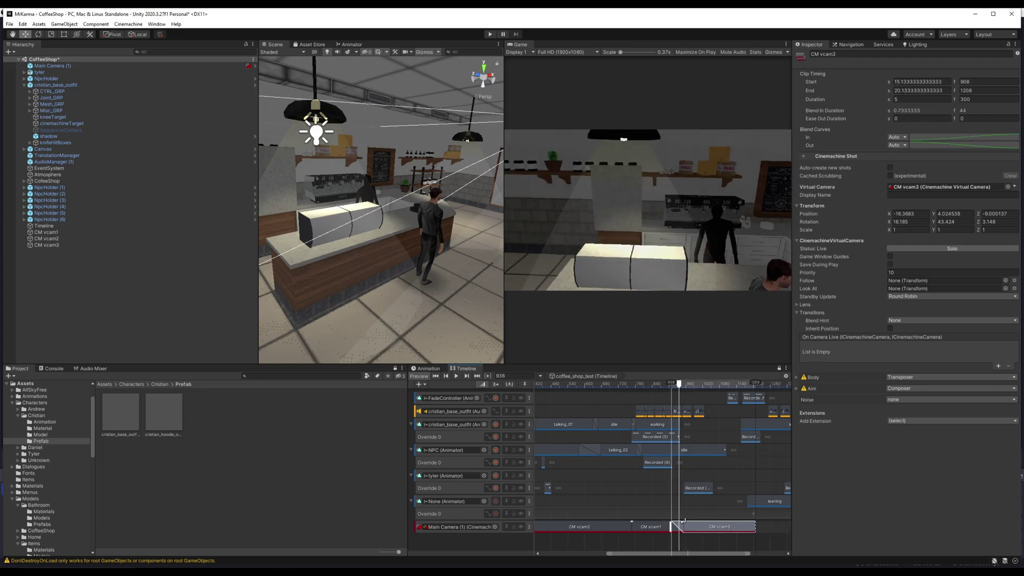
pyautogui.click(651, 527)
pyautogui.moveTo(679, 385); pyautogui.dragTo(651, 384)
pyautogui.click(456, 377)
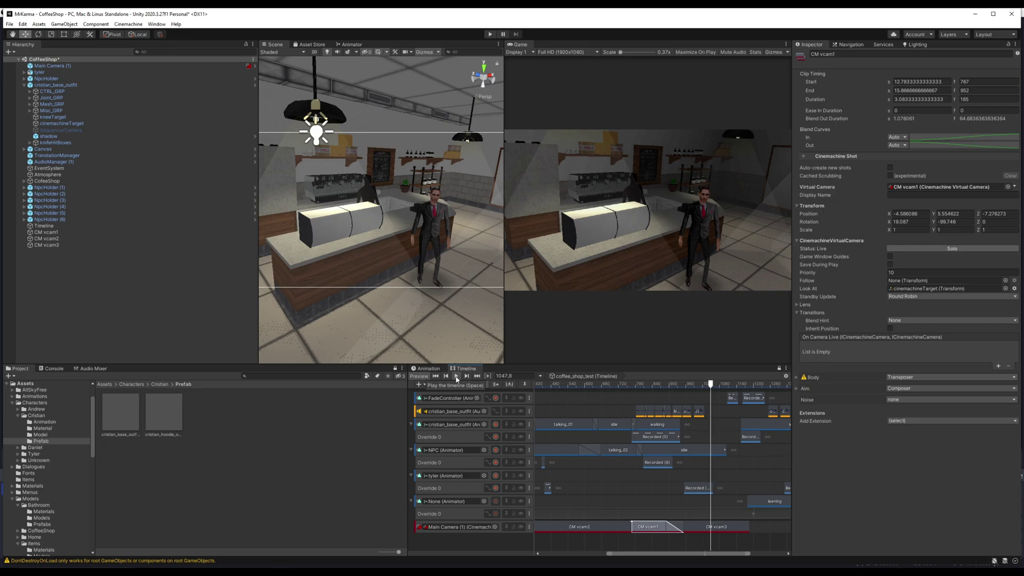
pyautogui.moveTo(722, 389); pyautogui.dragTo(740, 391)
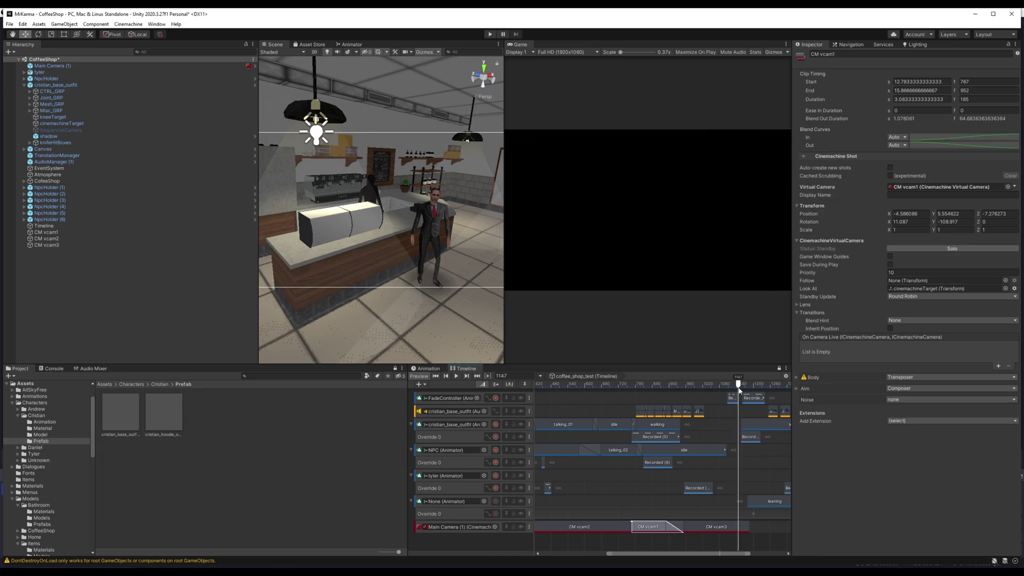
pyautogui.moveTo(749, 524); pyautogui.dragTo(739, 524)
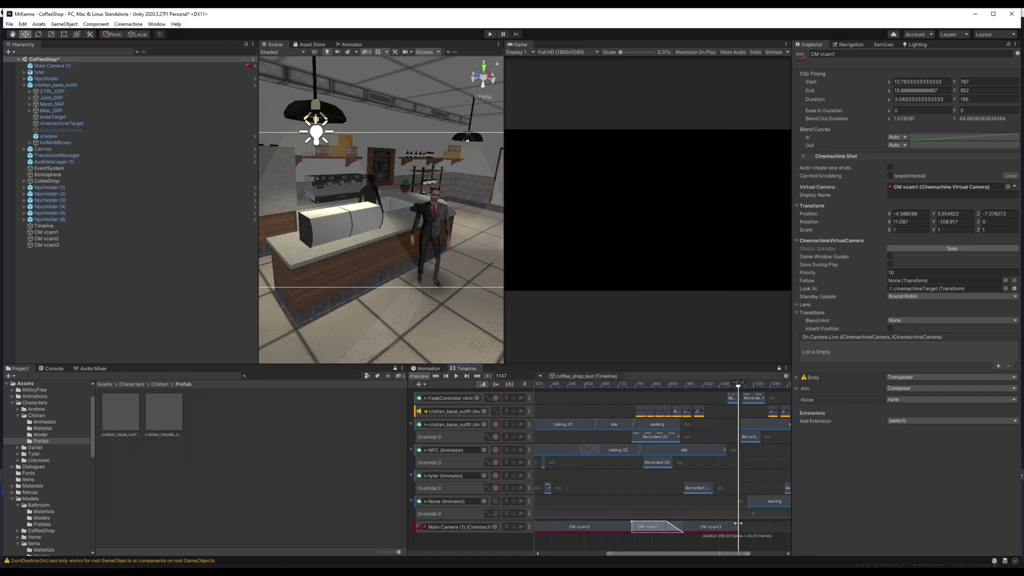
# Create a fourth virtual camera from a view of the bathroom stalls and add it as a shot directly after CM vcam3.
pyautogui.moveTo(430, 285); pyautogui.dragTo(387, 286, button='right')
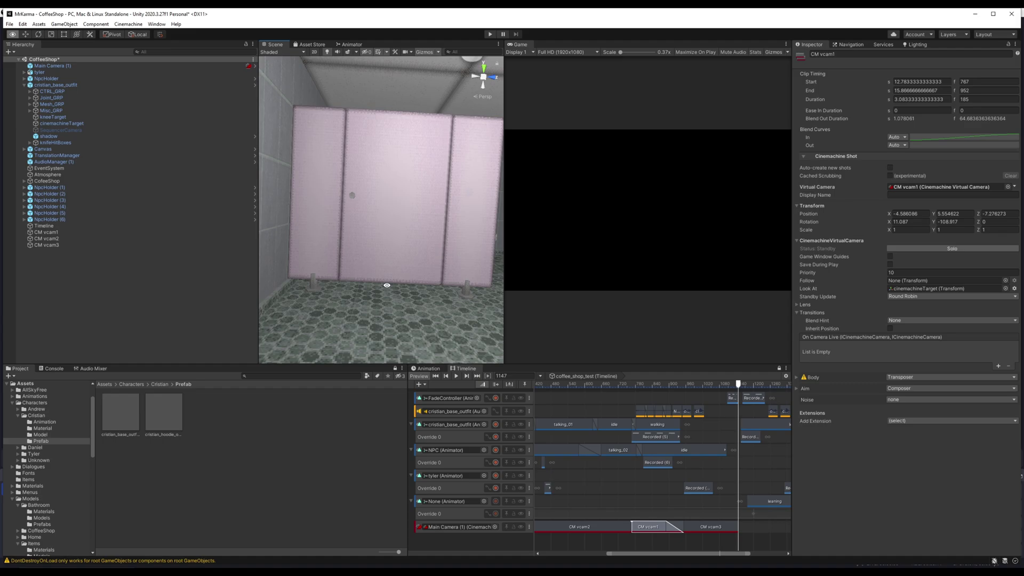
pyautogui.click(128, 25)
pyautogui.click(137, 34)
pyautogui.moveTo(53, 251); pyautogui.dragTo(738, 526)
# Realign CM vcam4 to about X -15.21, Y 1.81, Z -22.33 to frame the character leaning on the stalls, and play back the shot.
pyautogui.moveTo(685, 384); pyautogui.dragTo(697, 385)
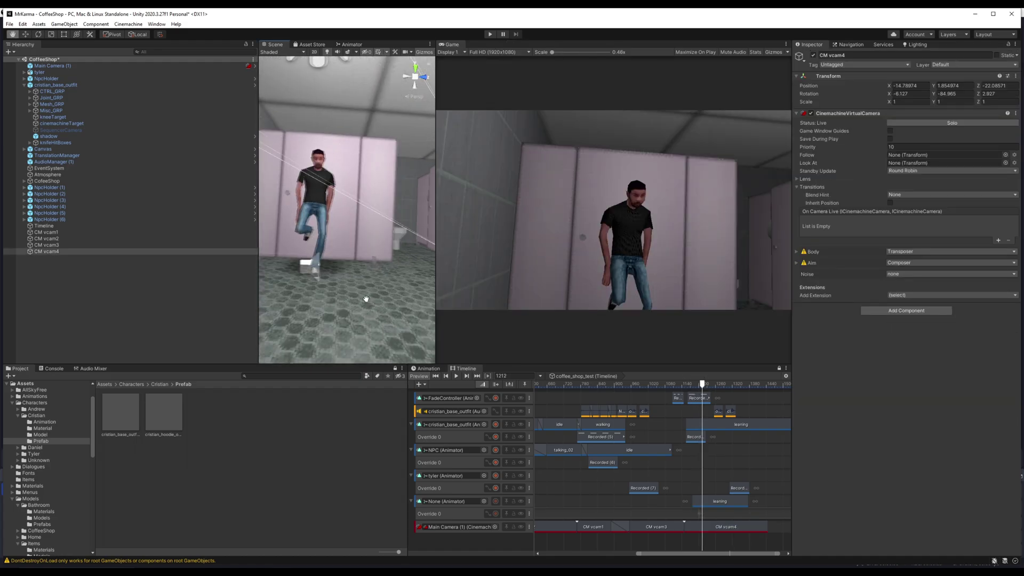
pyautogui.moveTo(367, 315); pyautogui.dragTo(361, 292, button='right')
pyautogui.hotkey('ctrl', 'shift', 'f')
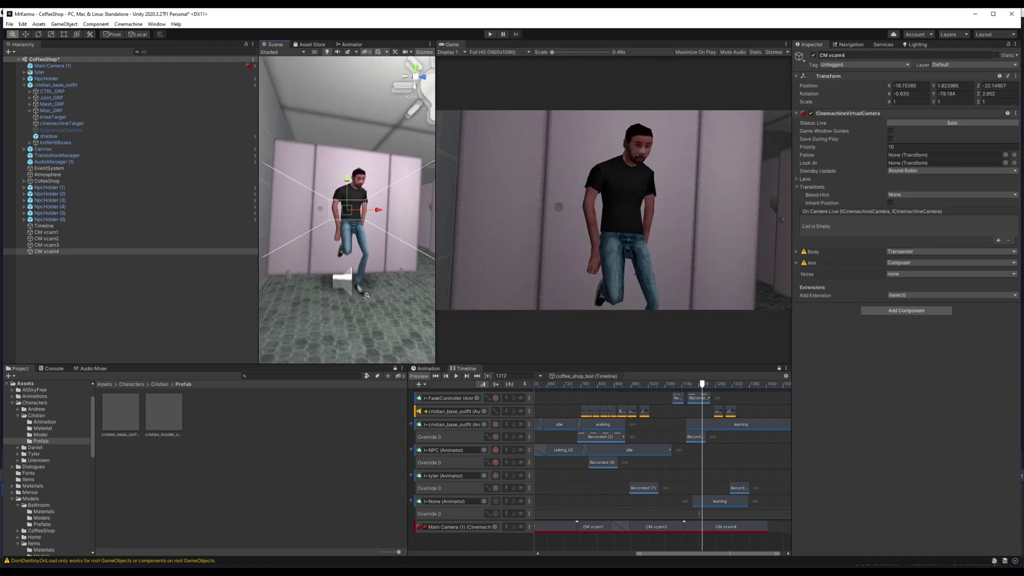
pyautogui.hotkey('ctrl', 'shift', 'f')
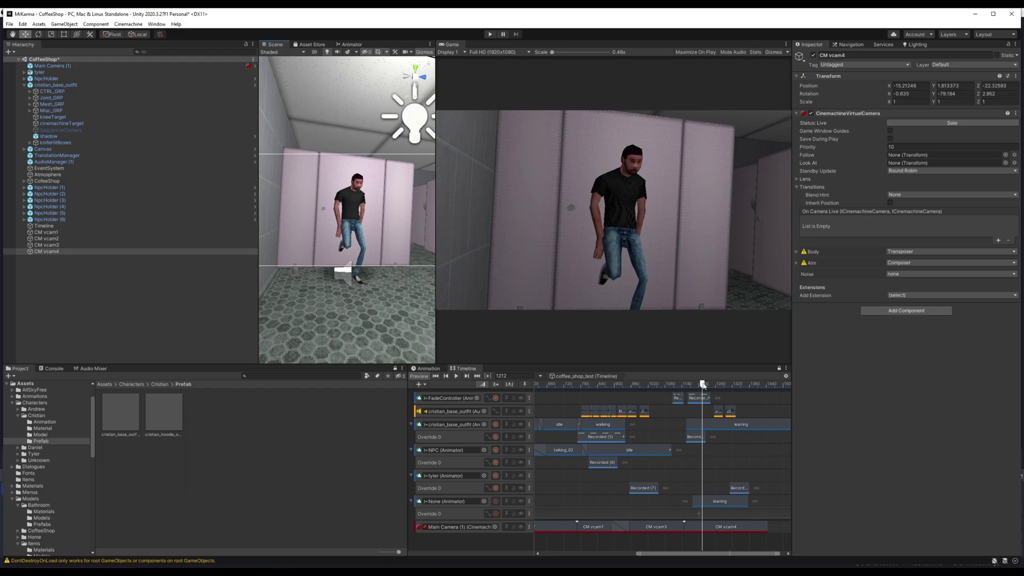
pyautogui.moveTo(703, 385)
pyautogui.mouseDown()
pyautogui.moveTo(681, 385)
pyautogui.moveTo(720, 386)
pyautogui.moveTo(711, 387)
pyautogui.mouseUp()
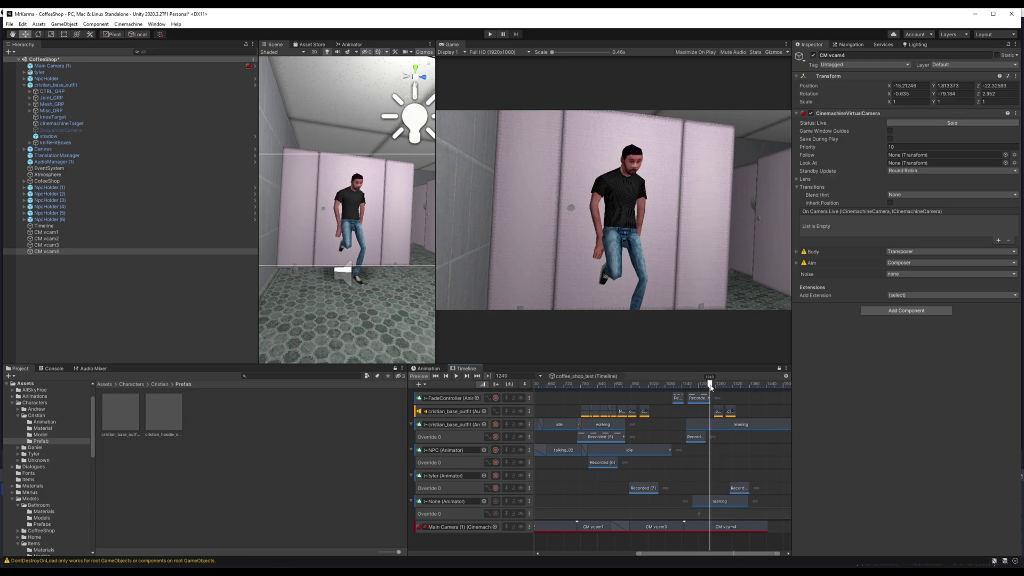
pyautogui.click(458, 377)
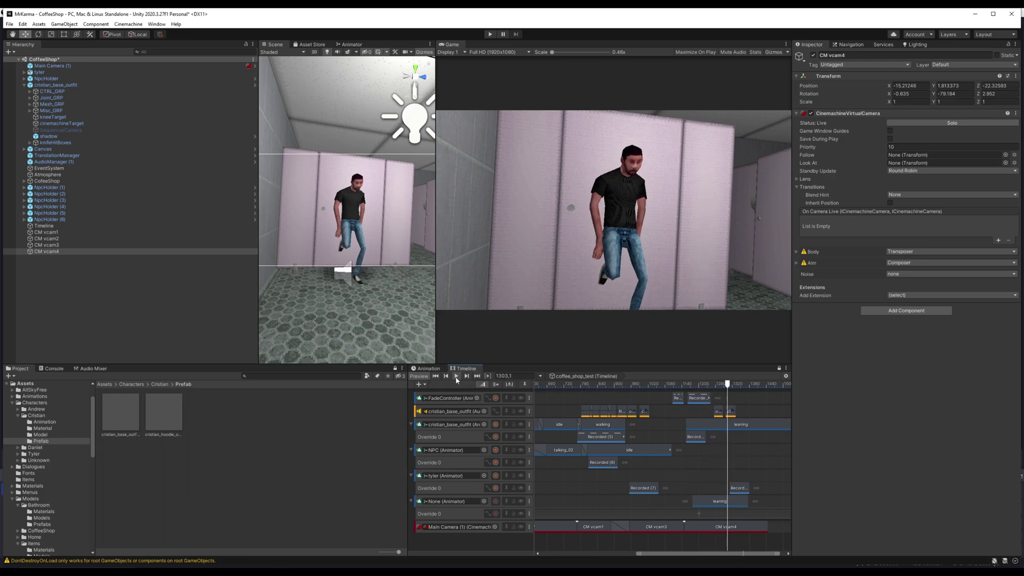
# Trim the CM vcam4 shot to about frame 1331 and create a fifth virtual camera at about X -15.62, Y 2.80, Z -18.43, facing the suited man.
pyautogui.moveTo(762, 528); pyautogui.dragTo(738, 531)
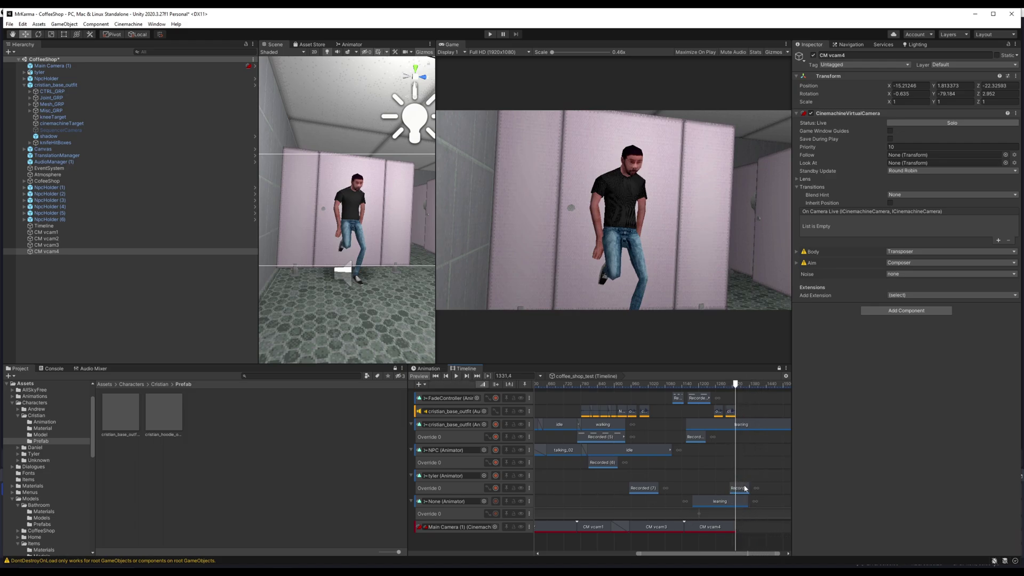
pyautogui.rightClick(63, 269)
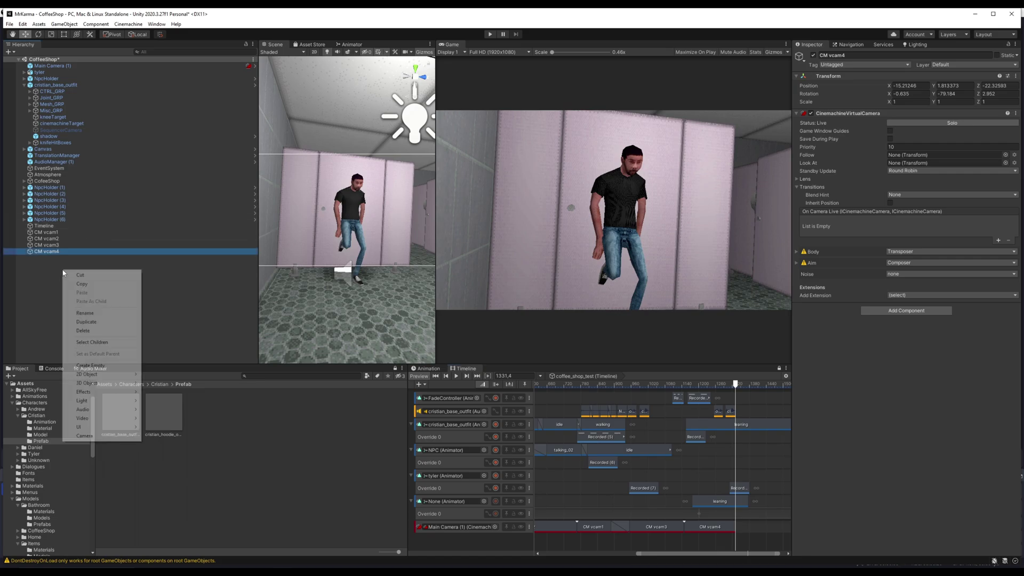
pyautogui.click(128, 24)
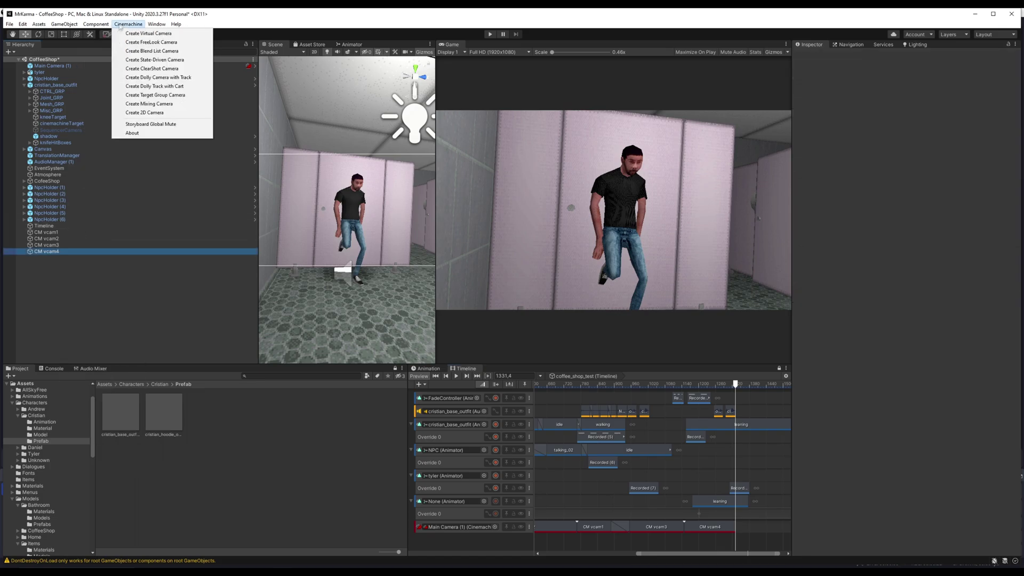
pyautogui.click(140, 34)
pyautogui.click(54, 288)
pyautogui.moveTo(302, 304); pyautogui.dragTo(368, 281, button='right')
pyautogui.moveTo(349, 282); pyautogui.dragTo(361, 281, button='middle')
pyautogui.click(46, 258)
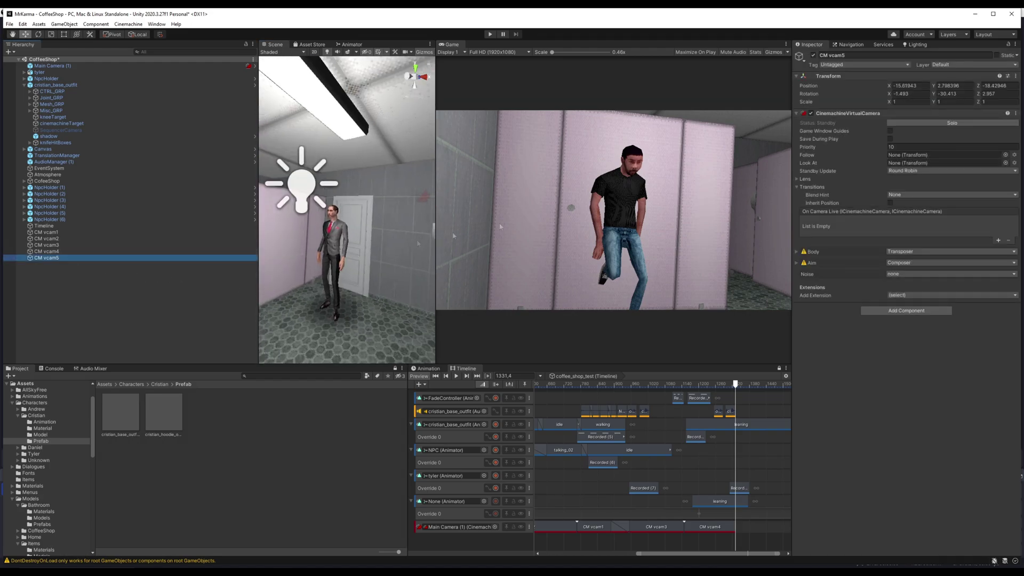
pyautogui.hotkey('ctrl', 'shift', 'f')
# Add CM vcam5 as a shot from about frame 1288, blending with CM vcam4 over about 45 frames, and test the cutscene in Play mode.
pyautogui.moveTo(47, 258); pyautogui.dragTo(700, 526)
pyautogui.moveTo(688, 384)
pyautogui.mouseDown()
pyautogui.moveTo(666, 388)
pyautogui.moveTo(680, 390)
pyautogui.mouseUp()
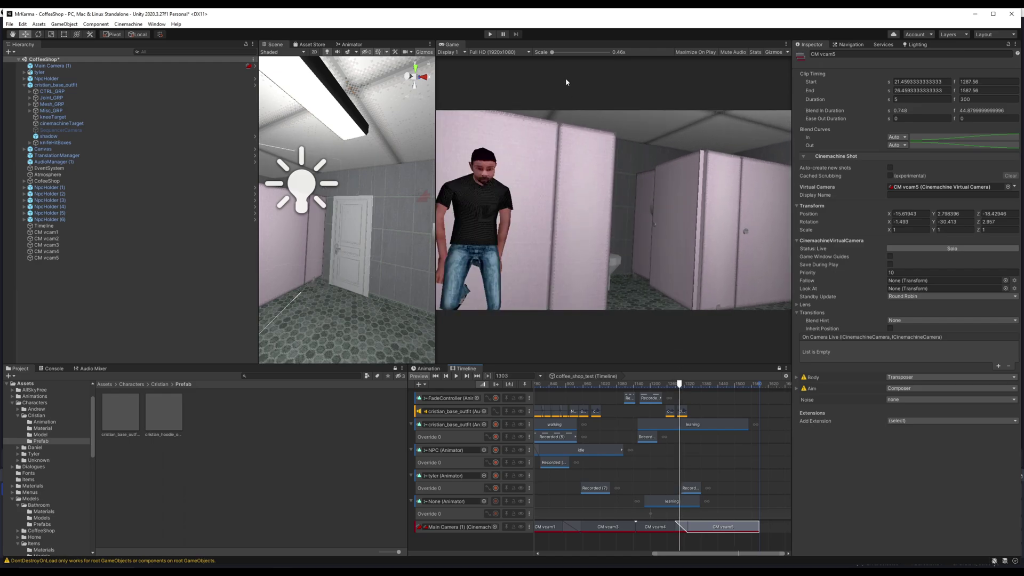
pyautogui.moveTo(436, 79); pyautogui.dragTo(342, 78)
pyautogui.click(490, 34)
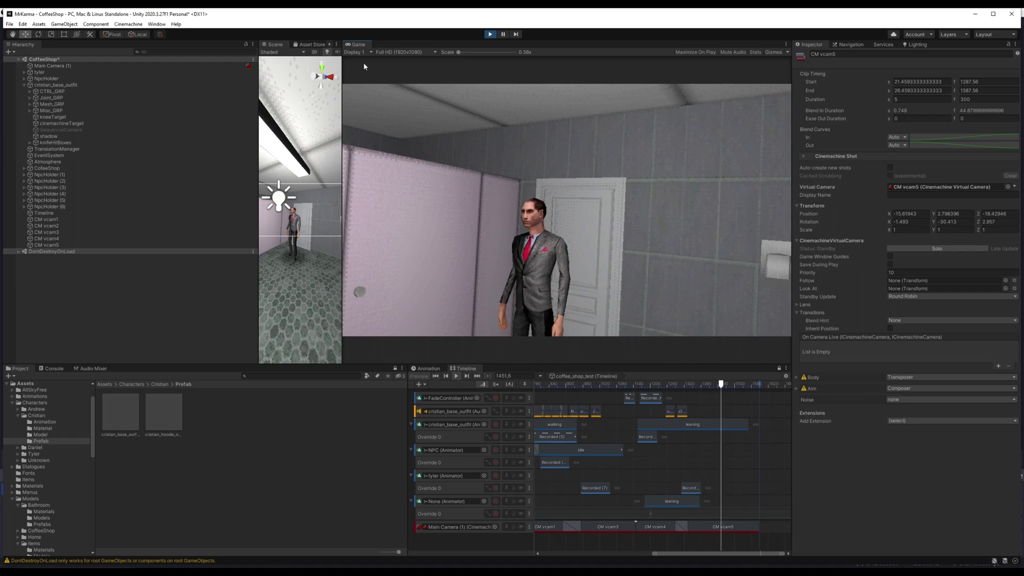
pyautogui.click(490, 35)
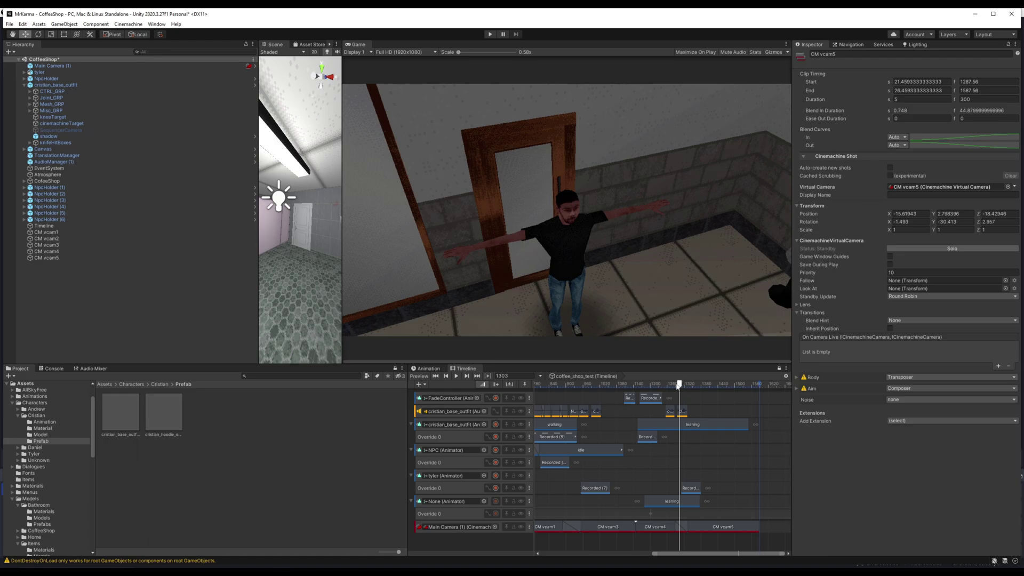
# Review the beginning of the CM vcam2 shot around frame 420 and add an Animator component to CM vcam2.
pyautogui.moveTo(679, 386); pyautogui.dragTo(535, 383)
pyautogui.moveTo(675, 555); pyautogui.dragTo(643, 555)
pyautogui.moveTo(608, 385); pyautogui.dragTo(578, 383)
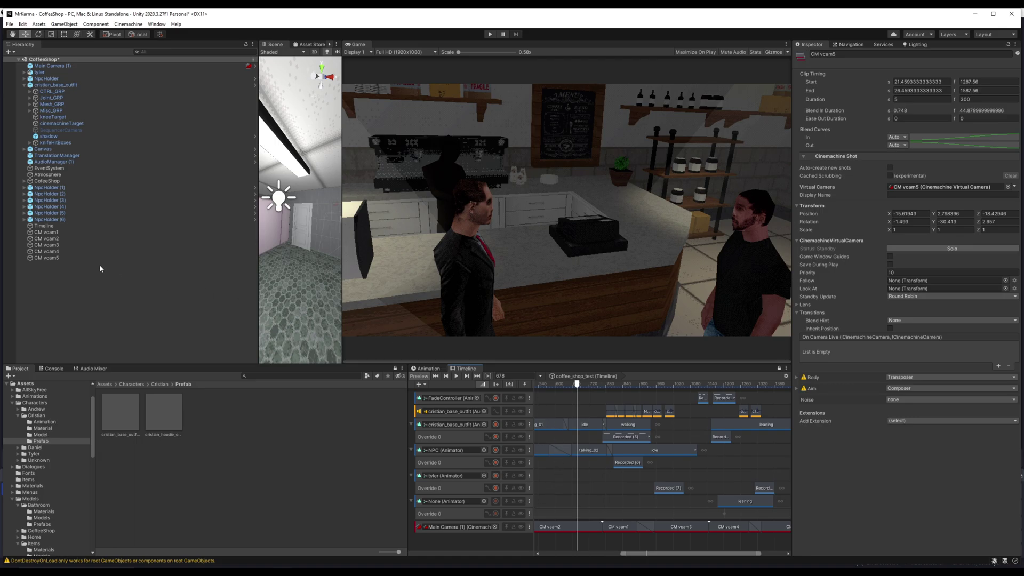
pyautogui.moveTo(576, 384); pyautogui.dragTo(510, 380)
pyautogui.moveTo(660, 551); pyautogui.dragTo(634, 556)
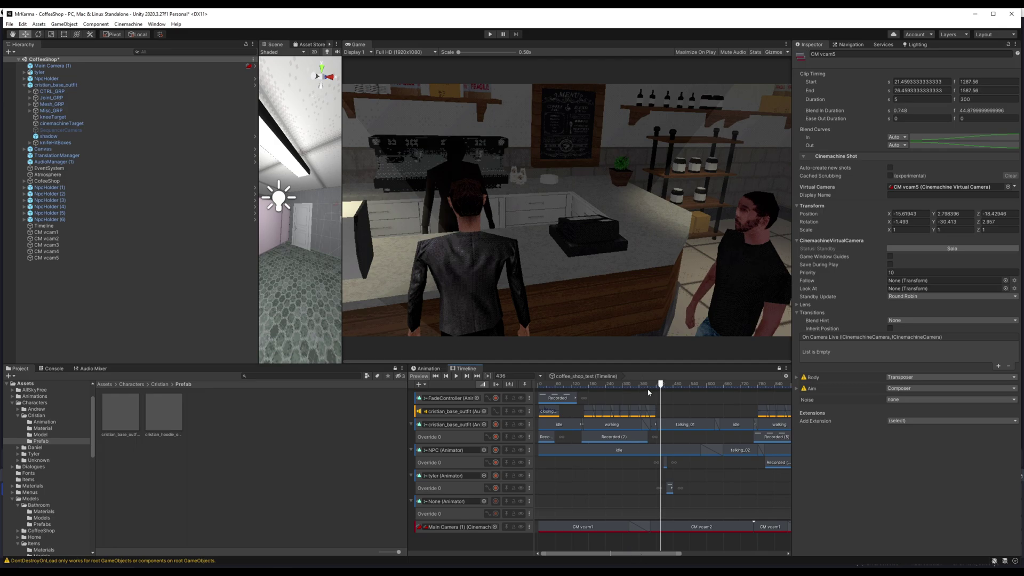
pyautogui.moveTo(629, 385); pyautogui.dragTo(657, 386)
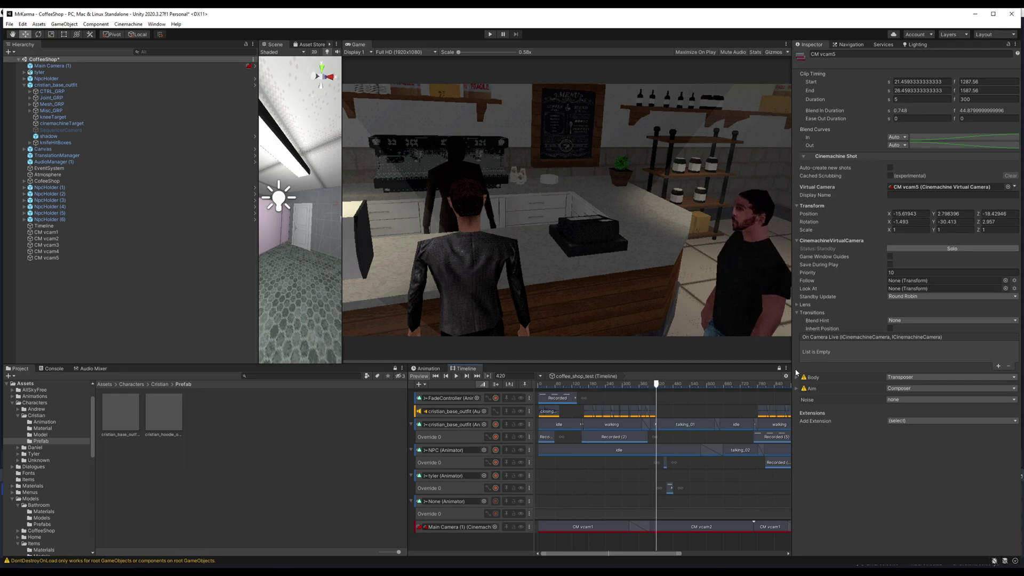
pyautogui.click(47, 238)
pyautogui.click(906, 310)
pyautogui.write('ani')
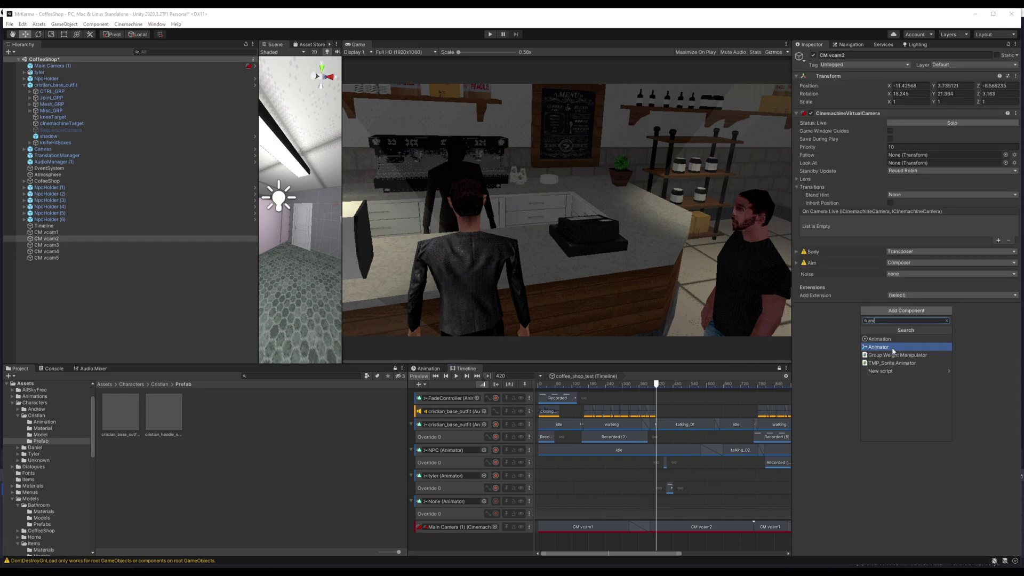
pyautogui.click(894, 347)
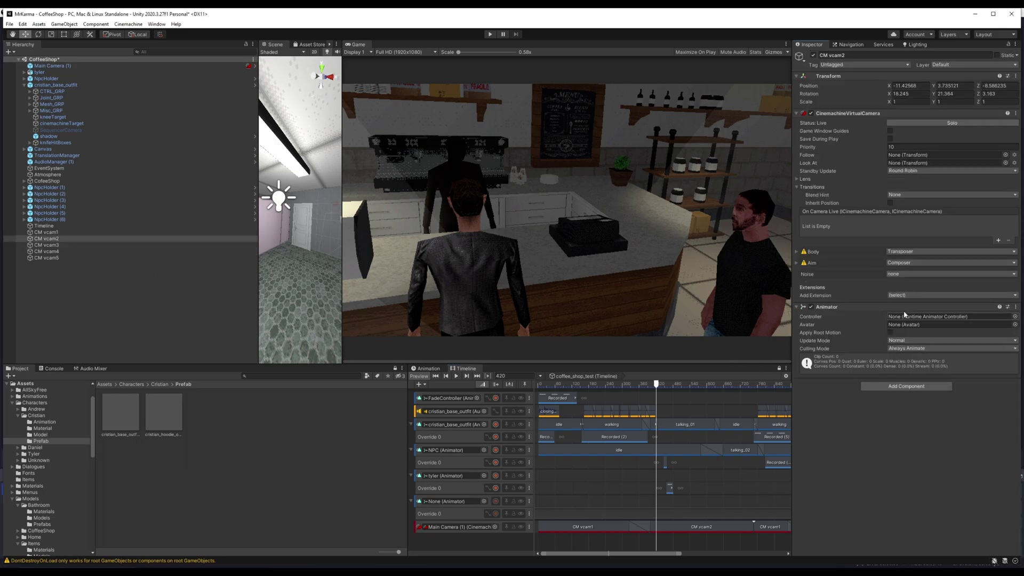
# Add an Animation Track to the timeline and bind it to CM vcam2.
pyautogui.rightClick(481, 543)
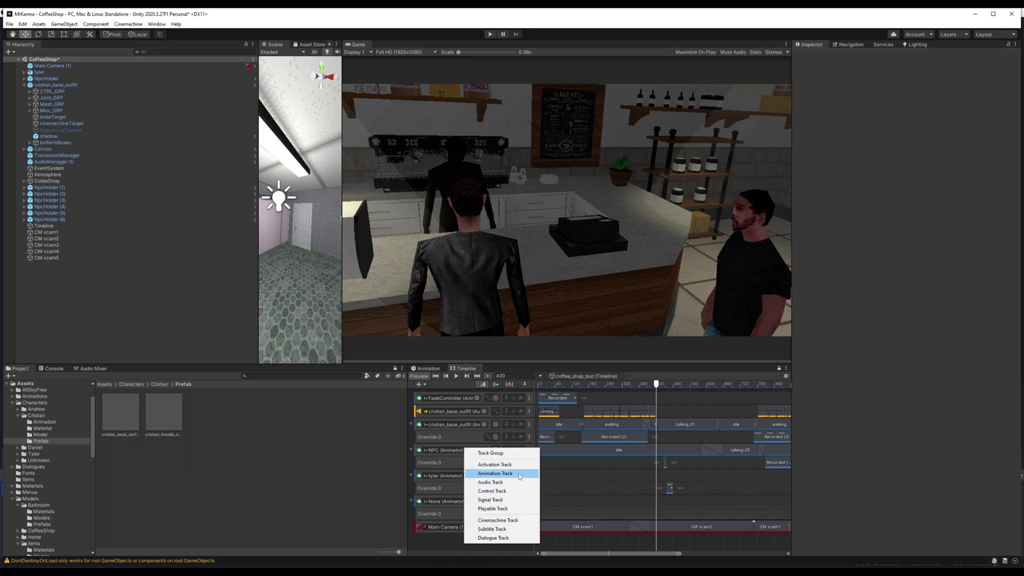
pyautogui.click(497, 474)
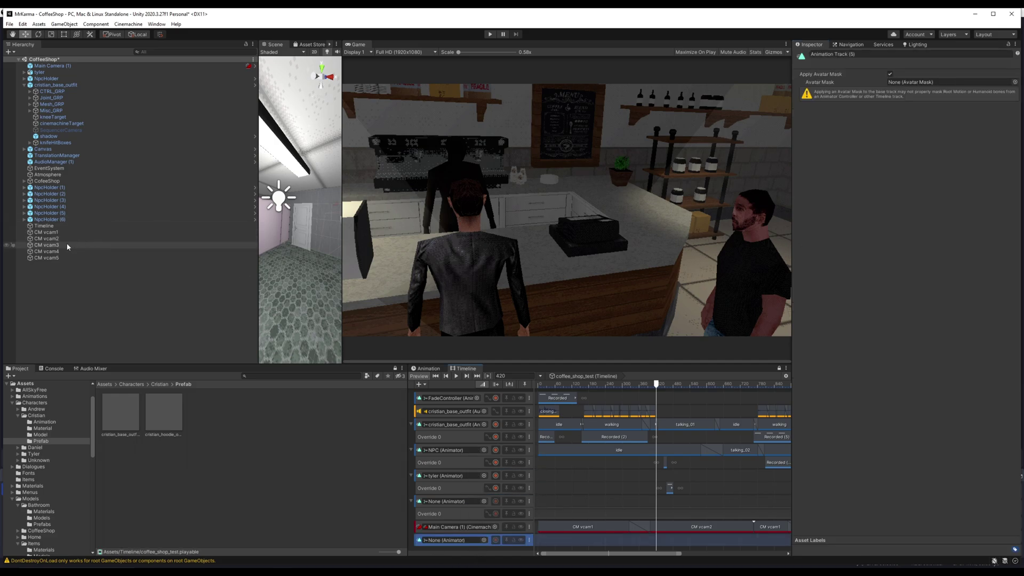
pyautogui.moveTo(50, 242); pyautogui.dragTo(451, 540)
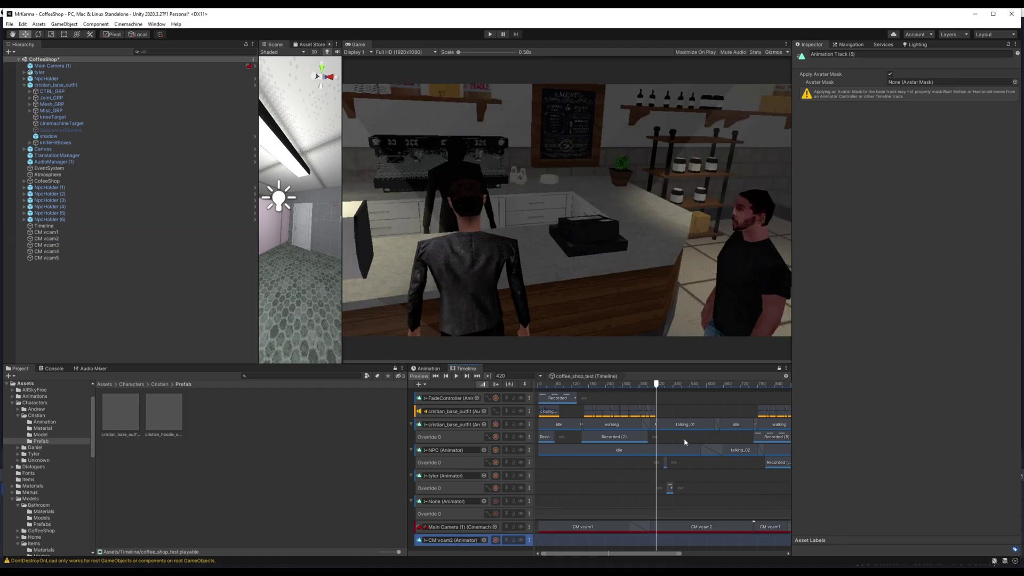
# Start recording on the CM vcam2 track at frame 406 and key the camera's current position and rotation.
pyautogui.moveTo(657, 390)
pyautogui.mouseDown()
pyautogui.moveTo(642, 387)
pyautogui.moveTo(653, 387)
pyautogui.mouseUp()
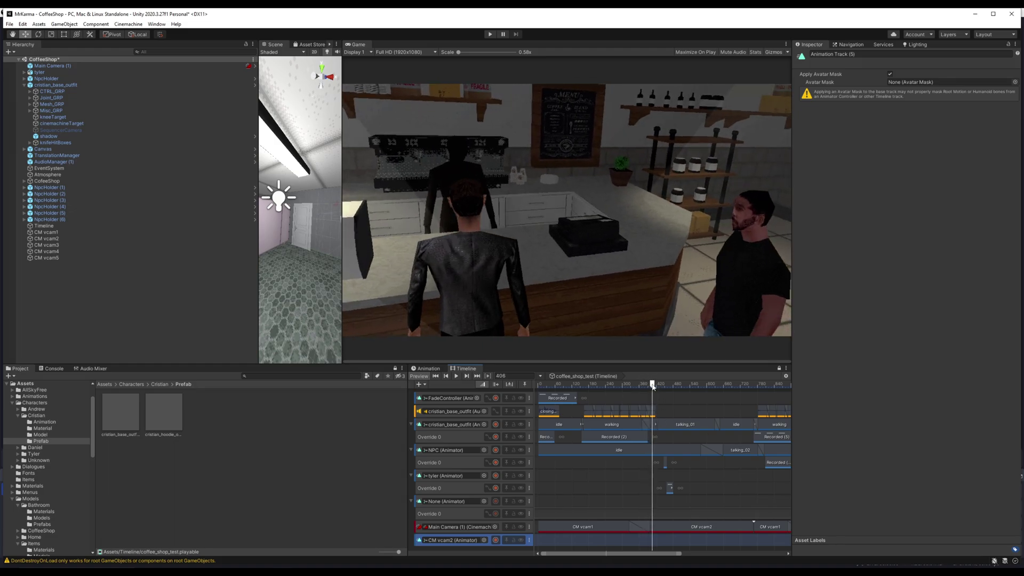
pyautogui.click(497, 540)
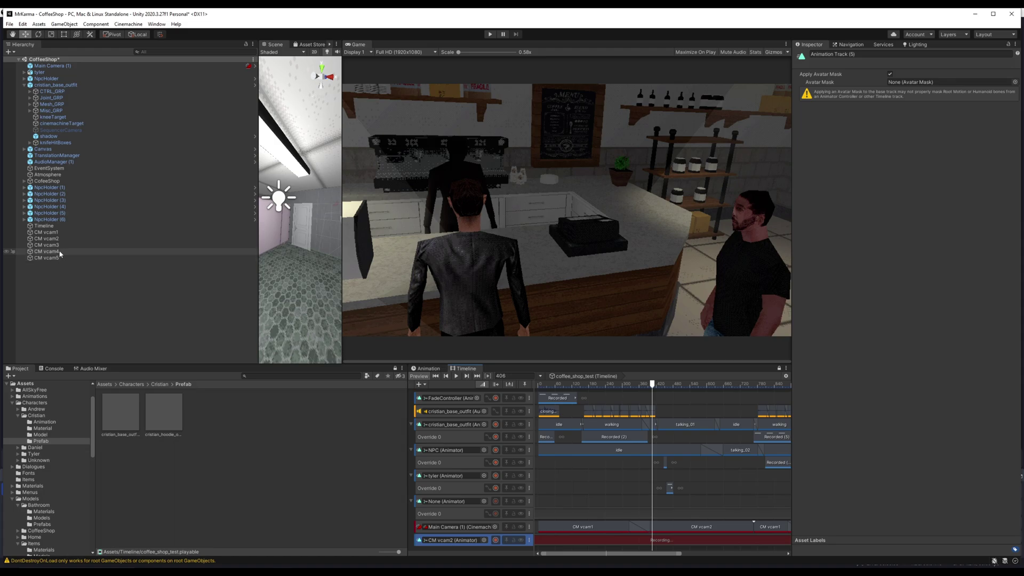
pyautogui.click(48, 239)
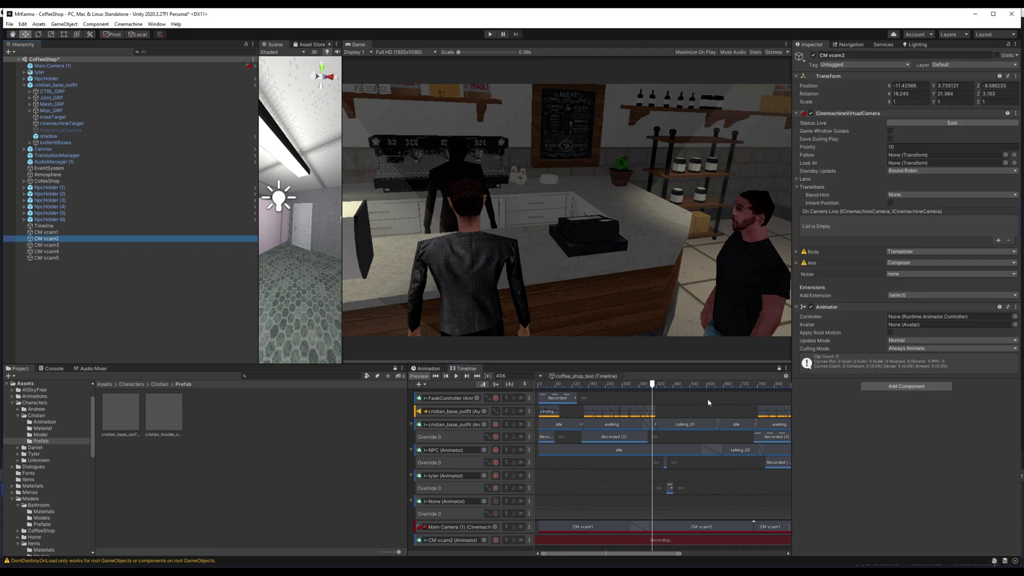
pyautogui.click(921, 85)
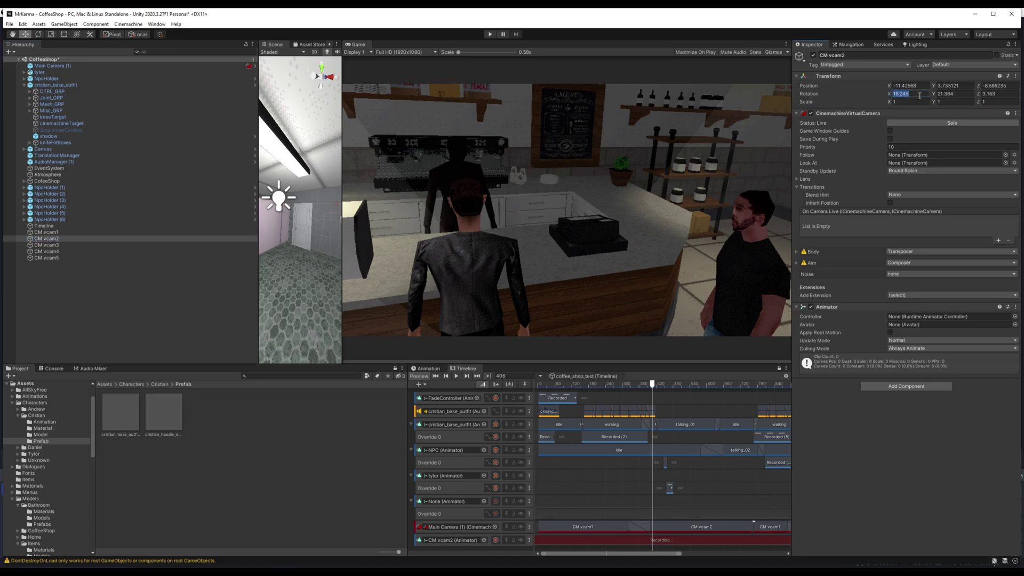
pyautogui.click(922, 86)
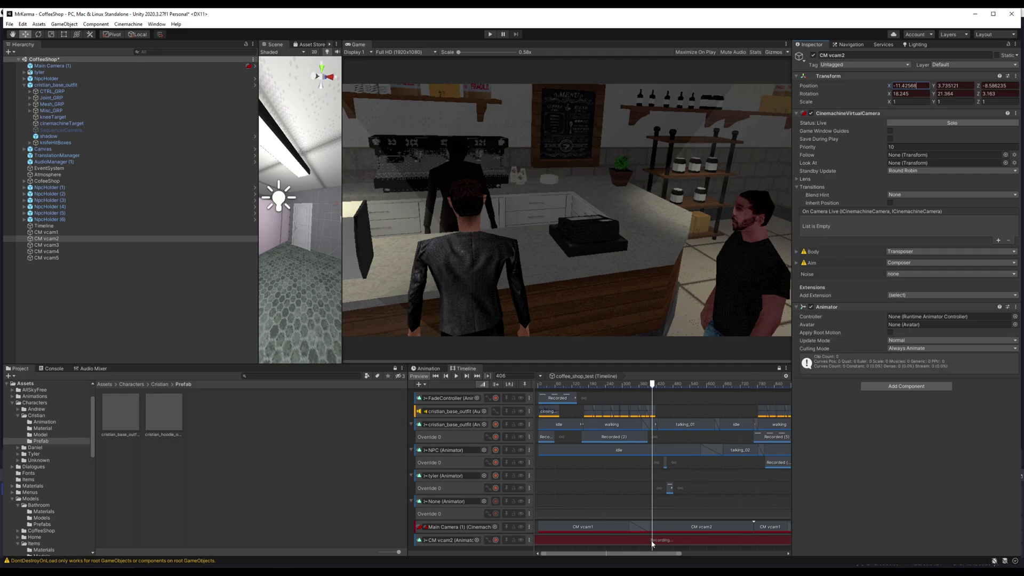
pyautogui.click(654, 387)
# Key CM vcam2 at frame 753, pulled back to about X -11.70, Y 3.96, Z -9.28, and stop recording.
pyautogui.moveTo(654, 387); pyautogui.dragTo(750, 398)
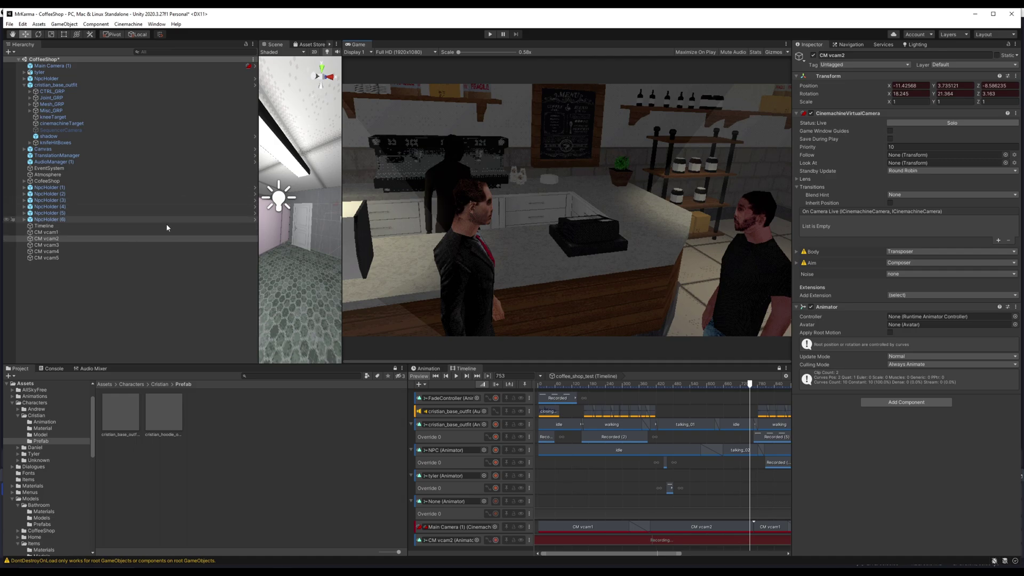
pyautogui.doubleClick(87, 238)
pyautogui.keyDown('alt'); pyautogui.moveTo(306, 251); pyautogui.dragTo(307, 219); pyautogui.keyUp('alt')
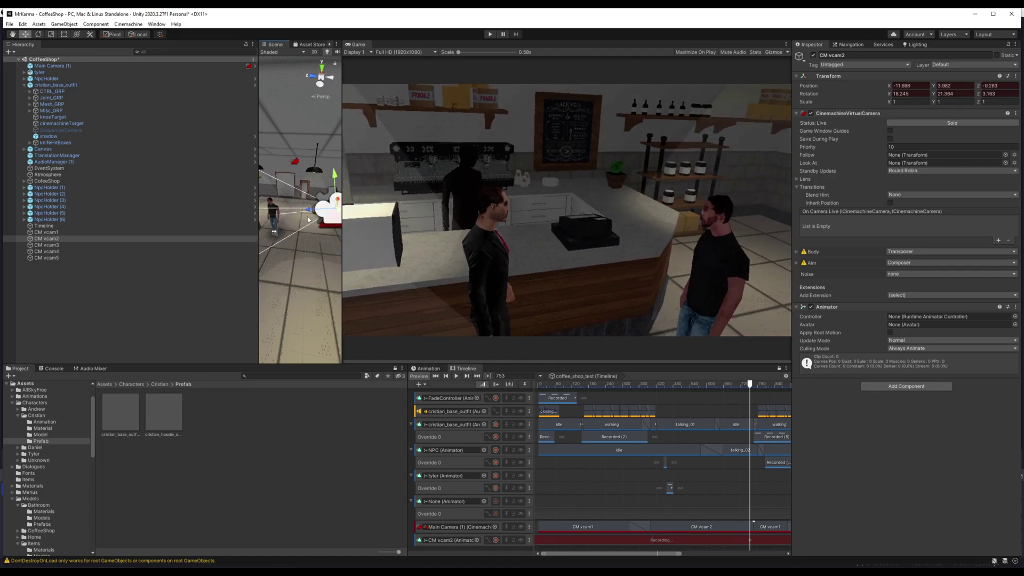
pyautogui.click(496, 541)
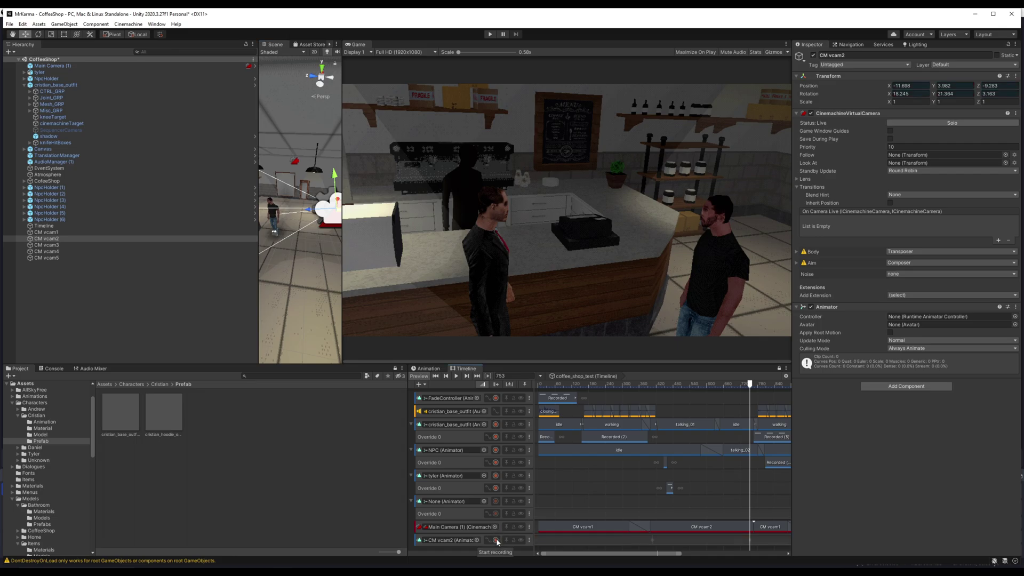
# Convert the recorded CM vcam2 animation to a clip track and play back the move from about frame 188.
pyautogui.rightClick(694, 541)
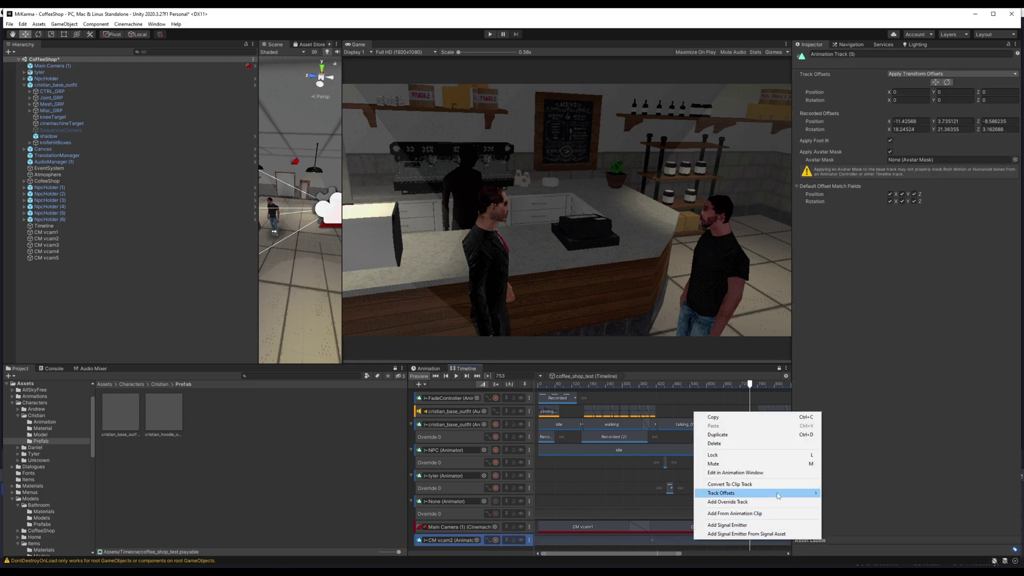
pyautogui.click(762, 485)
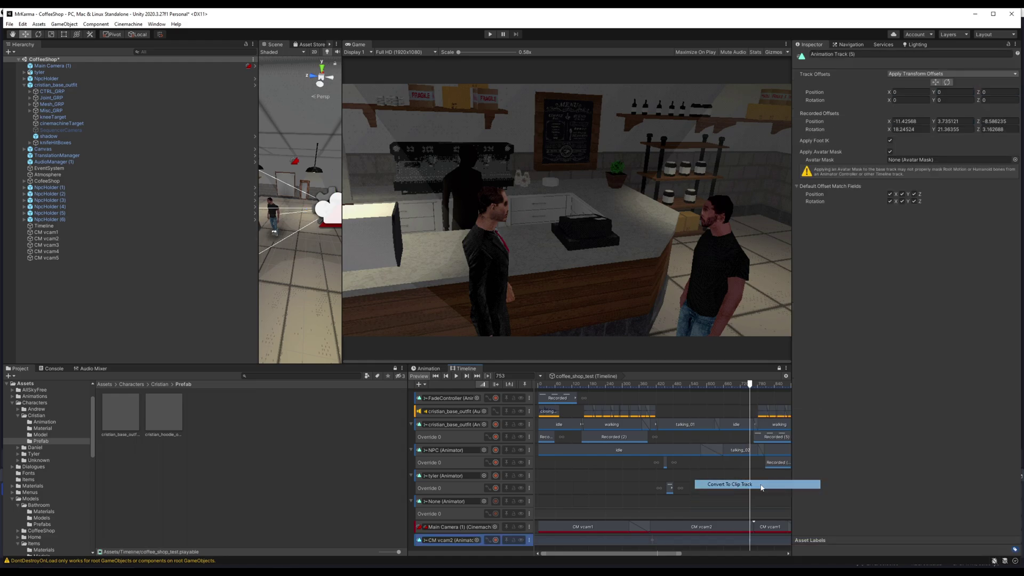
pyautogui.moveTo(750, 386); pyautogui.dragTo(590, 385)
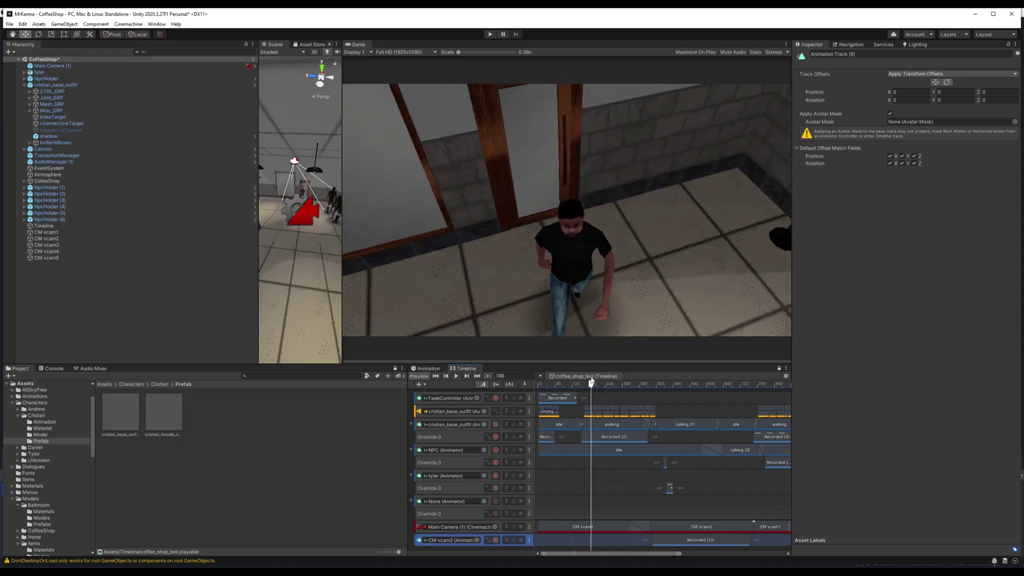
pyautogui.click(458, 376)
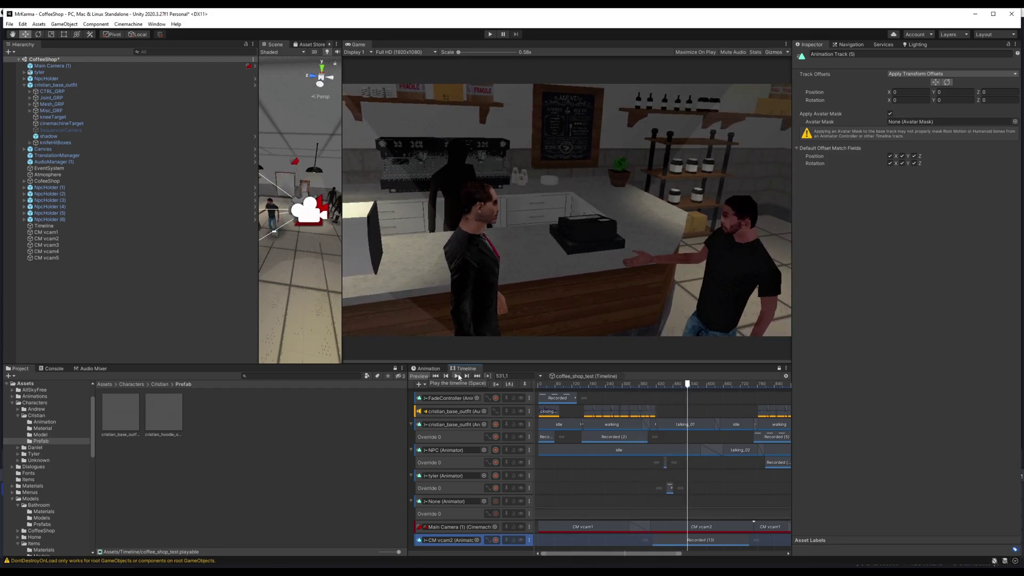
# Move the recorded CM vcam2 clip to start at frame 370, stretch it to end at frame 767, and play back the result.
pyautogui.moveTo(666, 543); pyautogui.dragTo(640, 541)
pyautogui.moveTo(682, 387); pyautogui.dragTo(643, 388)
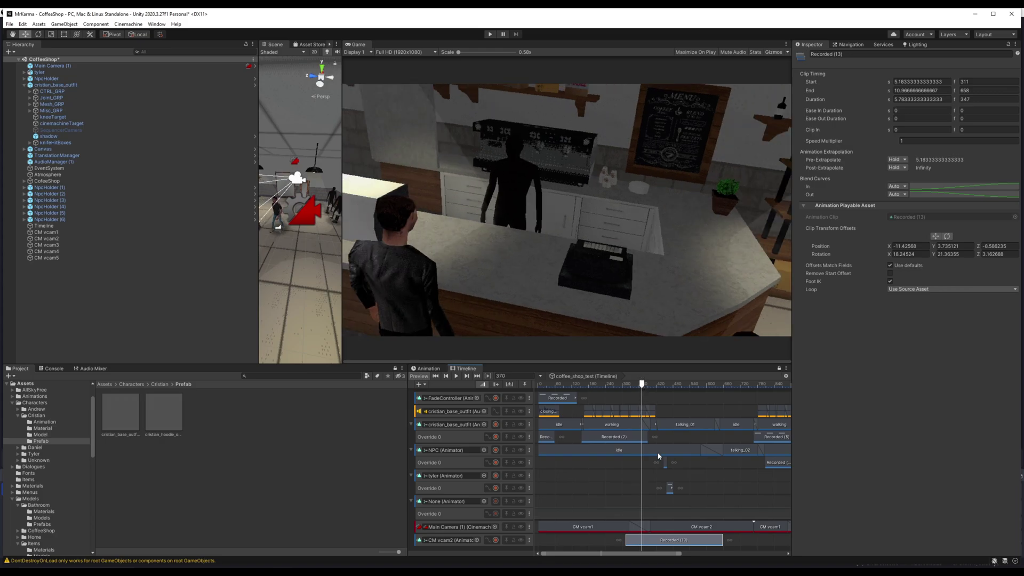
pyautogui.moveTo(671, 548); pyautogui.dragTo(725, 542)
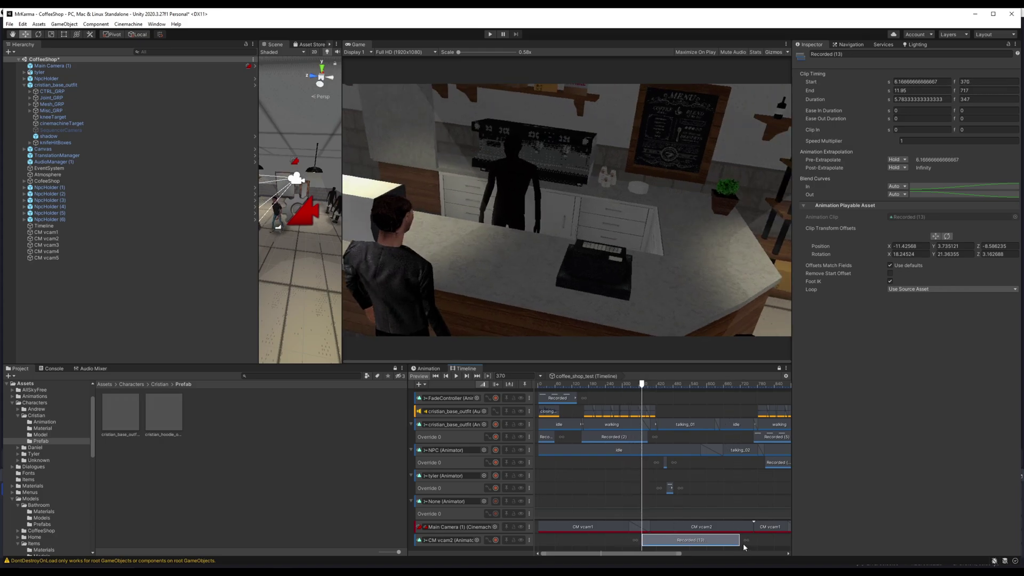
pyautogui.moveTo(738, 541)
pyautogui.keyDown('shift'); pyautogui.mouseDown()
pyautogui.moveTo(697, 540)
pyautogui.moveTo(754, 539)
pyautogui.mouseUp(); pyautogui.keyUp('shift')
pyautogui.moveTo(641, 384); pyautogui.dragTo(631, 384)
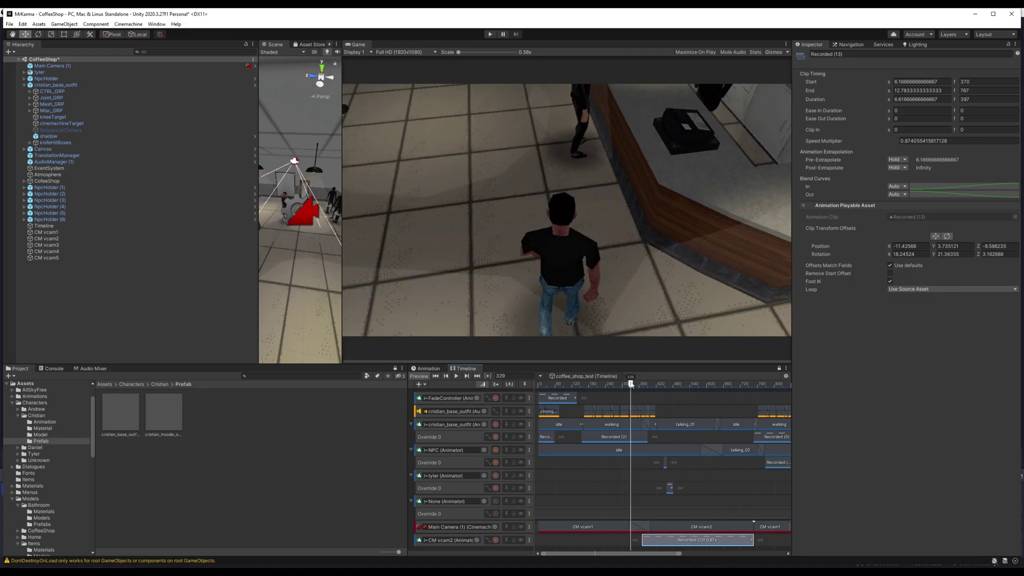
pyautogui.click(456, 377)
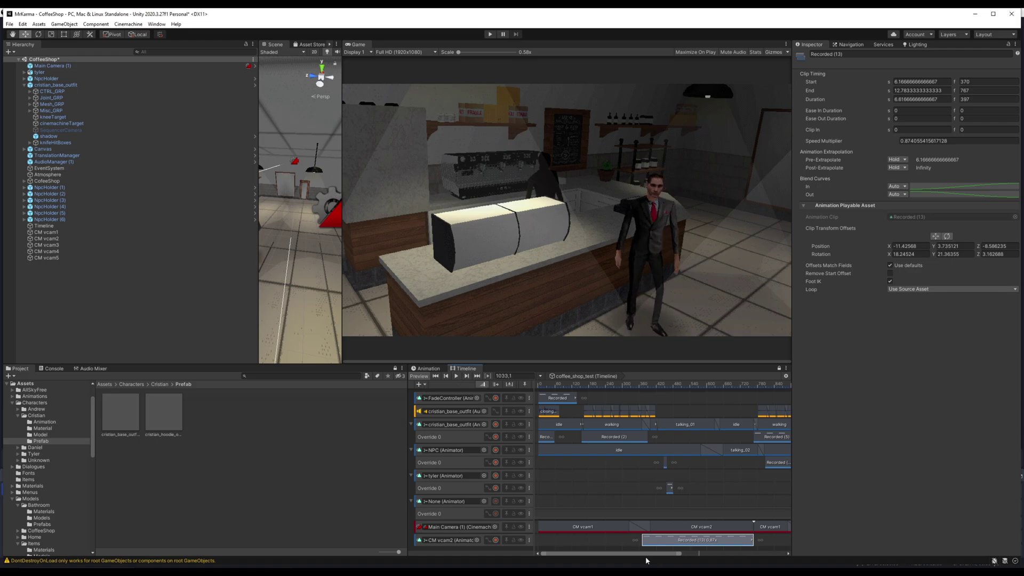
# Locate the start of the CM vcam3 shot around frame 947 and add an Animator component to CM vcam3.
pyautogui.moveTo(639, 557); pyautogui.dragTo(672, 554)
pyautogui.moveTo(655, 385); pyautogui.dragTo(630, 381)
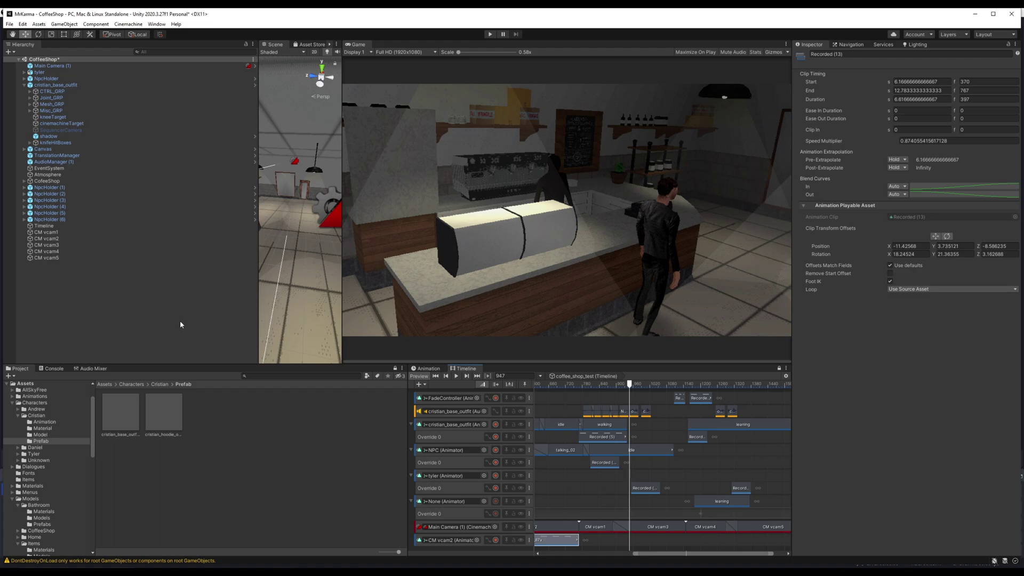
pyautogui.click(658, 530)
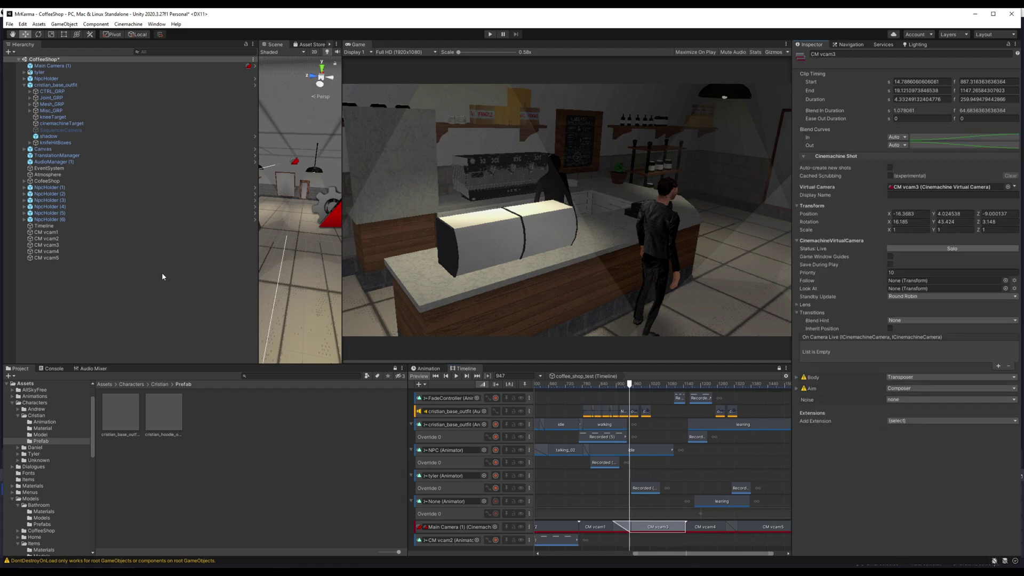
pyautogui.click(67, 244)
pyautogui.click(928, 311)
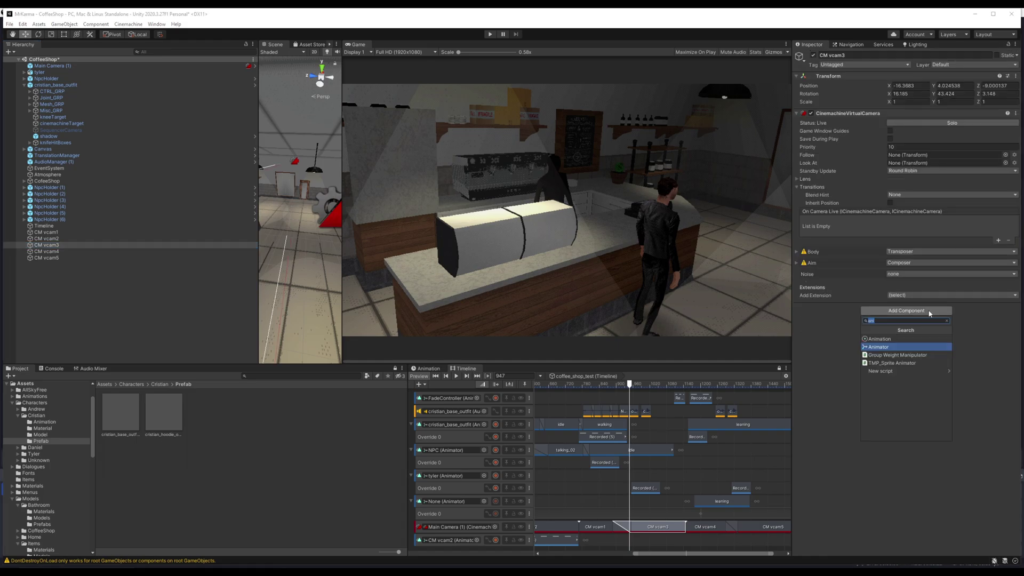
pyautogui.click(918, 346)
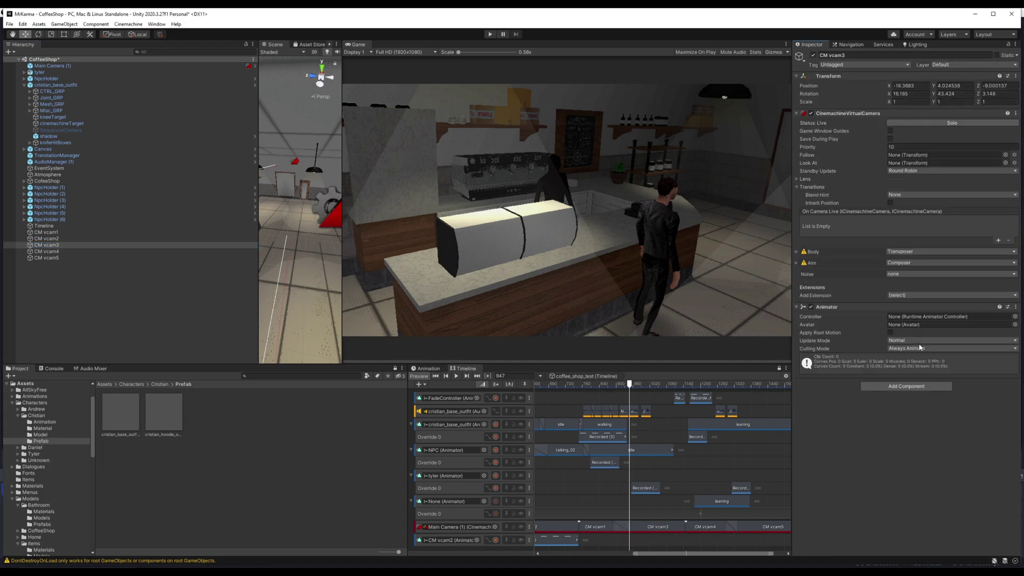
# Add an animation track to the timeline and bind it to CM vcam3's Animator.
pyautogui.rightClick(464, 552)
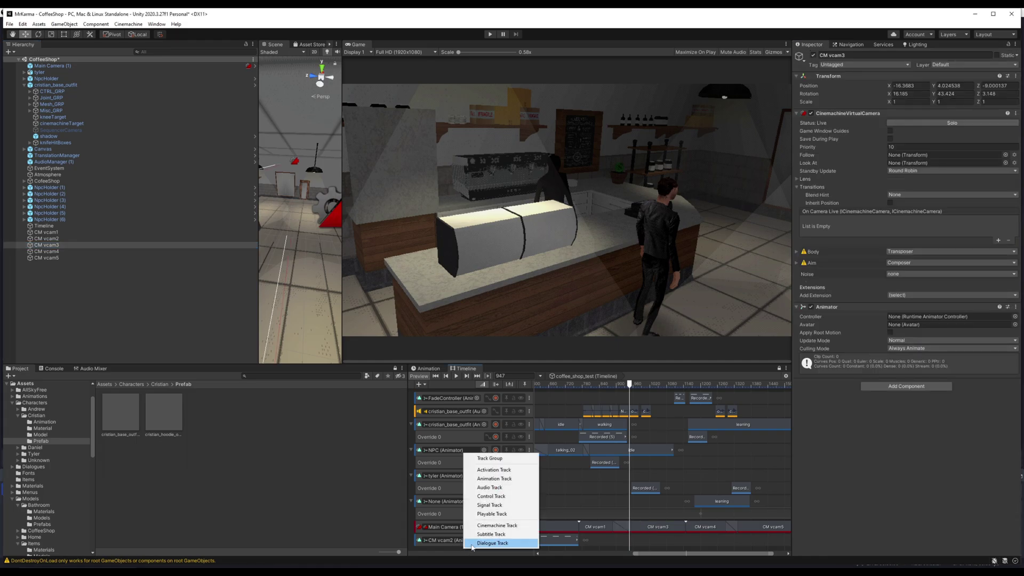
pyautogui.click(492, 484)
pyautogui.moveTo(48, 245); pyautogui.dragTo(439, 545)
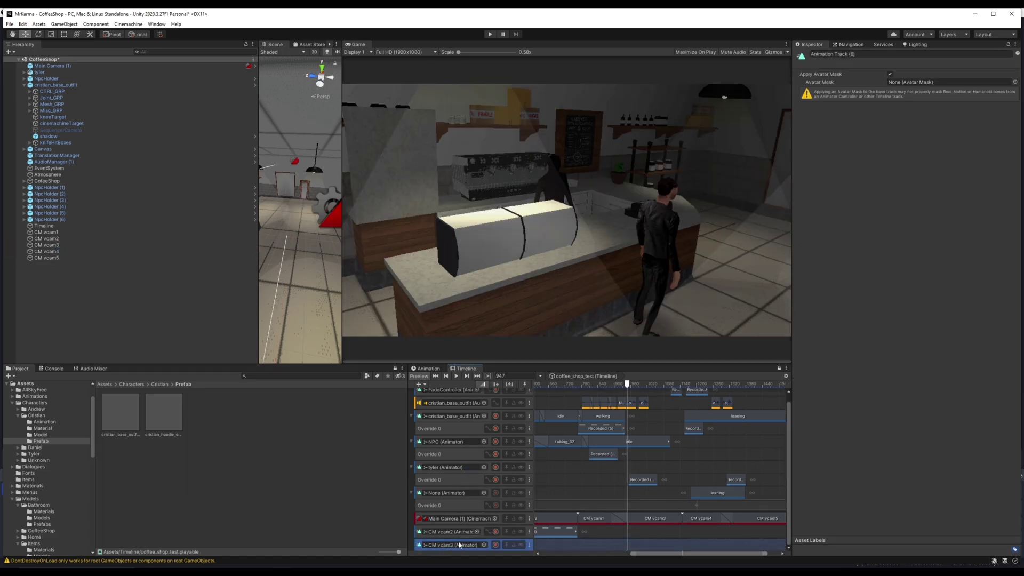
# Start recording on the CM vcam3 track and key the camera's current transform at frame 947.
pyautogui.click(496, 545)
pyautogui.click(93, 245)
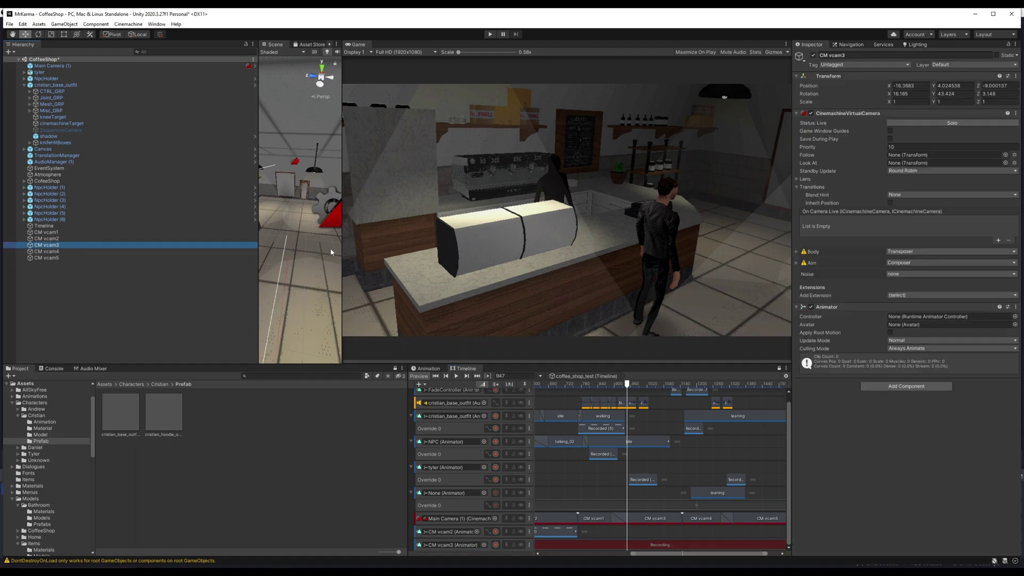
pyautogui.press('f')
pyautogui.moveTo(853, 113); pyautogui.dragTo(860, 109)
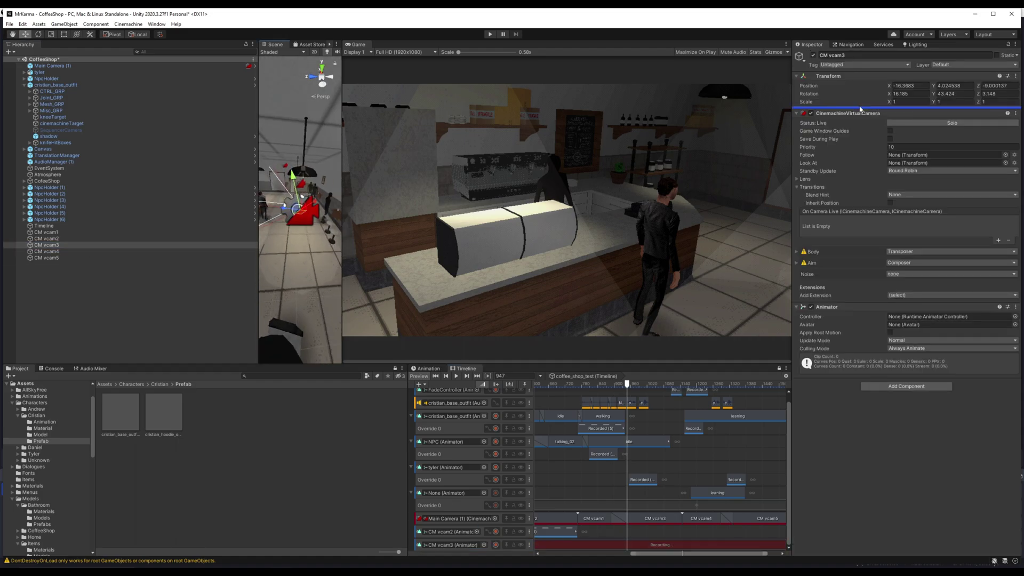
pyautogui.click(923, 86)
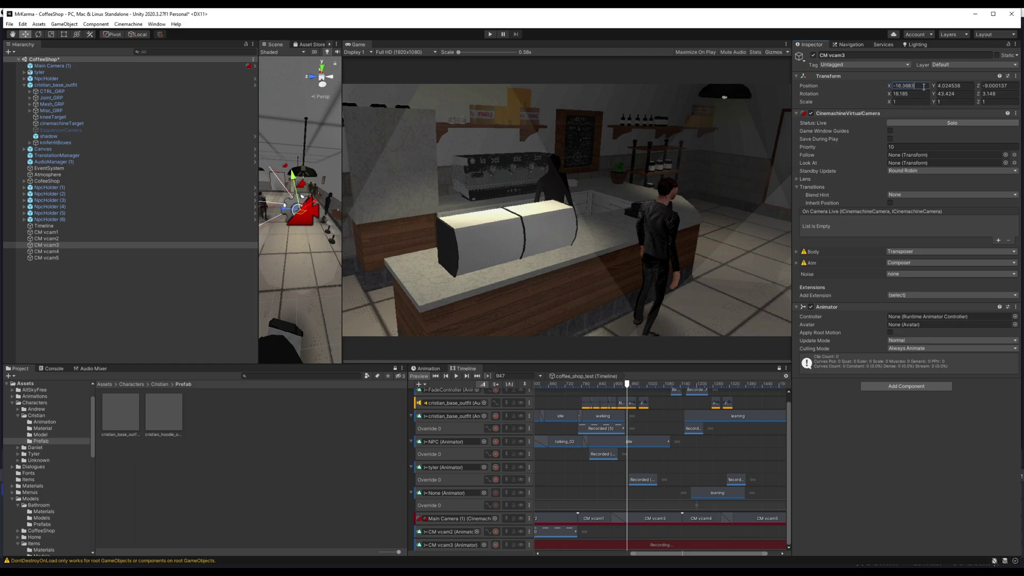
pyautogui.write('3')
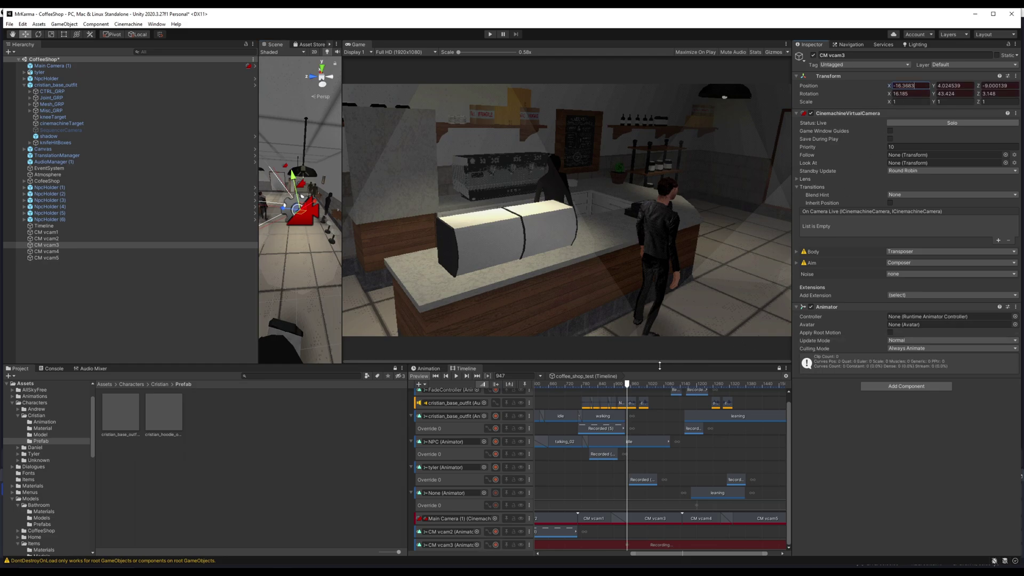
# Key CM vcam3 at frame 1143, moved to about X -14.11, Y 3.62, Z -7.76, and stop recording.
pyautogui.moveTo(636, 386); pyautogui.dragTo(680, 390)
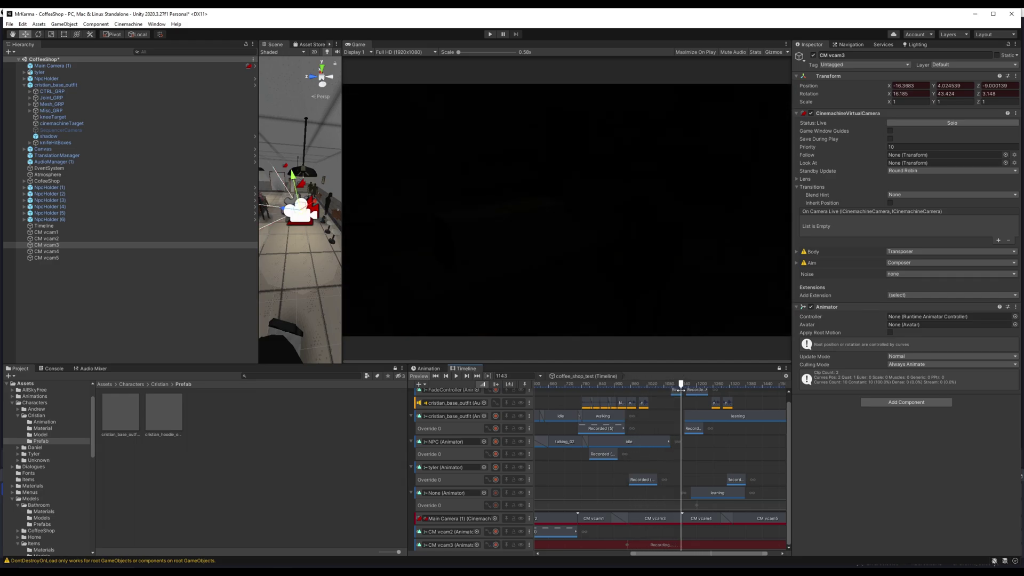
pyautogui.moveTo(292, 209); pyautogui.dragTo(253, 207)
pyautogui.press('f')
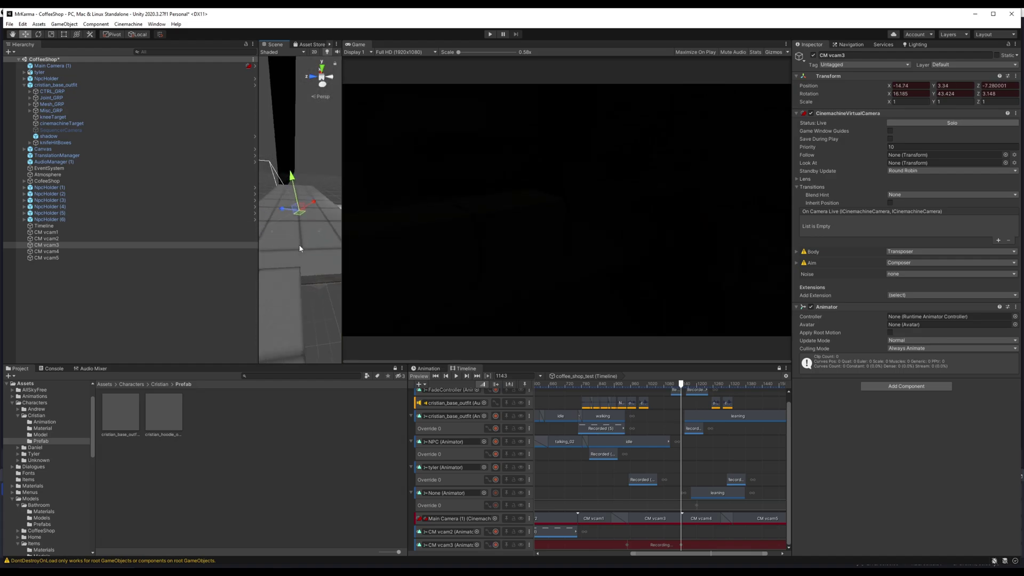
pyautogui.keyDown('alt'); pyautogui.moveTo(312, 246); pyautogui.dragTo(347, 211); pyautogui.keyUp('alt')
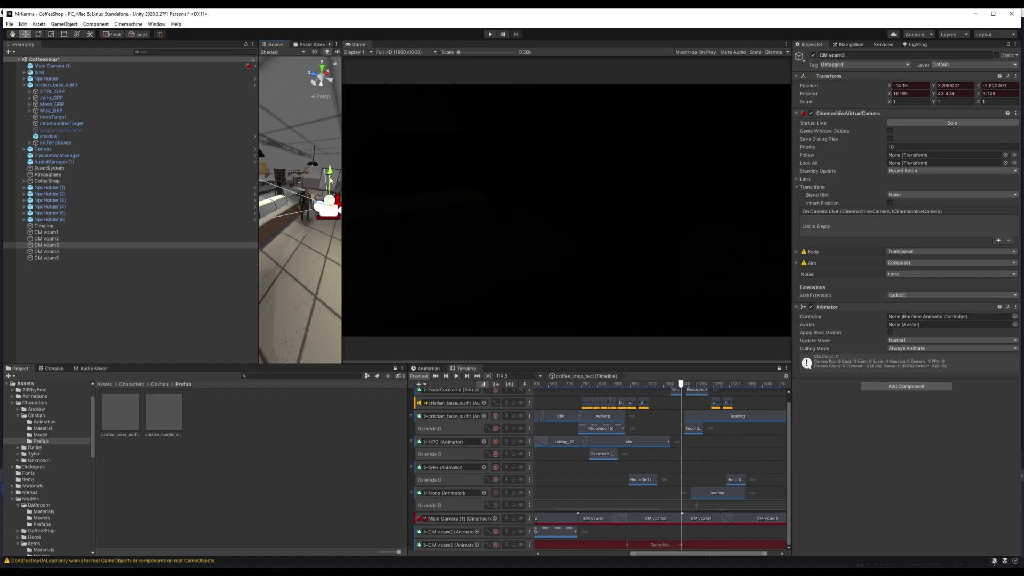
pyautogui.moveTo(330, 172); pyautogui.dragTo(329, 167)
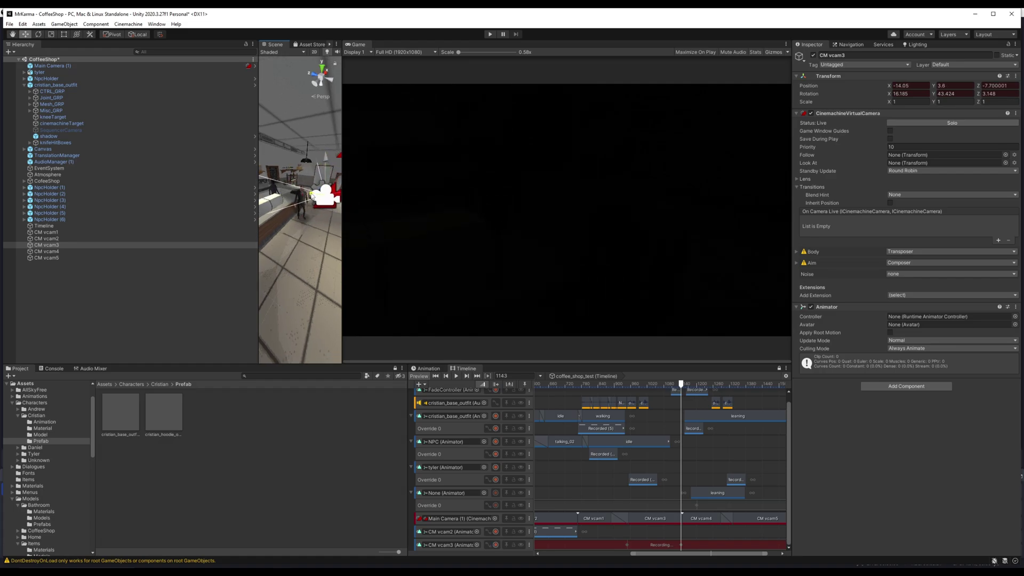
pyautogui.click(496, 545)
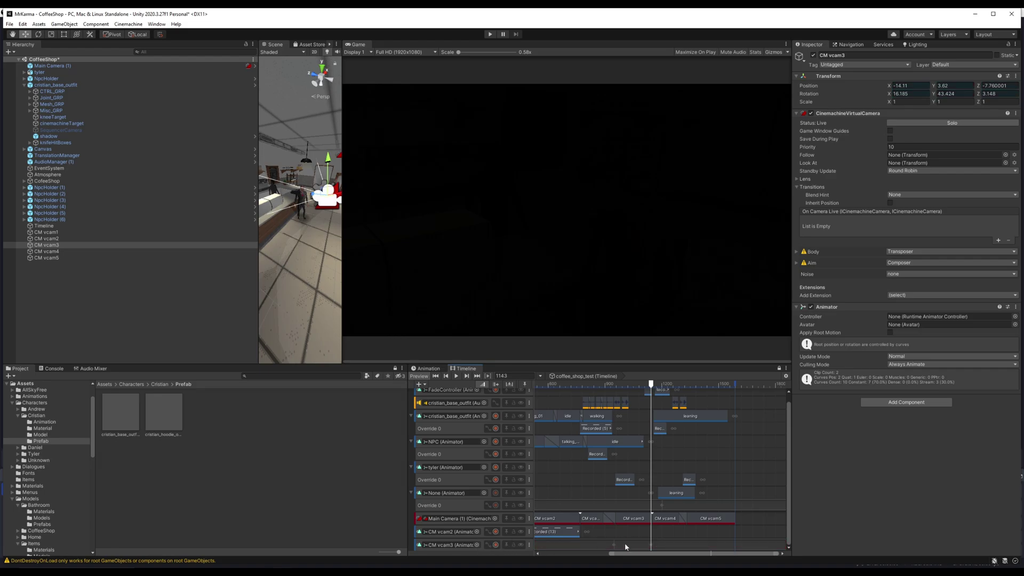
# Convert the recorded CM vcam3 animation to a clip track, play back the cutscene, and rewind to the start.
pyautogui.rightClick(625, 543)
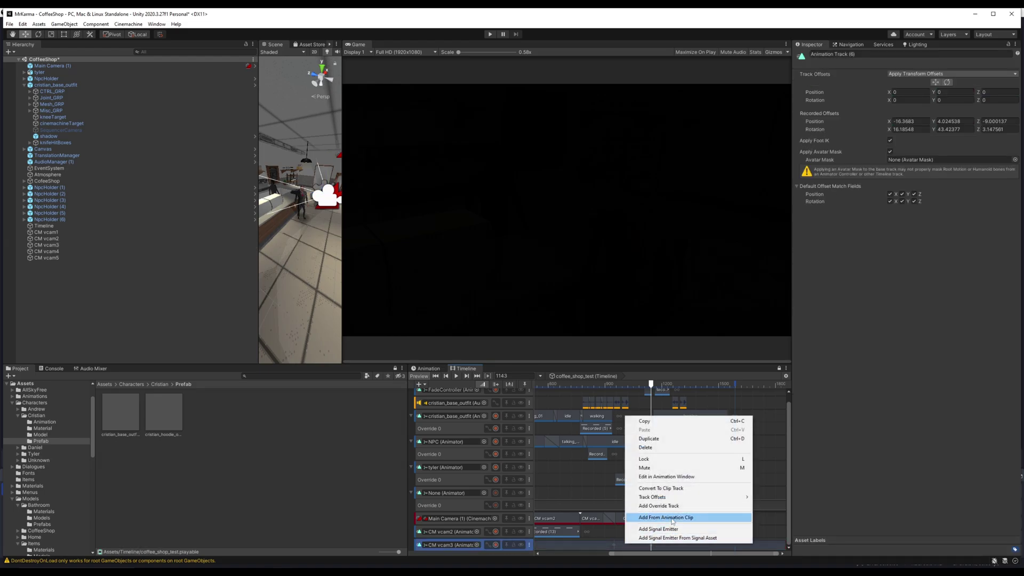
pyautogui.click(662, 488)
pyautogui.moveTo(651, 383); pyautogui.dragTo(589, 383)
pyautogui.click(457, 376)
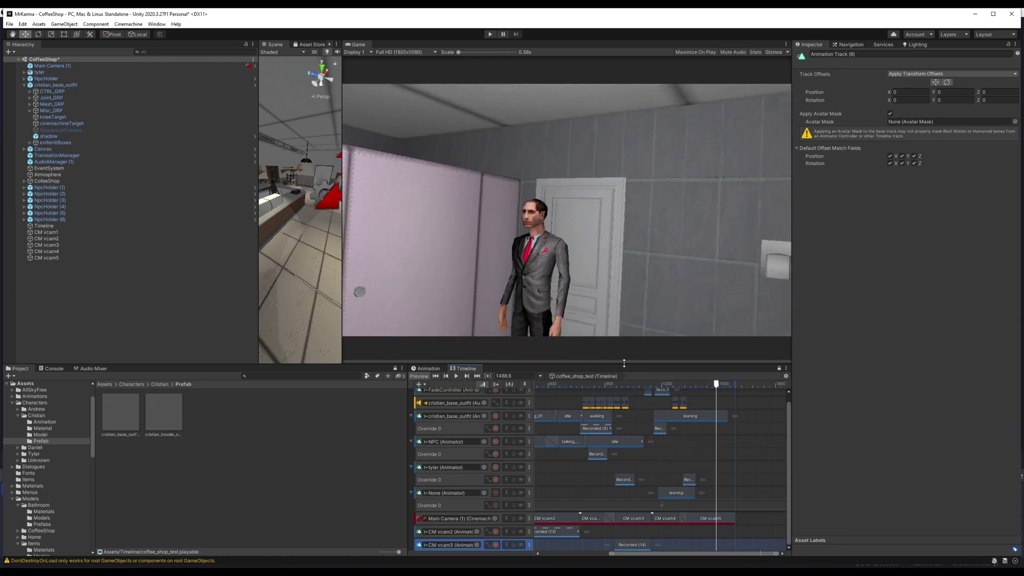
pyautogui.moveTo(718, 387); pyautogui.dragTo(408, 341)
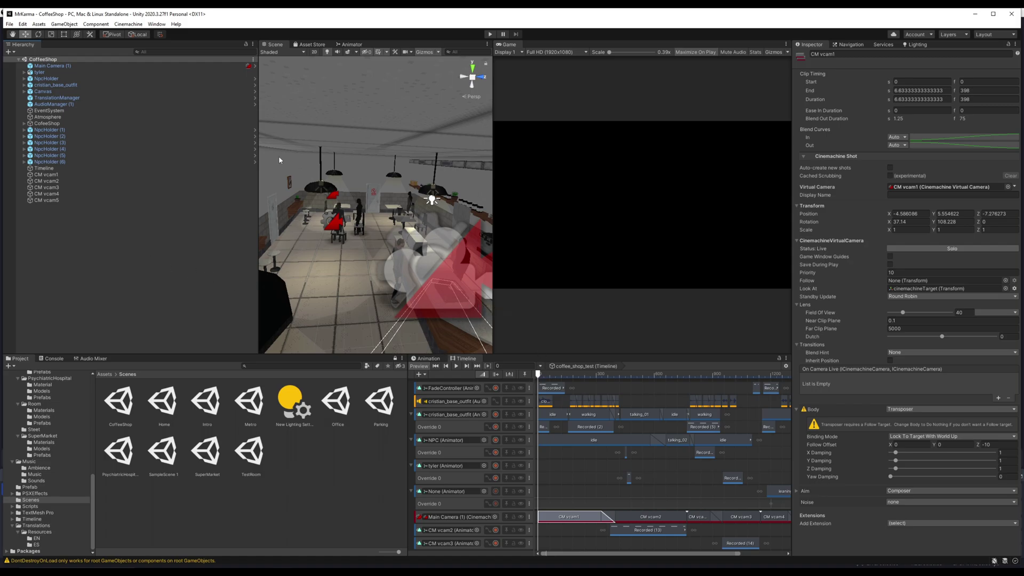
# Create a Cinemachine dolly camera with track and select the dolly track in the scene to inspect its waypoints.
pyautogui.click(129, 24)
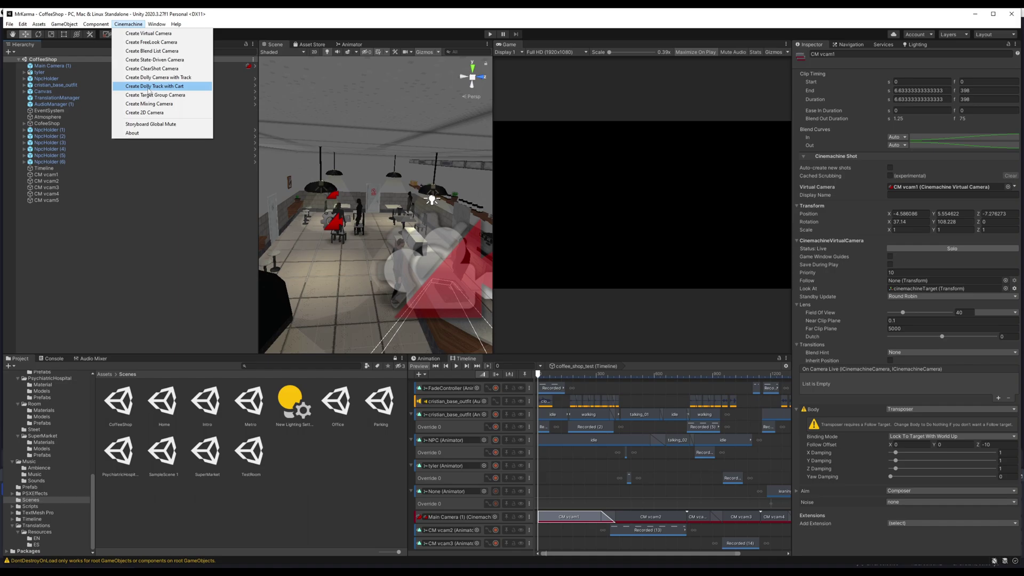
pyautogui.click(152, 80)
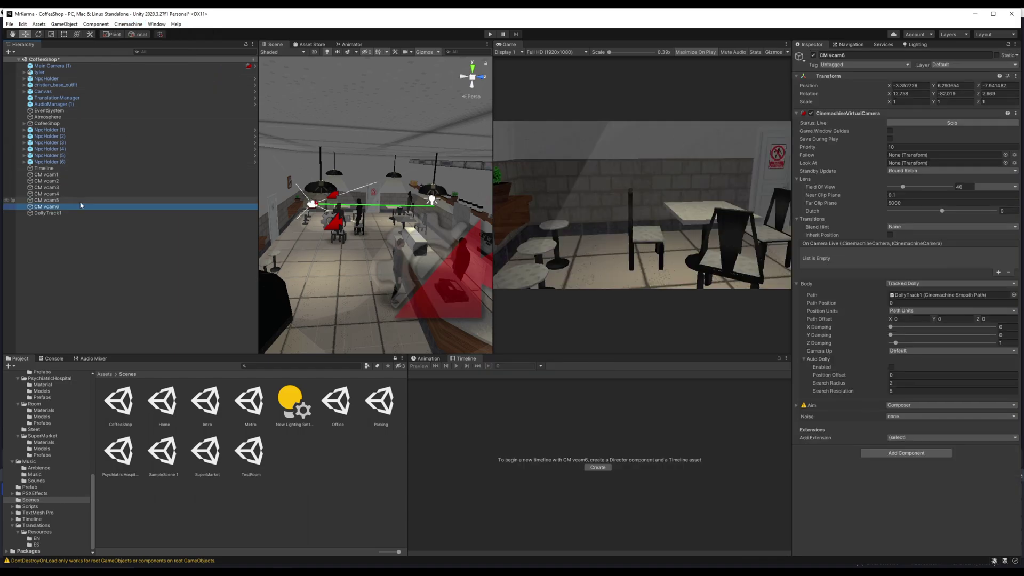
pyautogui.keyDown('alt'); pyautogui.moveTo(347, 213); pyautogui.dragTo(404, 233); pyautogui.keyUp('alt')
pyautogui.click(401, 231)
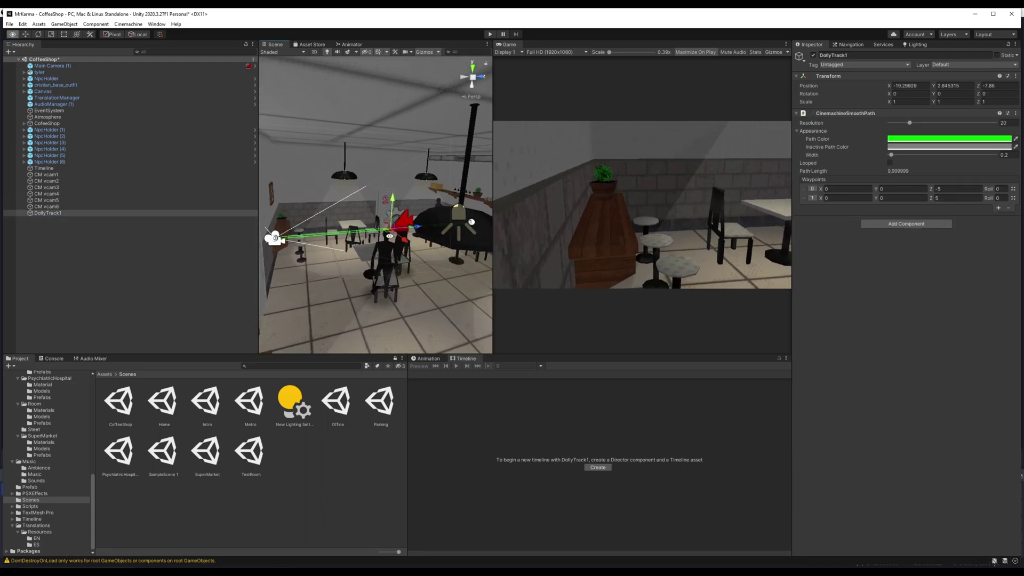
# Try moving the new dolly camera along its track to about Path Position 0.89, and delete the camera and its track.
pyautogui.click(46, 207)
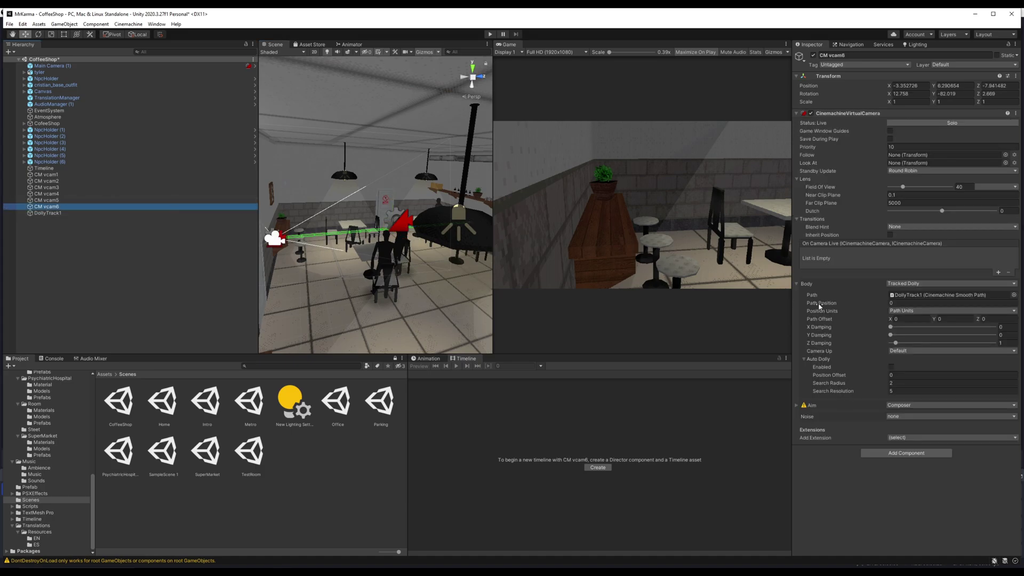
pyautogui.moveTo(820, 304)
pyautogui.mouseDown()
pyautogui.moveTo(843, 309)
pyautogui.moveTo(825, 309)
pyautogui.mouseUp()
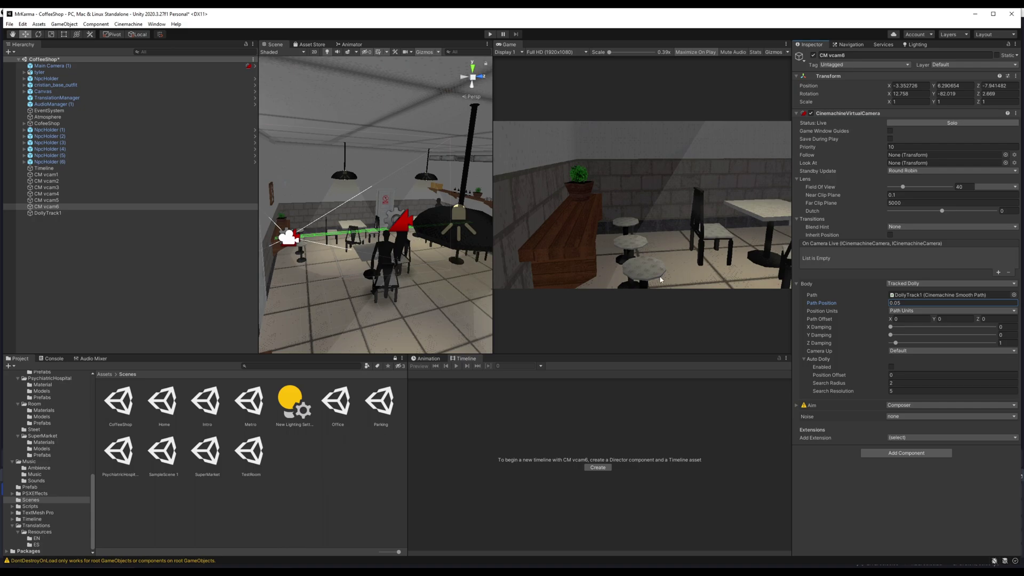
pyautogui.moveTo(817, 306); pyautogui.dragTo(831, 308)
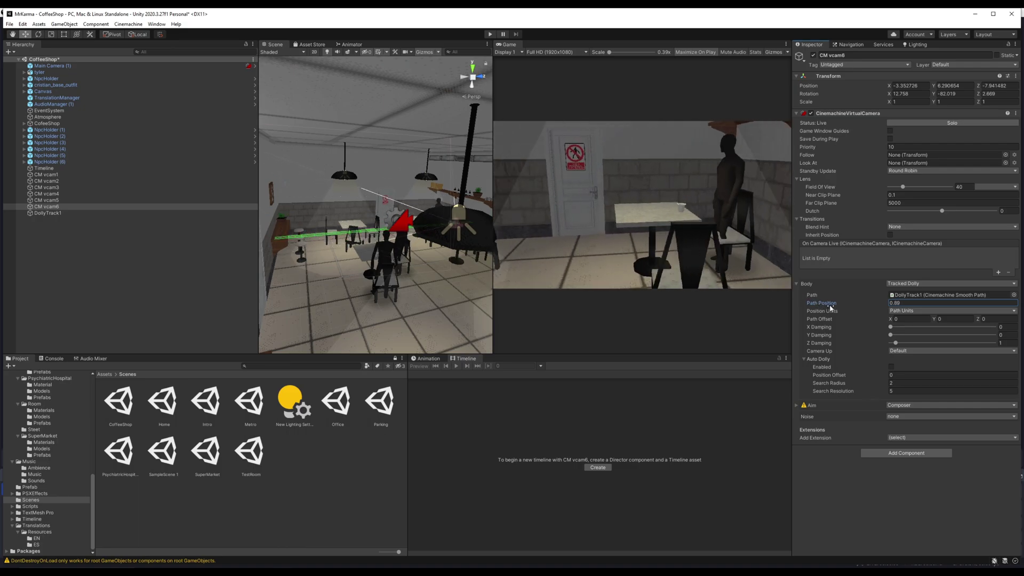
pyautogui.keyDown('shift'); pyautogui.click(64, 214); pyautogui.keyUp('shift')
pyautogui.press('Delete')
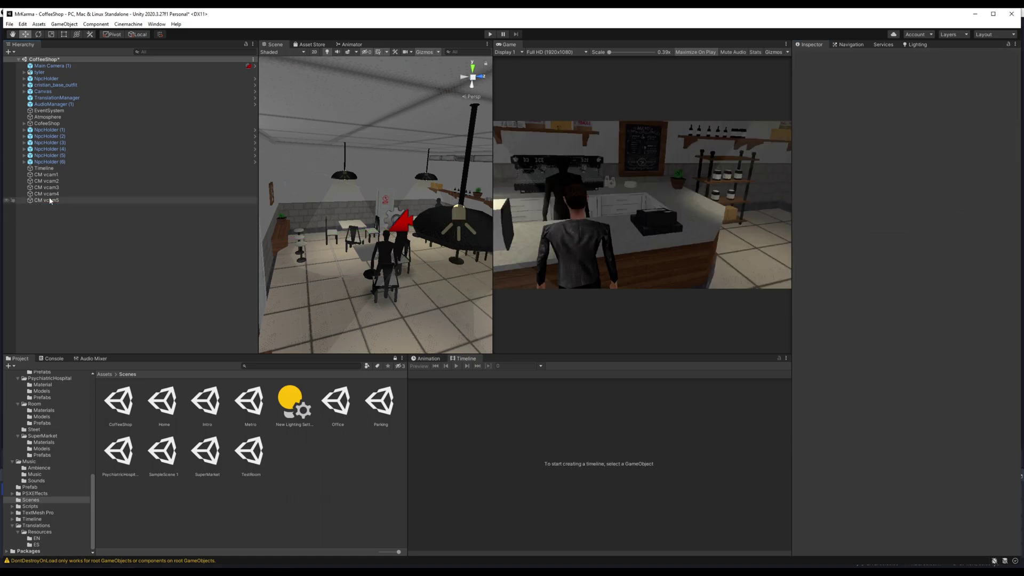
# Open the Timeline object's sequence, preview it up to frame 807, and examine the end of the CM vcam2 shot around frame 794.
pyautogui.click(45, 169)
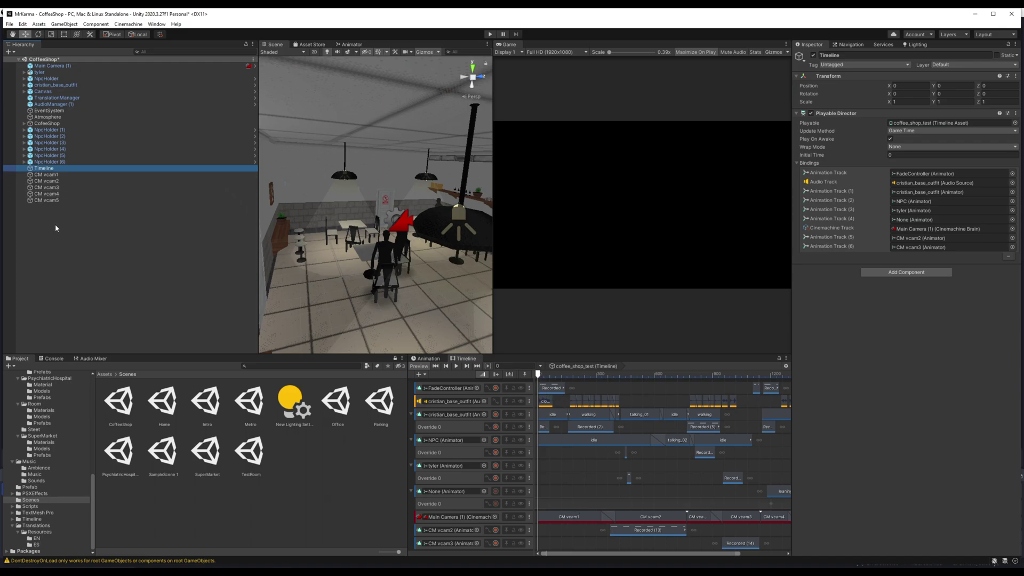
pyautogui.moveTo(539, 375); pyautogui.dragTo(695, 376)
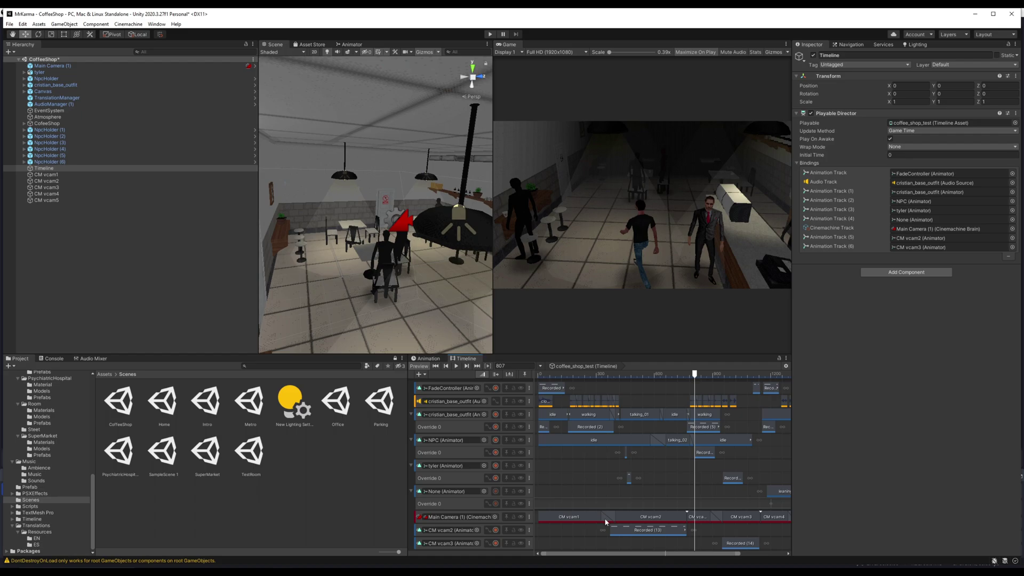
pyautogui.moveTo(655, 556); pyautogui.dragTo(696, 566)
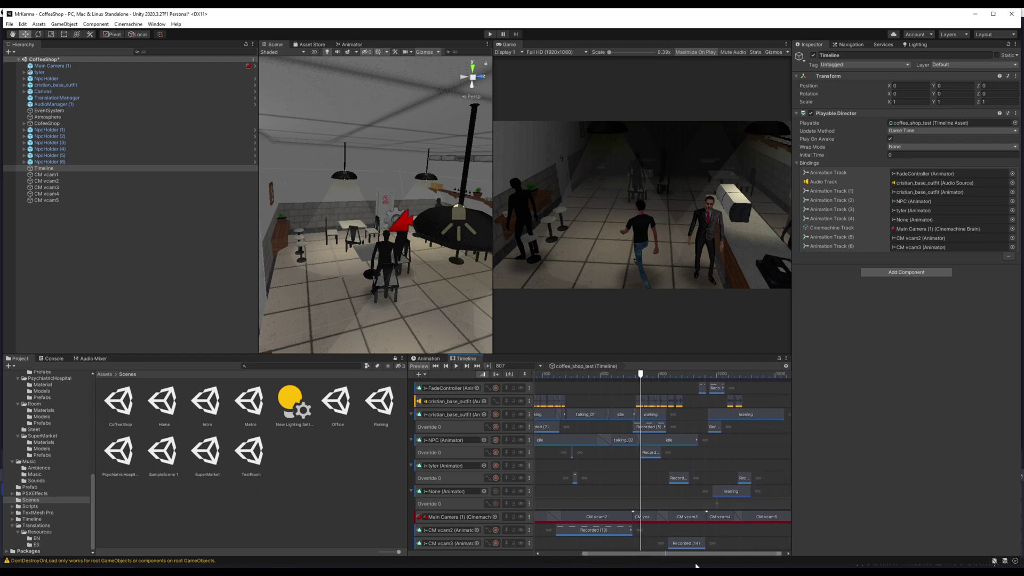
pyautogui.click(604, 517)
pyautogui.moveTo(640, 375)
pyautogui.mouseDown()
pyautogui.moveTo(548, 385)
pyautogui.moveTo(637, 394)
pyautogui.mouseUp()
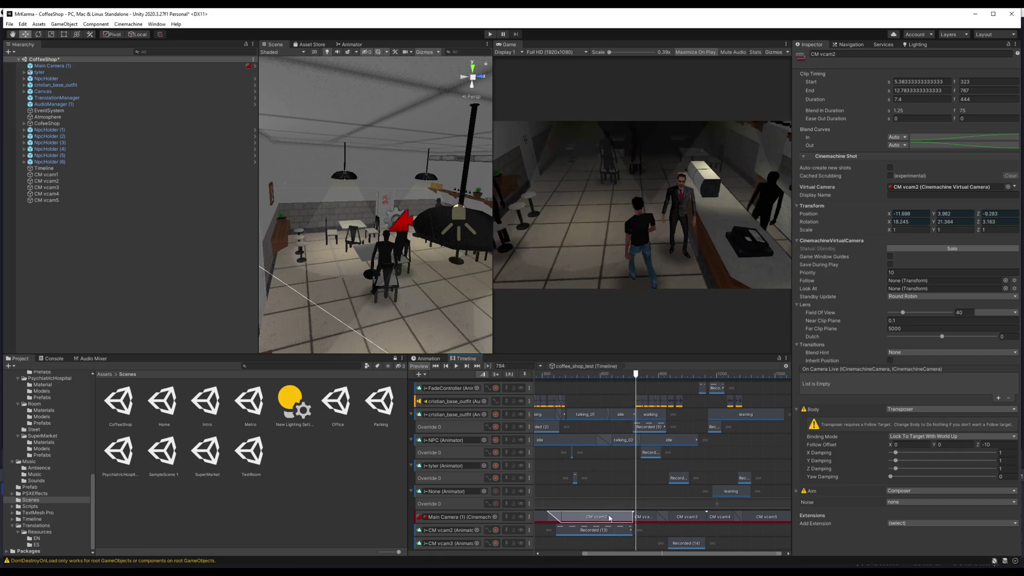